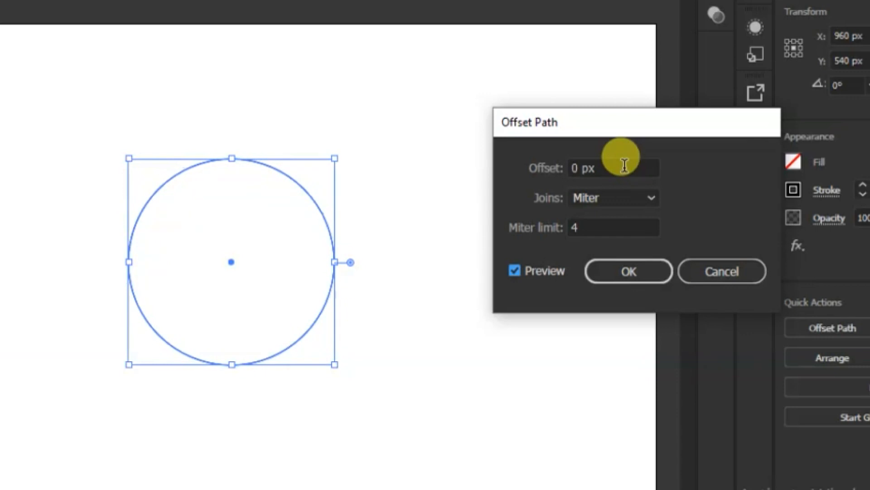
{"action": "scroll", "coordinate": [613, 160], "scroll_direction": "down", "scroll_amount": 20}
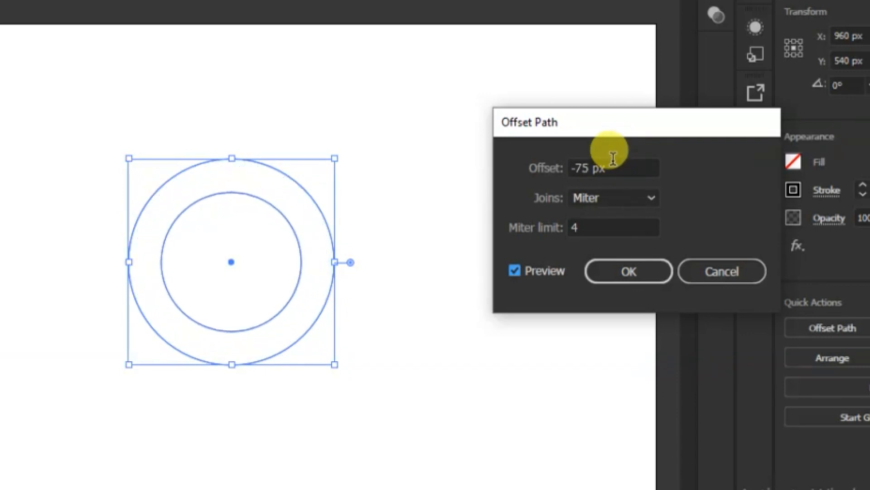
Offset the circle's path inward by -76 px with miter joins to create a smaller concentric circle
{"action": "left_click", "coordinate": [644, 272]}
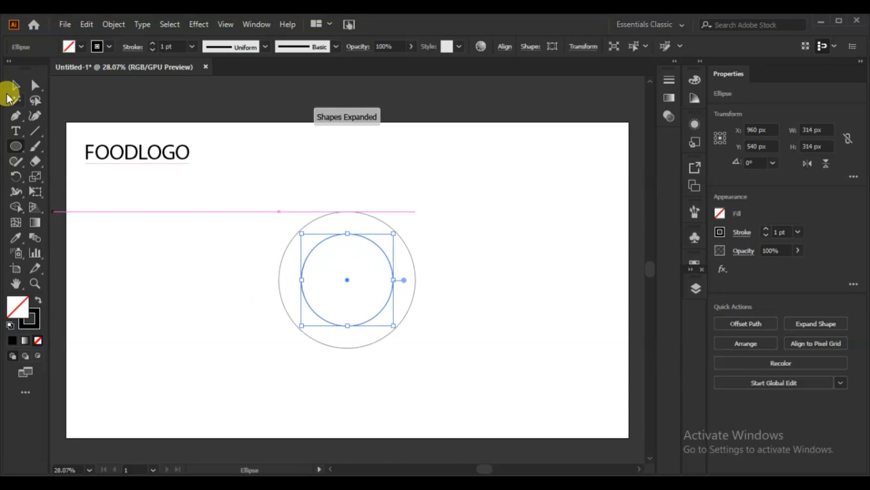
{"action": "left_click", "coordinate": [10, 86]}
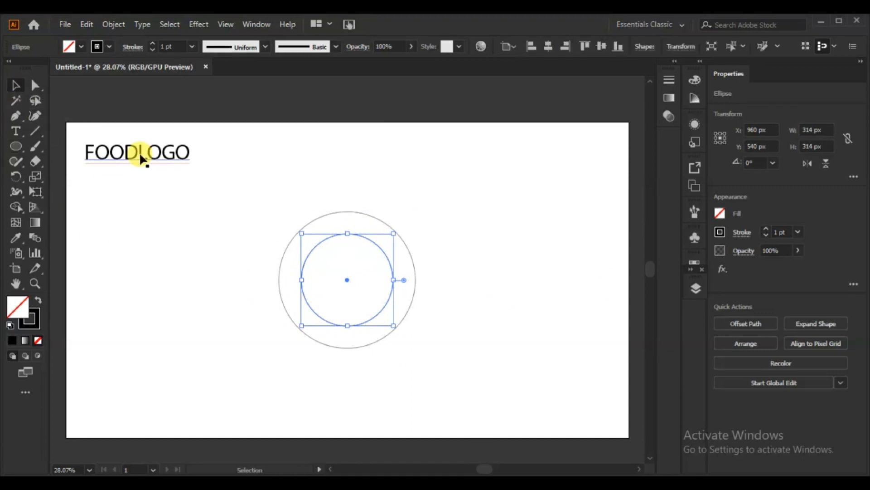
Move the FOODLOGO text down to the left of the circles and set its font to JUSTICE LEAGUE
{"action": "left_click", "coordinate": [138, 151]}
{"action": "left_click_drag", "start_coordinate": [140, 152], "coordinate": [179, 208]}
{"action": "left_click", "coordinate": [506, 46]}
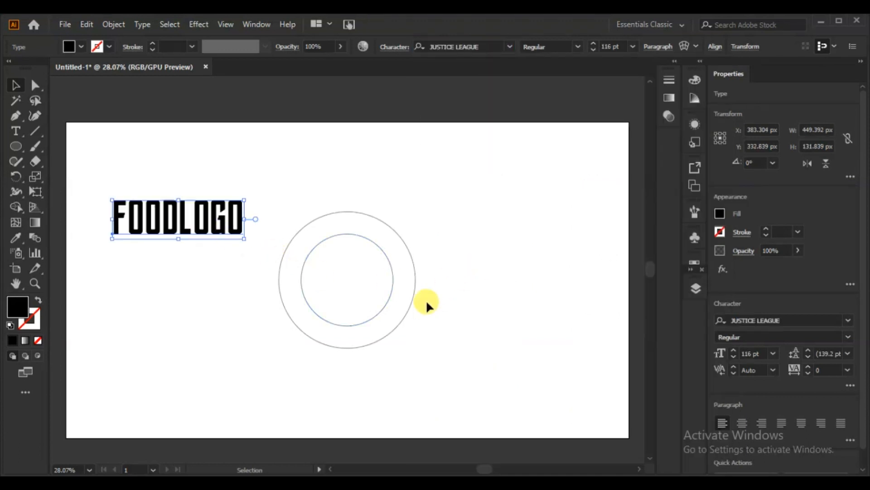
Set the stroke weight of both concentric circles to 8 pt
{"action": "left_click_drag", "start_coordinate": [442, 247], "coordinate": [274, 366]}
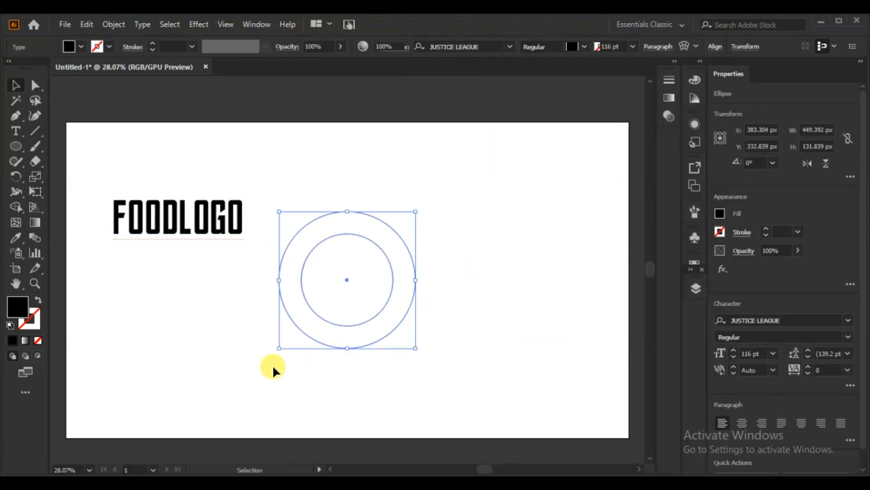
{"action": "left_click", "coordinate": [765, 229]}
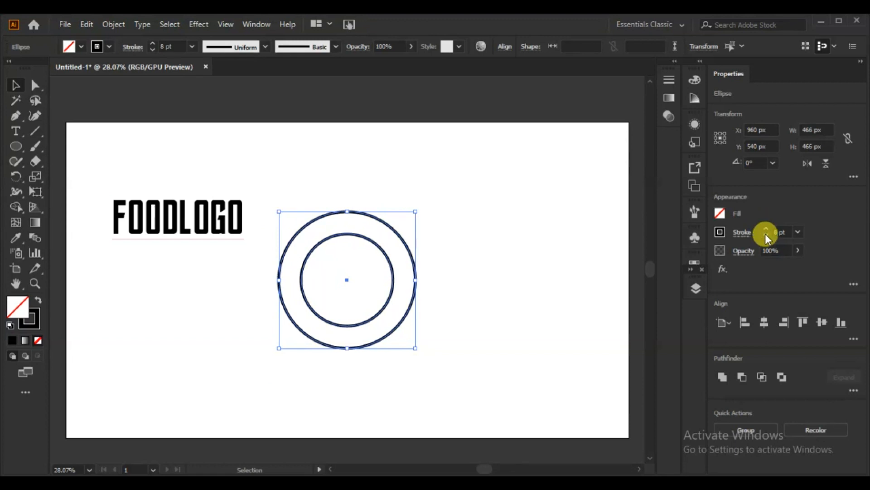
{"action": "left_click", "coordinate": [766, 236]}
{"action": "left_click", "coordinate": [765, 228]}
{"action": "left_click", "coordinate": [482, 306]}
Offset the outer circle's path slightly outward to create a surrounding circle 486 px in diameter
{"action": "left_click", "coordinate": [405, 312]}
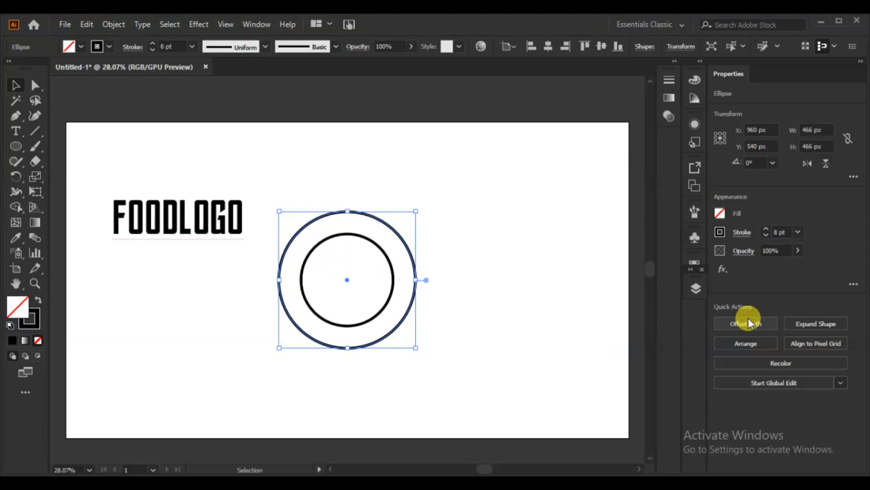
{"action": "left_click", "coordinate": [746, 323]}
{"action": "left_click", "coordinate": [536, 286]}
{"action": "scroll", "coordinate": [599, 218], "scroll_direction": "up", "scroll_amount": 20}
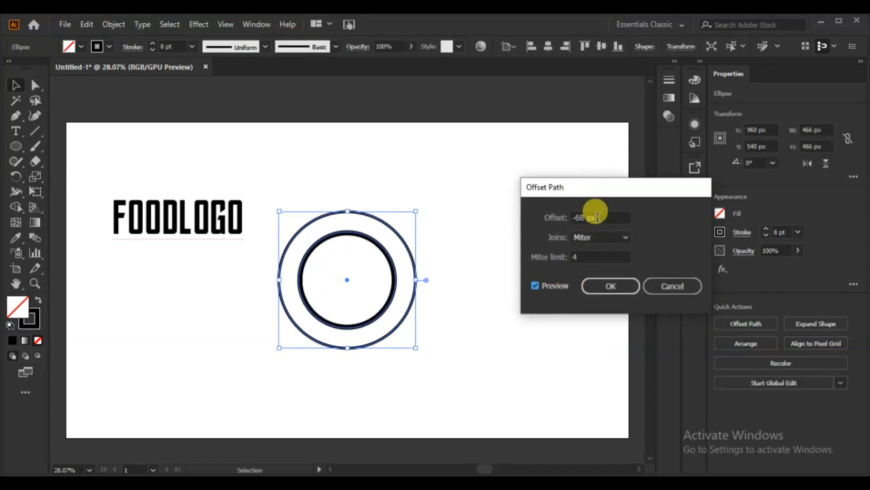
{"action": "scroll", "coordinate": [597, 211], "scroll_direction": "up", "scroll_amount": 20}
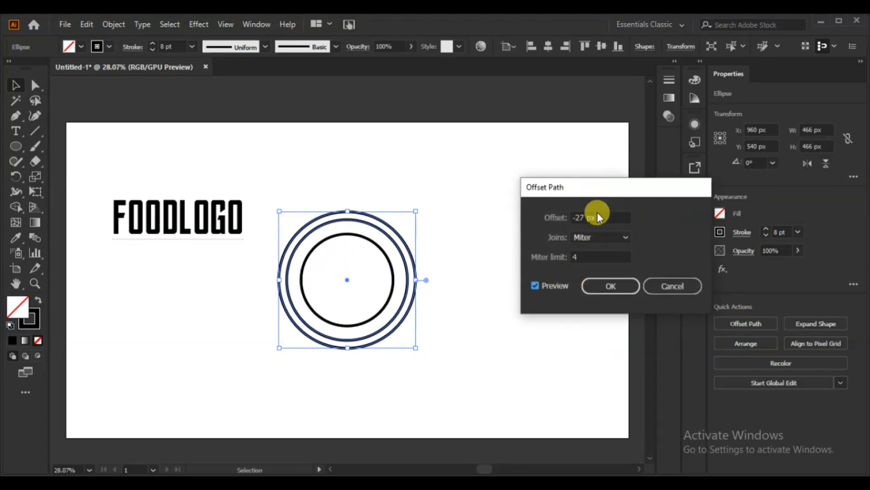
{"action": "scroll", "coordinate": [597, 211], "scroll_direction": "up", "scroll_amount": 3}
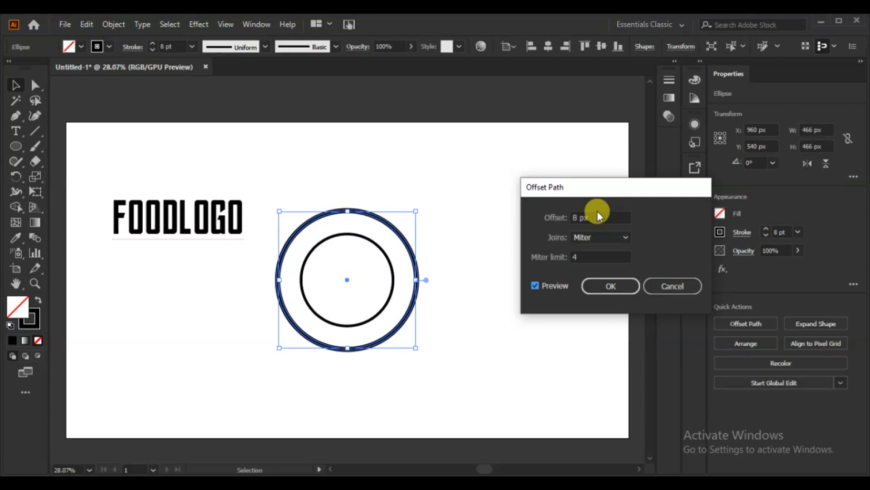
{"action": "left_click", "coordinate": [598, 290]}
Set the stroke weight of the new outermost circle to 1 pt
{"action": "scroll", "coordinate": [765, 234], "scroll_direction": "down", "scroll_amount": 6}
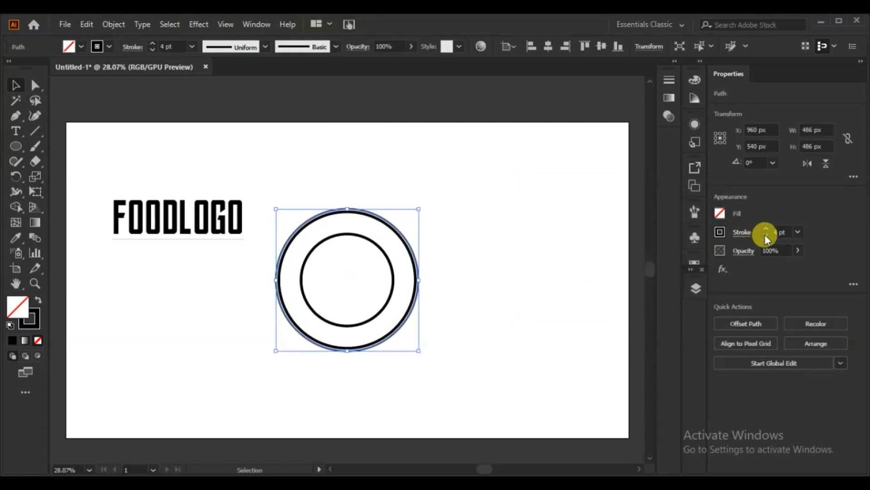
{"action": "scroll", "coordinate": [766, 236], "scroll_direction": "down", "scroll_amount": 1}
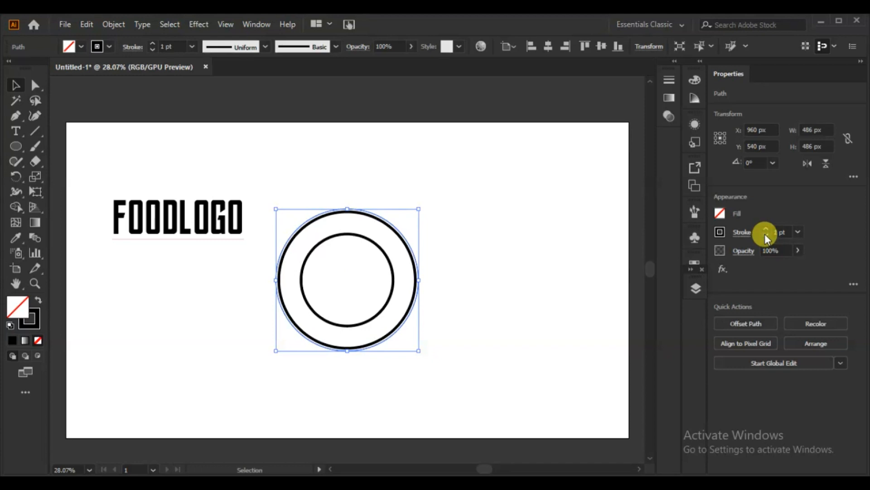
{"action": "left_click", "coordinate": [198, 318]}
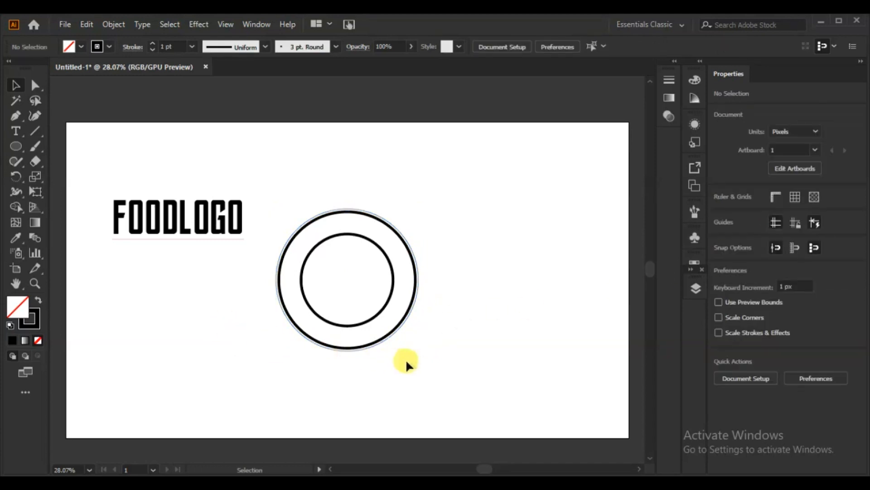
{"action": "left_click", "coordinate": [375, 334]}
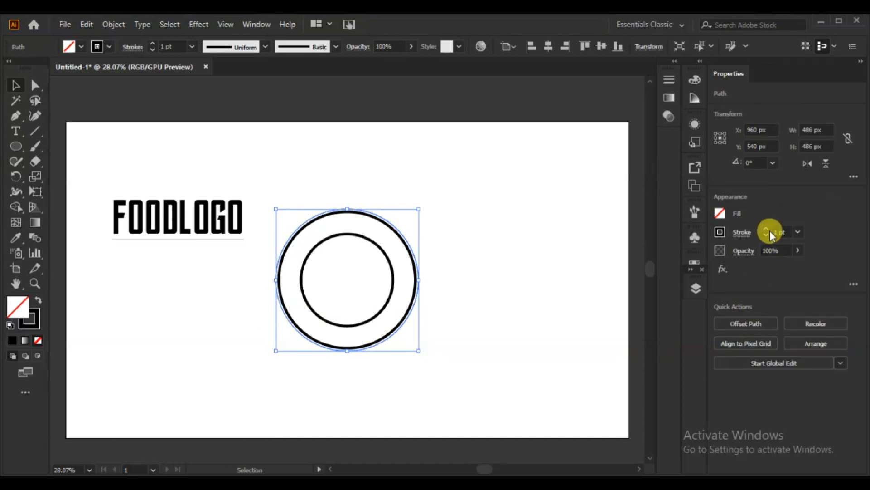
Move the FOODLOGO text to the upper right of the circles and warp it with the Flag style at 20% horizontal bend
{"action": "left_click", "coordinate": [206, 224]}
{"action": "left_click_drag", "start_coordinate": [214, 229], "coordinate": [504, 196]}
{"action": "left_click", "coordinate": [114, 25]}
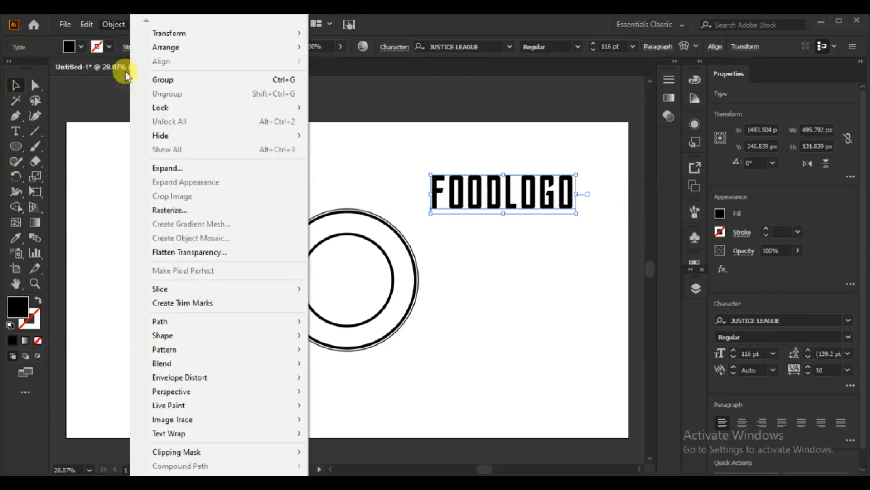
{"action": "mouse_move", "coordinate": [199, 377]}
{"action": "left_click", "coordinate": [337, 379]}
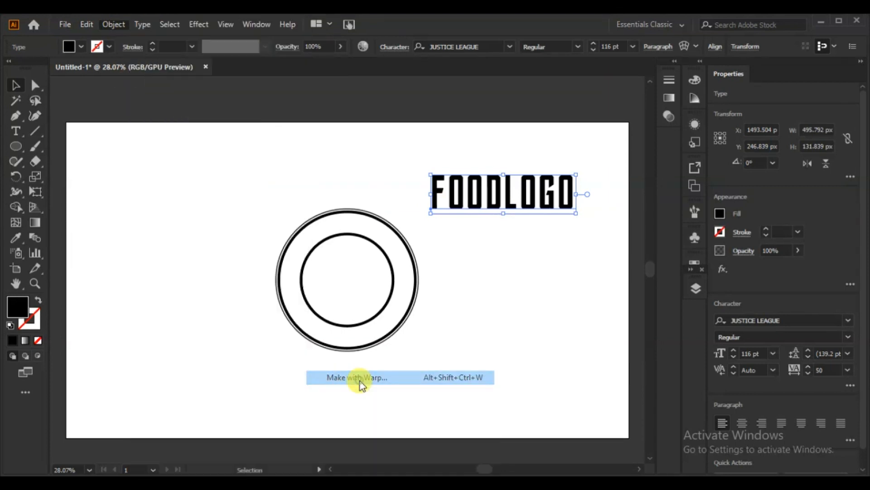
{"action": "left_click_drag", "start_coordinate": [627, 163], "coordinate": [273, 154]}
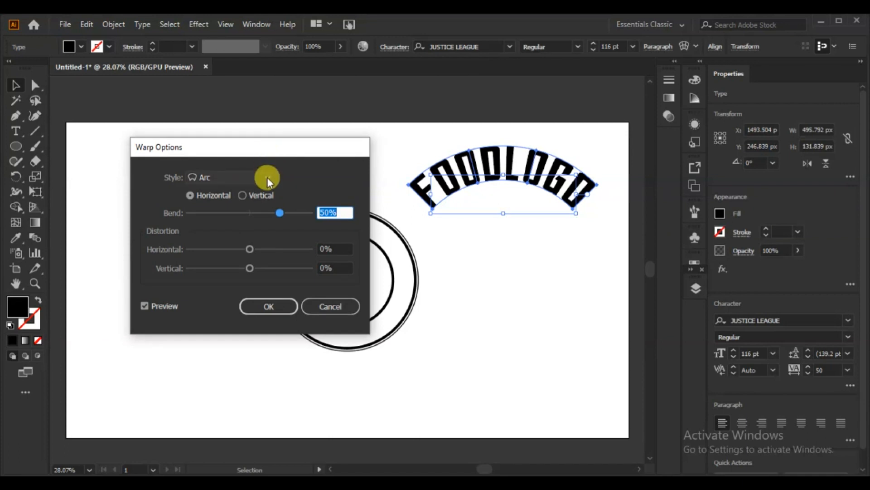
{"action": "left_click", "coordinate": [267, 178]}
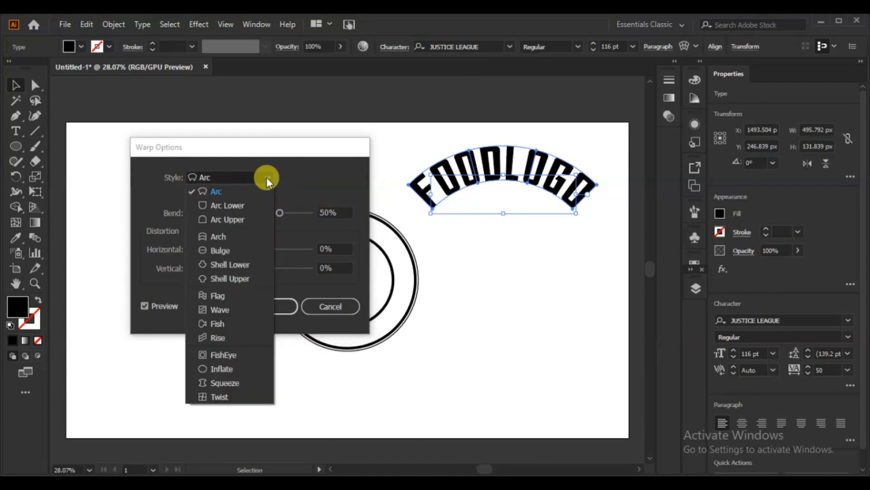
{"action": "left_click", "coordinate": [217, 297]}
{"action": "left_click_drag", "start_coordinate": [279, 213], "coordinate": [261, 213]}
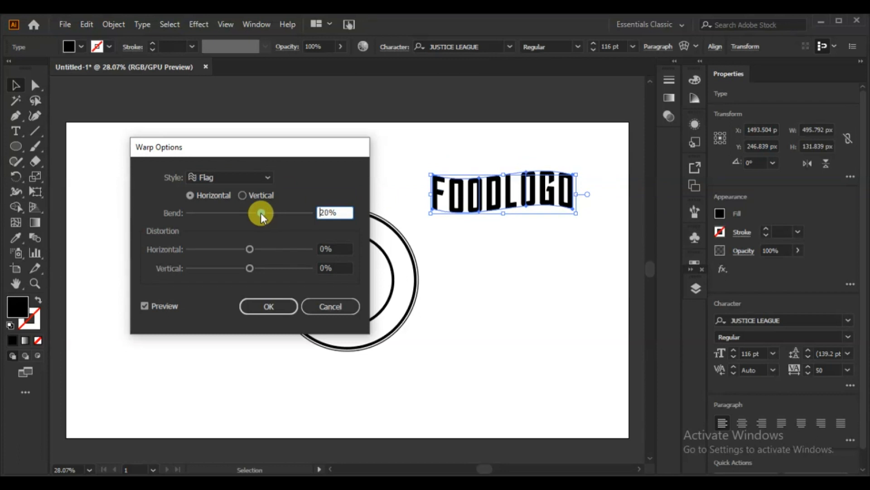
{"action": "key", "text": "Return"}
Shear the warped FOODLOGO text upward on its right side with Free Transform and place it across the centre of the circles
{"action": "left_click", "coordinate": [37, 193]}
{"action": "left_click_drag", "start_coordinate": [567, 186], "coordinate": [568, 163]}
{"action": "left_click_drag", "start_coordinate": [522, 177], "coordinate": [368, 283]}
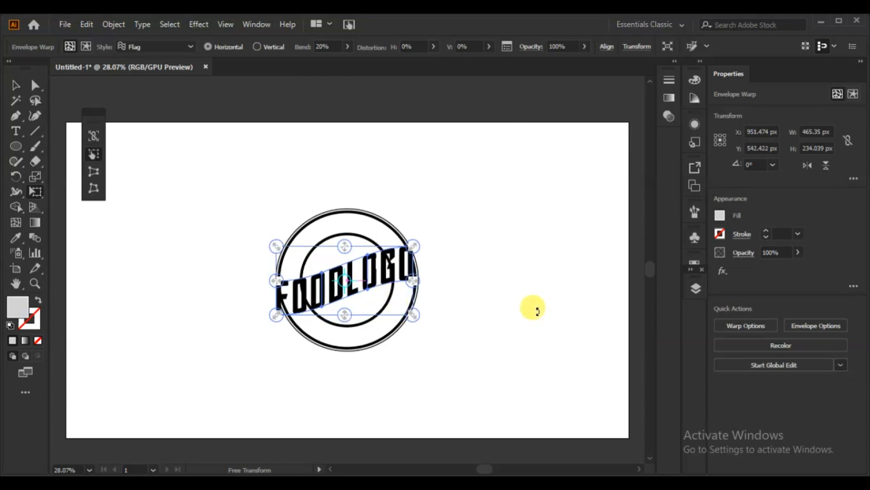
Expand the warped FOODLOGO text into editable shapes and deselect it
{"action": "left_click", "coordinate": [113, 24]}
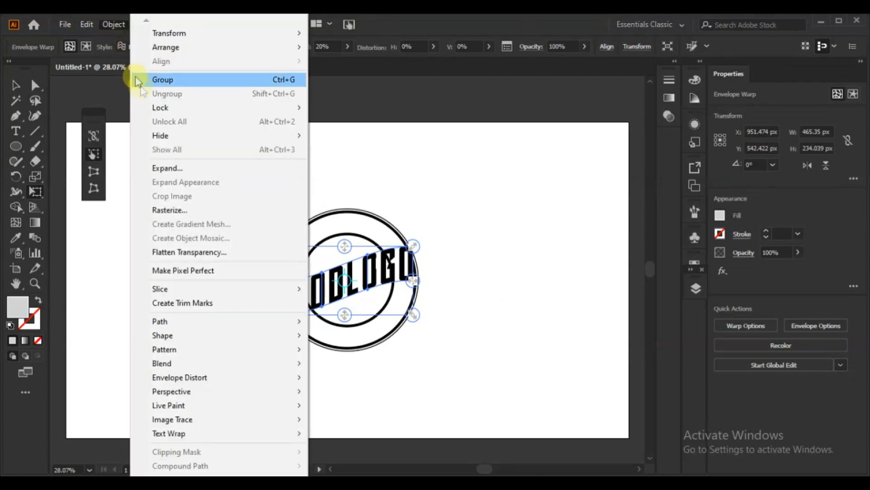
{"action": "left_click", "coordinate": [170, 168]}
{"action": "left_click", "coordinate": [392, 328]}
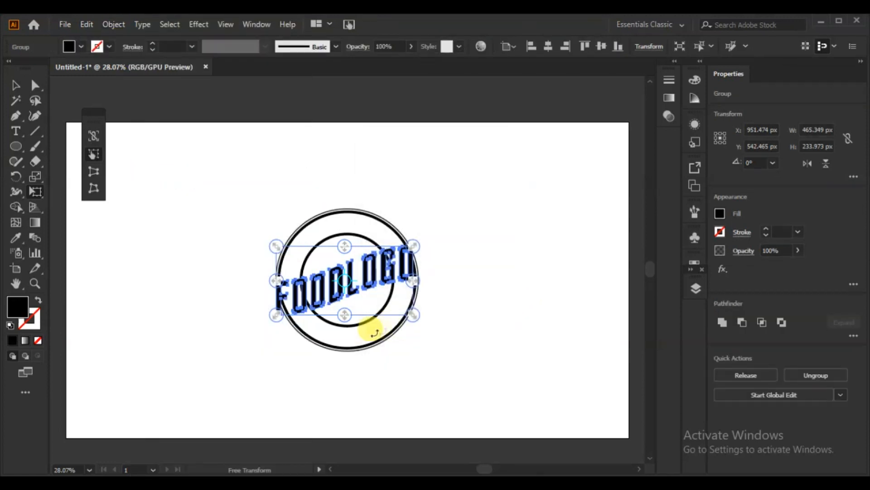
{"action": "left_click", "coordinate": [15, 85]}
{"action": "left_click", "coordinate": [62, 196]}
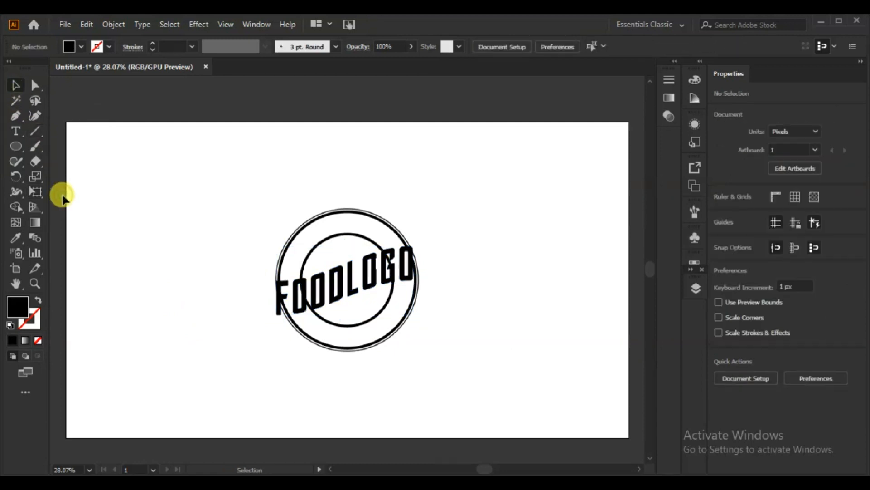
Stretch the FOODLOGO lettering to the right, to about 493 px wide, so it spans just past the outer circle
{"action": "left_click", "coordinate": [326, 295]}
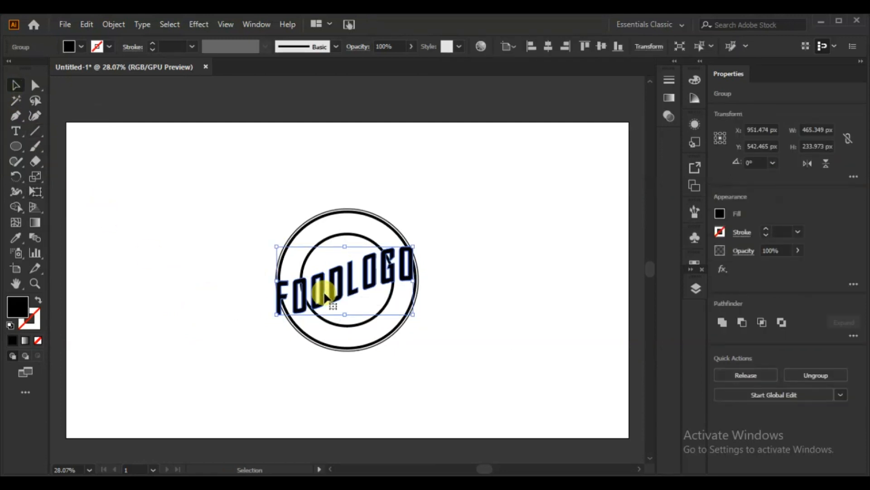
{"action": "left_click", "coordinate": [462, 328]}
{"action": "left_click", "coordinate": [330, 291]}
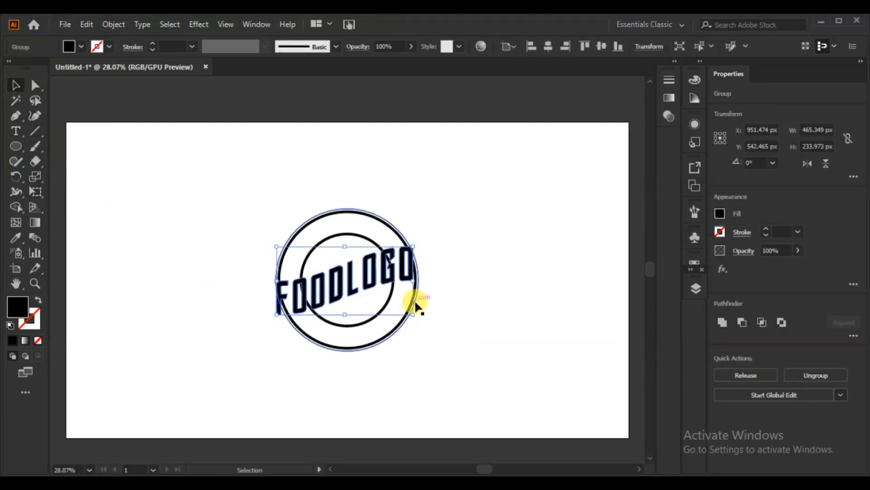
{"action": "left_click_drag", "start_coordinate": [412, 282], "coordinate": [420, 280]}
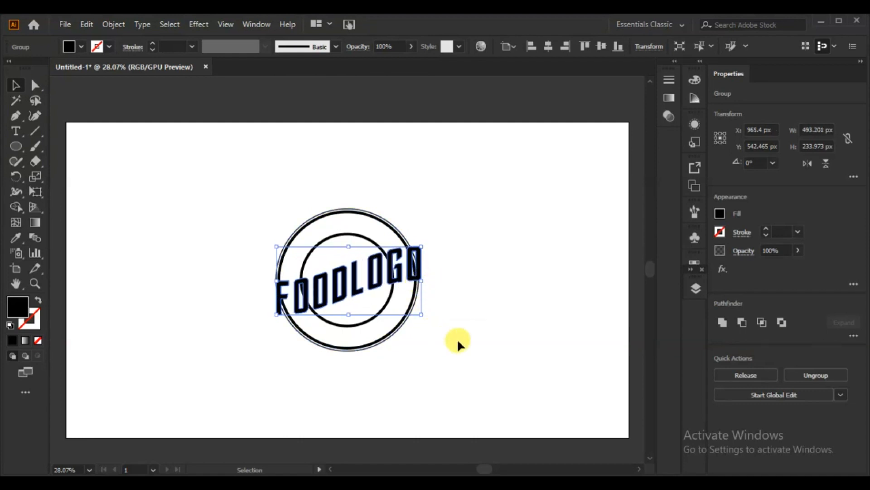
{"action": "left_click", "coordinate": [455, 340]}
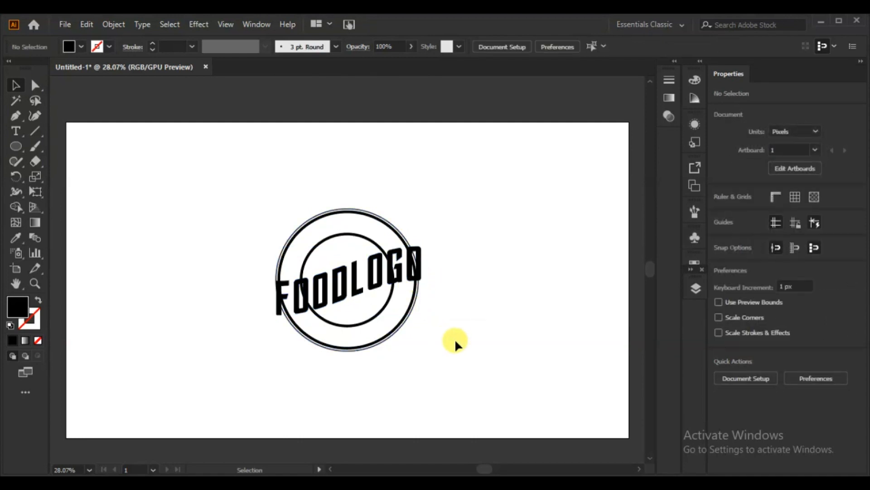
Draw a rectangle about 575 by 150 px above and to the left of the circles
{"action": "left_click", "coordinate": [16, 146]}
{"action": "left_click", "coordinate": [17, 147]}
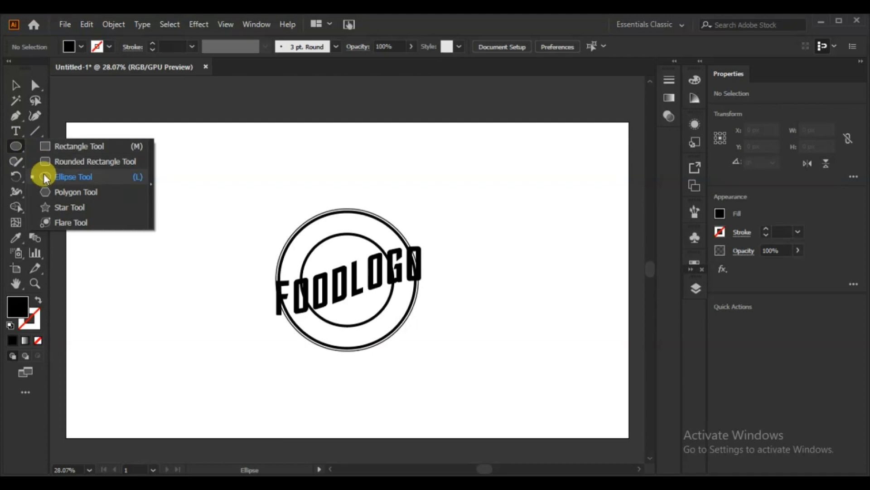
{"action": "left_click", "coordinate": [46, 146]}
{"action": "mouse_move", "coordinate": [139, 165]}
{"action": "left_mouse_down"}
{"action": "mouse_move", "coordinate": [305, 166]}
{"action": "mouse_move", "coordinate": [319, 217]}
{"action": "mouse_move", "coordinate": [307, 192]}
{"action": "mouse_move", "coordinate": [309, 203]}
{"action": "left_mouse_up"}
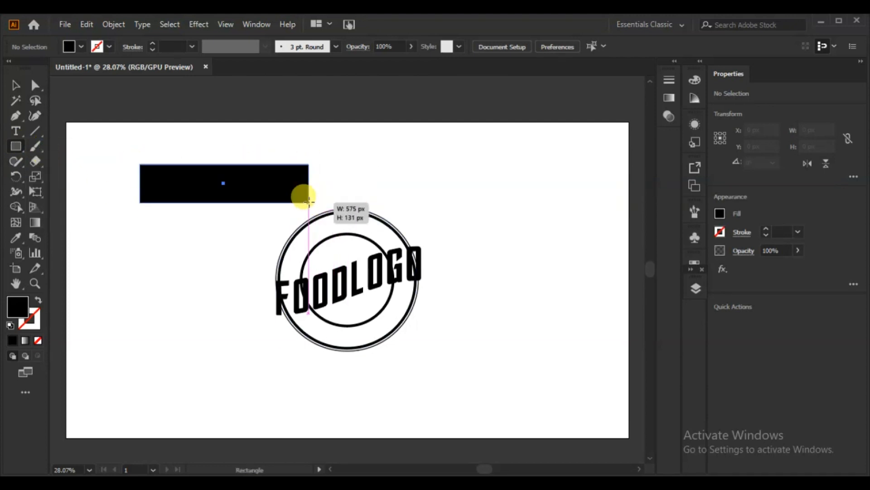
{"action": "mouse_move", "coordinate": [224, 185]}
{"action": "left_mouse_down"}
{"action": "mouse_move", "coordinate": [228, 277]}
{"action": "mouse_move", "coordinate": [210, 293]}
{"action": "mouse_move", "coordinate": [211, 318]}
{"action": "mouse_move", "coordinate": [229, 176]}
{"action": "left_mouse_up"}
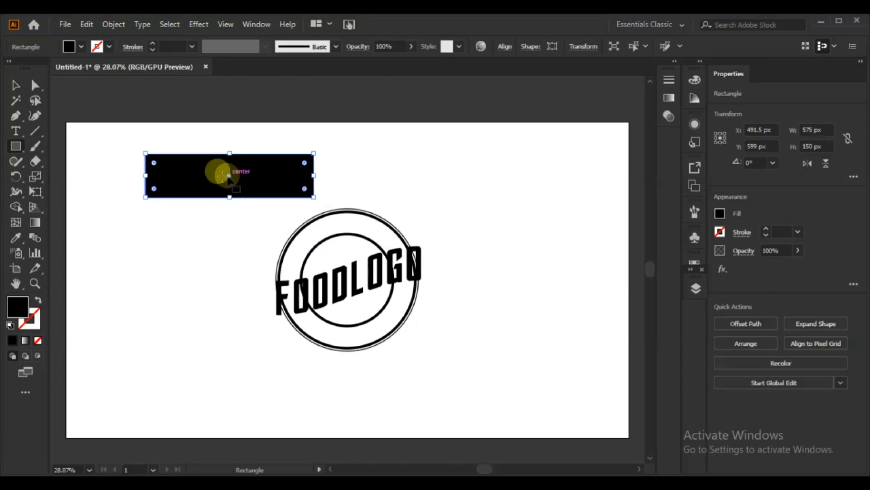
Swap the rectangle's fill and stroke so it is only outlined in black, and set its stroke weight to 6 pt
{"action": "left_click", "coordinate": [42, 303]}
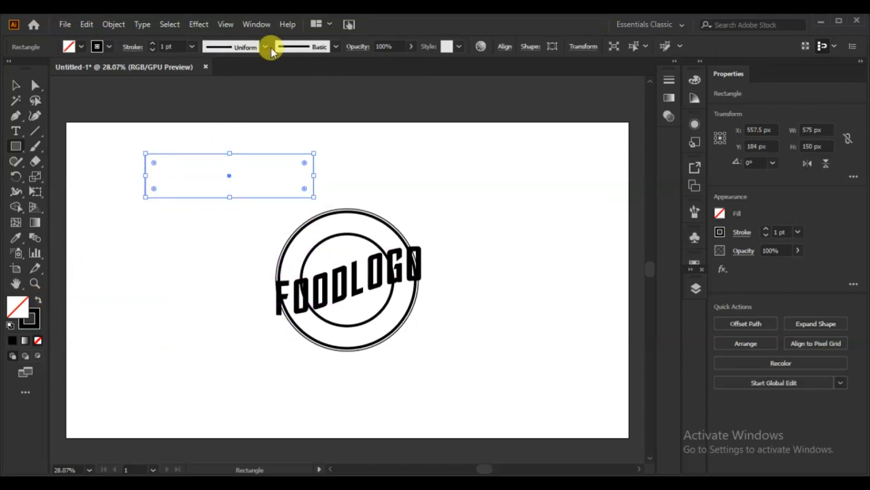
{"action": "left_click", "coordinate": [152, 41]}
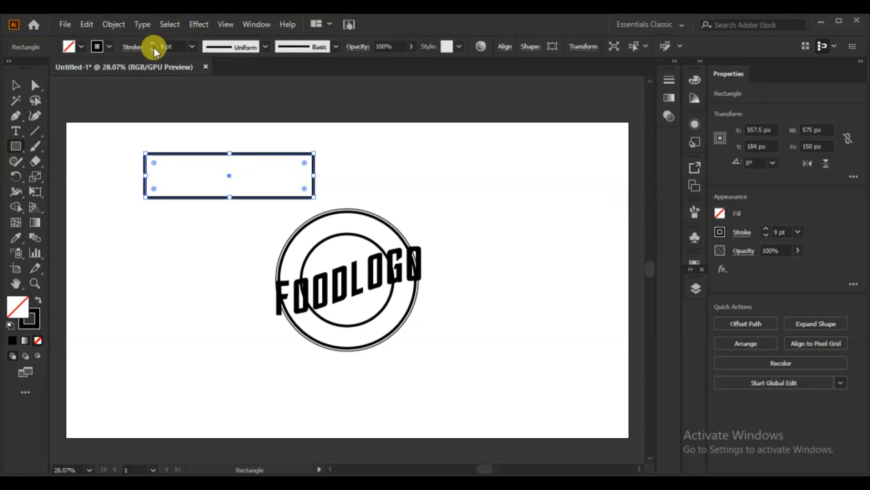
{"action": "left_click", "coordinate": [153, 48]}
{"action": "left_click", "coordinate": [154, 48]}
{"action": "left_click", "coordinate": [154, 48]}
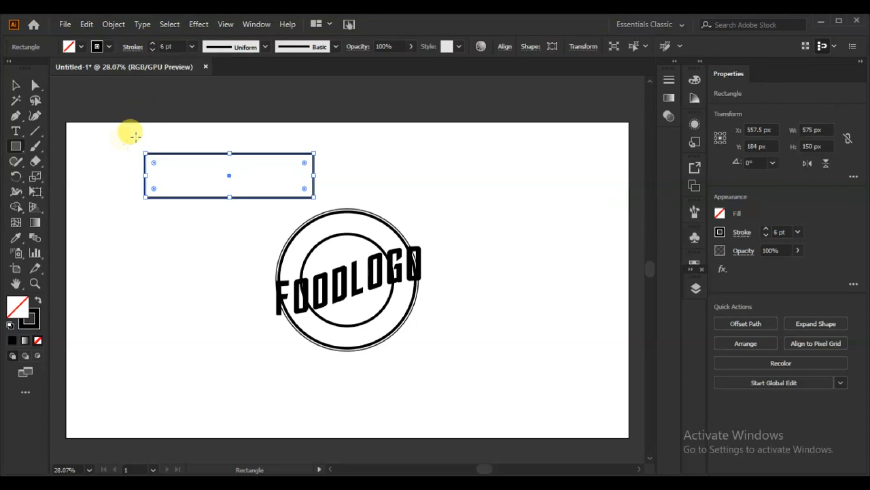
{"action": "left_click", "coordinate": [16, 85]}
{"action": "left_click", "coordinate": [118, 208]}
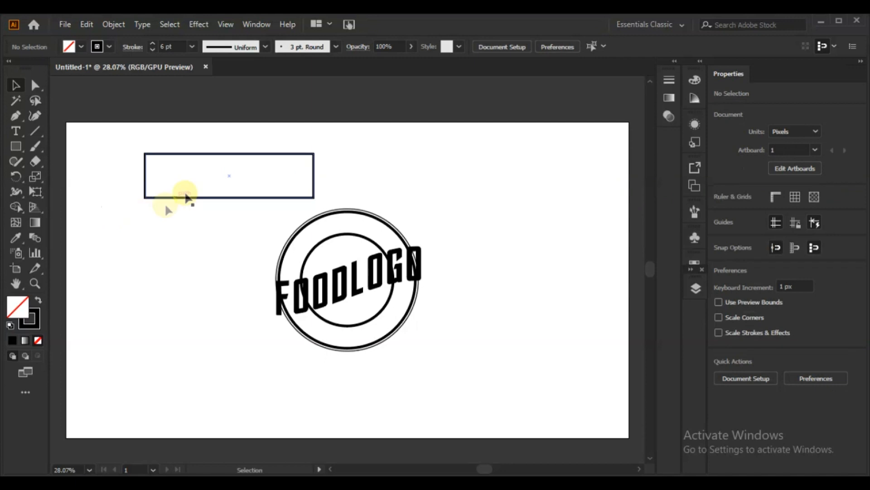
Narrow the rectangle to about 533 px using the lettering as a width guide, and place it above the circles
{"action": "left_click_drag", "start_coordinate": [216, 154], "coordinate": [241, 155]}
{"action": "left_click_drag", "start_coordinate": [338, 175], "coordinate": [376, 175]}
{"action": "left_click_drag", "start_coordinate": [272, 175], "coordinate": [371, 296]}
{"action": "left_click_drag", "start_coordinate": [477, 297], "coordinate": [425, 290]}
{"action": "left_click_drag", "start_coordinate": [344, 295], "coordinate": [352, 163]}
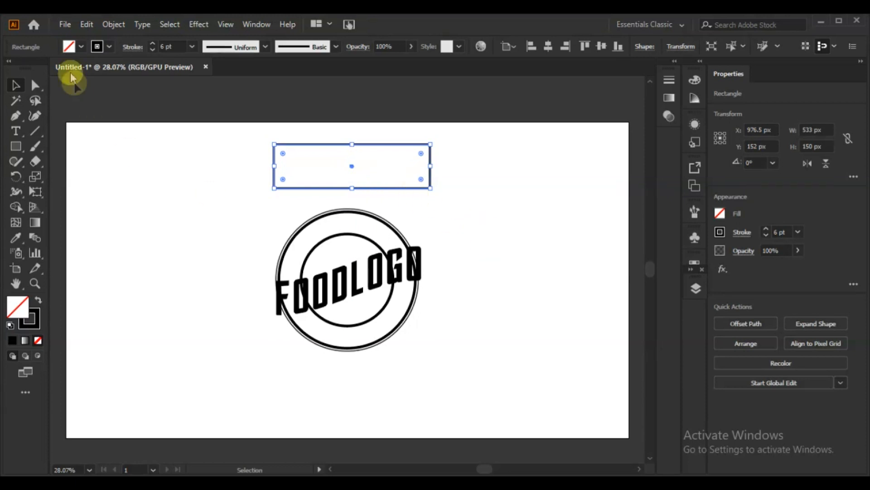
Warp the rectangle above the circles with a horizontal Flag envelope at 20% bend
{"action": "left_click", "coordinate": [119, 22]}
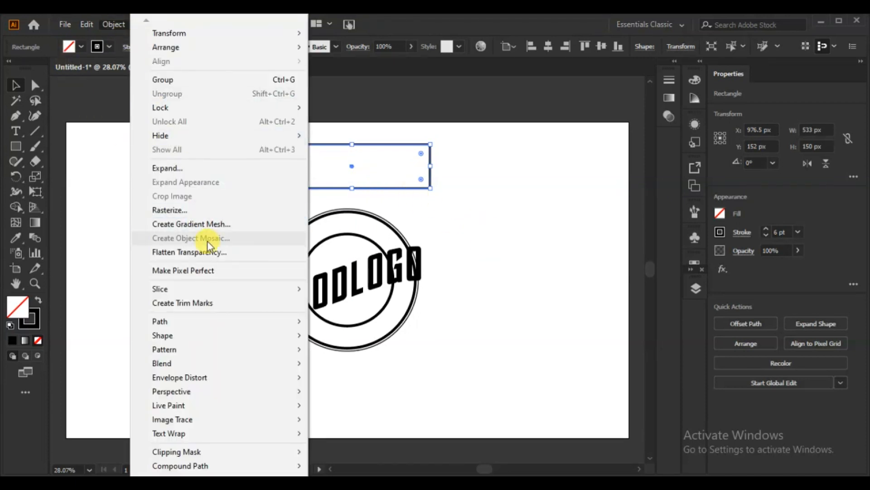
{"action": "mouse_move", "coordinate": [219, 377]}
{"action": "left_click", "coordinate": [358, 381]}
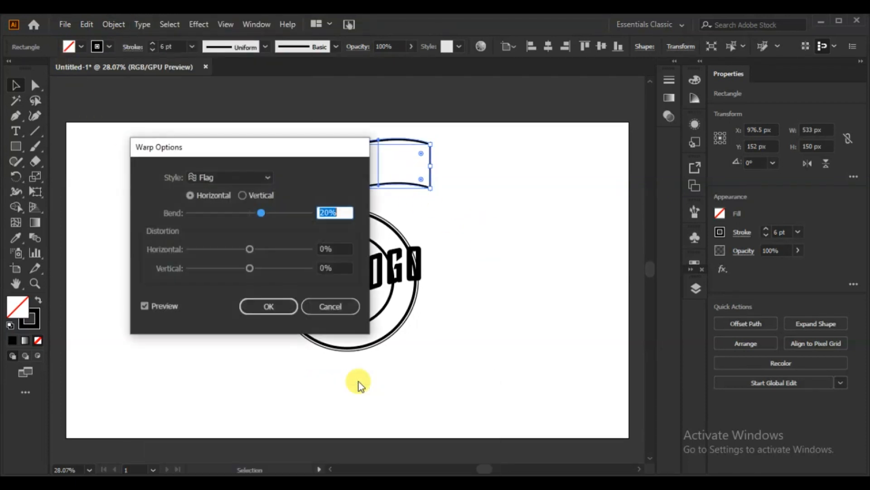
{"action": "left_click", "coordinate": [274, 308]}
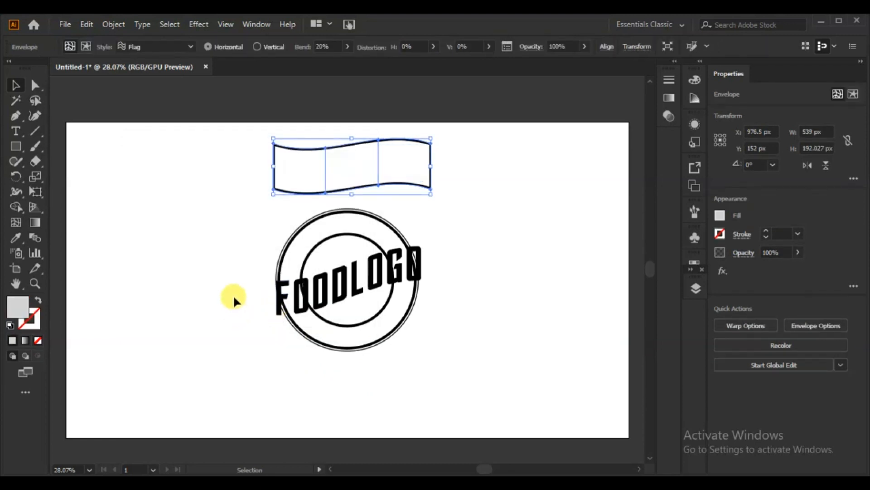
Move the warped banner down over the circles and shift it left so it spans the FOODLOGO lettering, at about X 968.5, Y 598 px
{"action": "left_click_drag", "start_coordinate": [324, 173], "coordinate": [330, 305]}
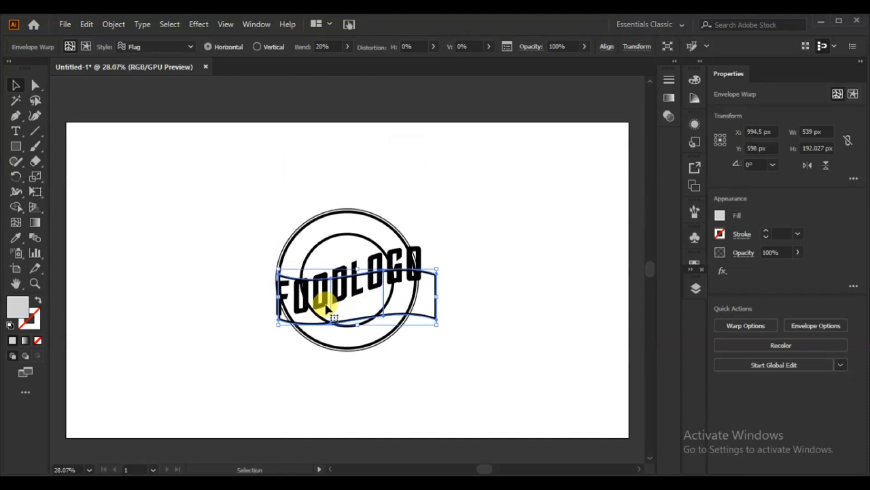
{"action": "key", "text": "Left"}
{"action": "key", "text": "Left"}
{"action": "key", "text": "Left"}
{"action": "key", "text": "Left"}
{"action": "key", "text": "Left"}
{"action": "key", "text": "Left"}
{"action": "key", "text": "Left"}
{"action": "key", "text": "Left"}
{"action": "key", "text": "Left"}
{"action": "key", "text": "Left"}
{"action": "key", "text": "Left"}
{"action": "key", "text": "Left"}
{"action": "key", "text": "Left"}
{"action": "key", "text": "Left"}
{"action": "key", "text": "Left"}
{"action": "key", "text": "Left"}
{"action": "key", "text": "Left"}
{"action": "key", "text": "Left"}
{"action": "key", "text": "Left"}
{"action": "key", "text": "Left"}
{"action": "key", "text": "Left"}
{"action": "key", "text": "Left"}
{"action": "key", "text": "Left"}
{"action": "key", "text": "Left"}
{"action": "key", "text": "Left"}
{"action": "key", "text": "Left"}
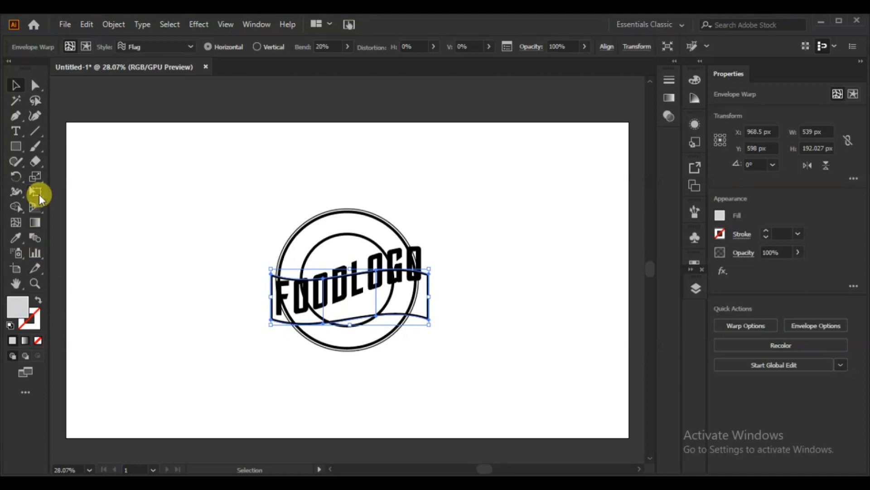
Skew the banner upward on its right side with Free Transform to follow the lettering's slope, about 528 by 280 px, and nudge it down slightly
{"action": "left_click", "coordinate": [38, 195]}
{"action": "left_click_drag", "start_coordinate": [427, 298], "coordinate": [421, 260]}
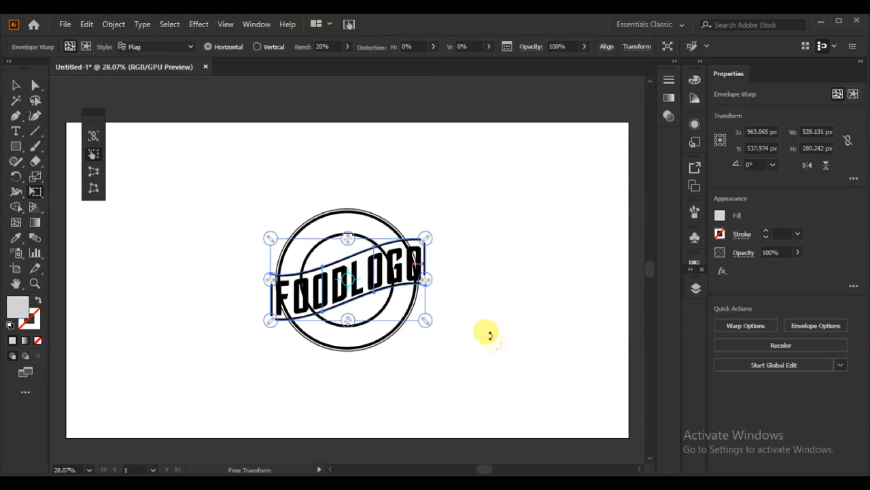
{"action": "key", "text": "Down"}
{"action": "key", "text": "Down"}
{"action": "key", "text": "Down"}
{"action": "key", "text": "Down"}
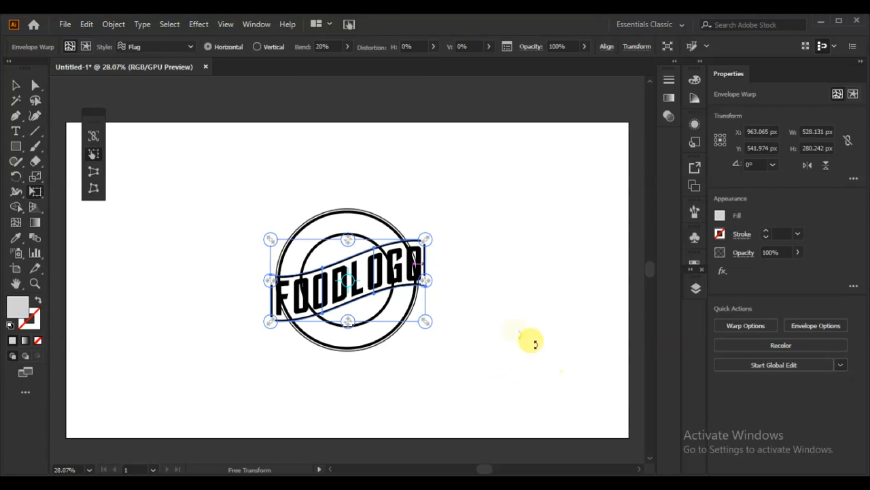
{"action": "left_click", "coordinate": [14, 84]}
{"action": "left_click", "coordinate": [118, 182]}
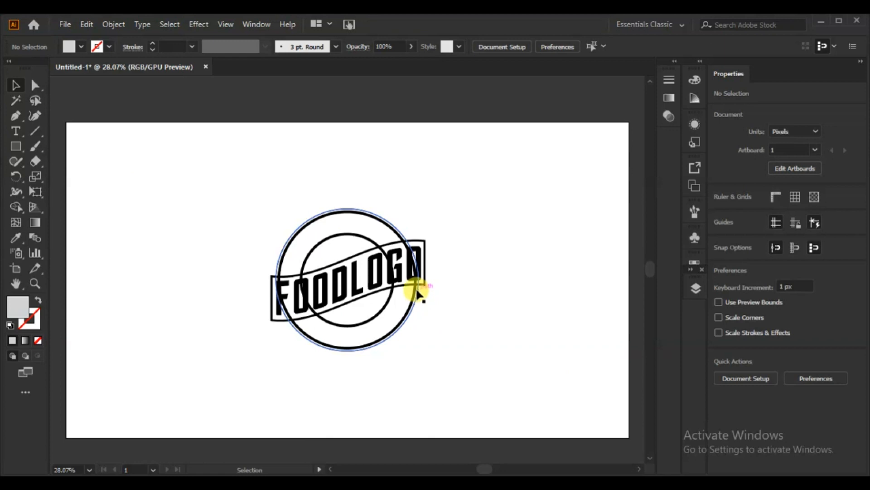
Cut all three circles with the Scissors tool just below the banner's lower edge on the right side
{"action": "left_click", "coordinate": [411, 316]}
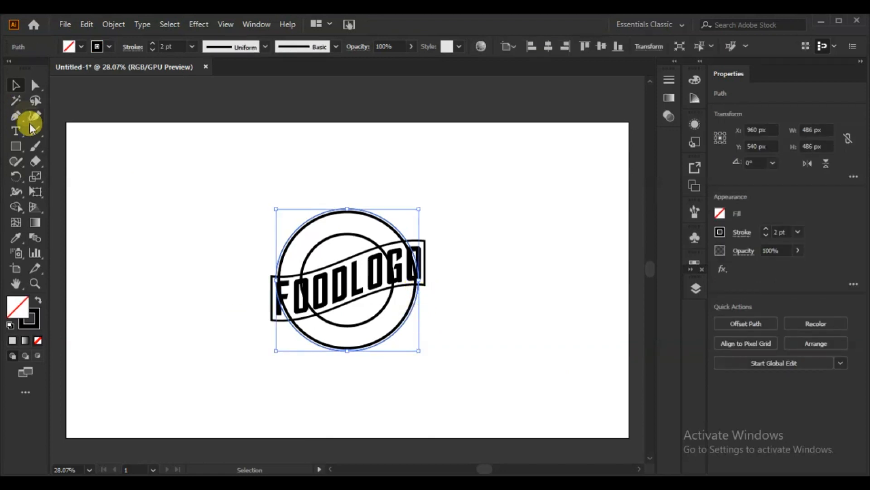
{"action": "left_click", "coordinate": [35, 162]}
{"action": "left_click_drag", "start_coordinate": [35, 162], "coordinate": [77, 176]}
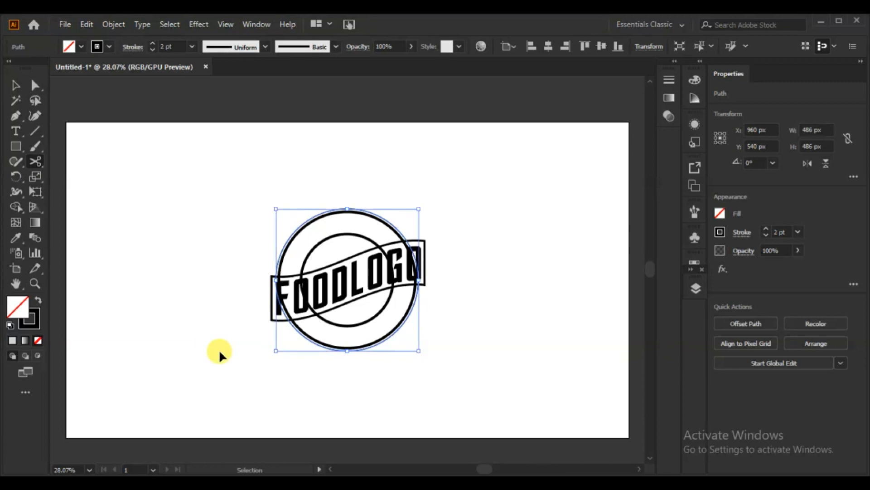
{"action": "key", "text": "ctrl+equal"}
{"action": "key", "text": "ctrl+equal"}
{"action": "key", "text": "ctrl+equal"}
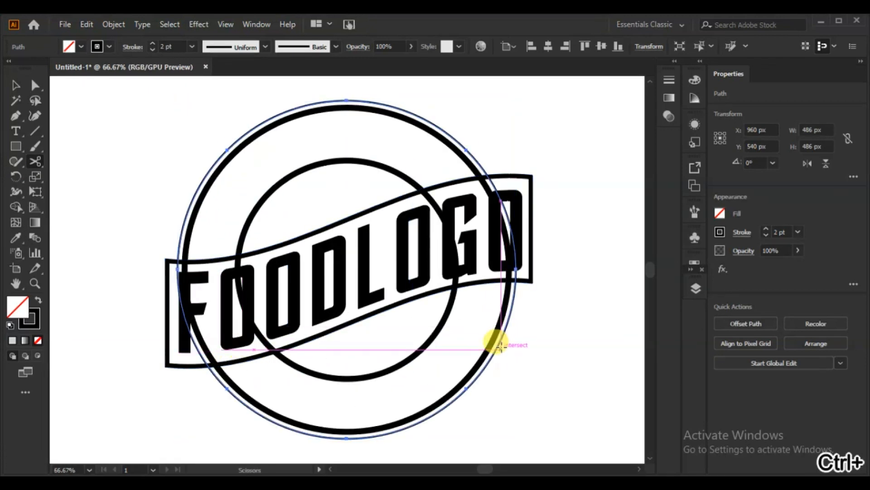
{"action": "left_click", "coordinate": [493, 352]}
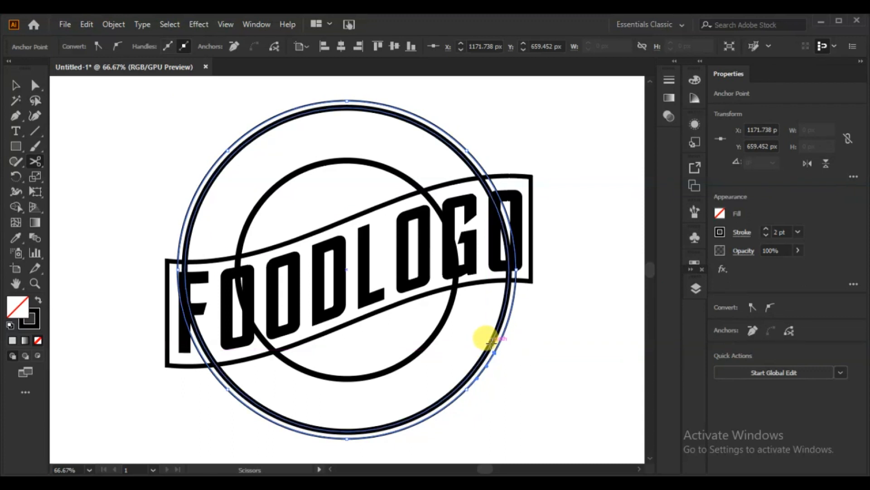
{"action": "left_click", "coordinate": [492, 344]}
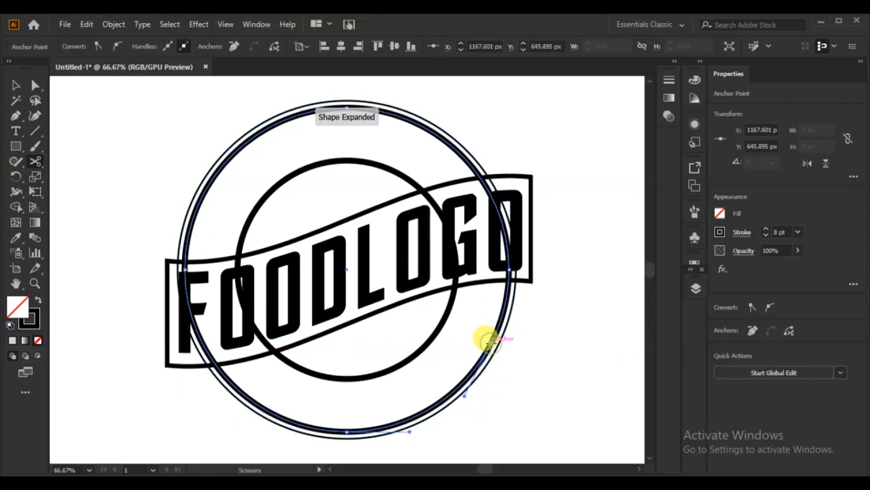
{"action": "left_click", "coordinate": [450, 294]}
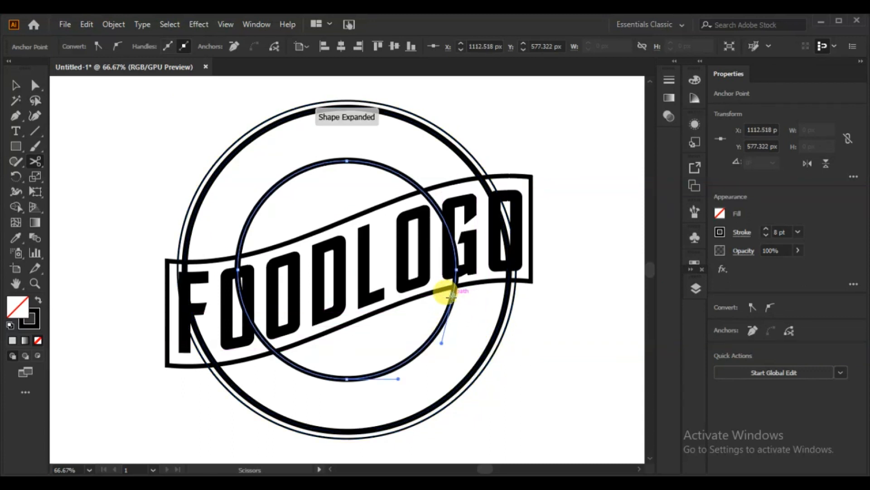
Cut the three circles with the Scissors tool at the banner's lower edge on the left side, working from the inner circle outward
{"action": "left_click", "coordinate": [277, 353]}
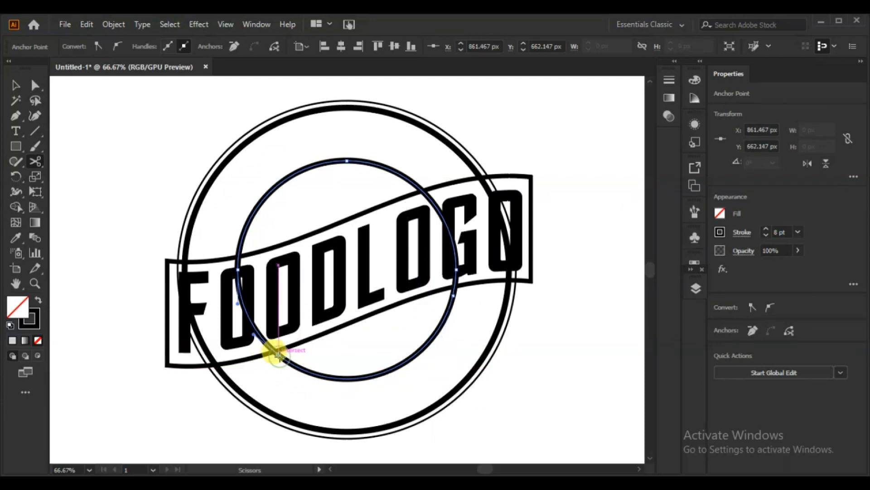
{"action": "left_click", "coordinate": [219, 377]}
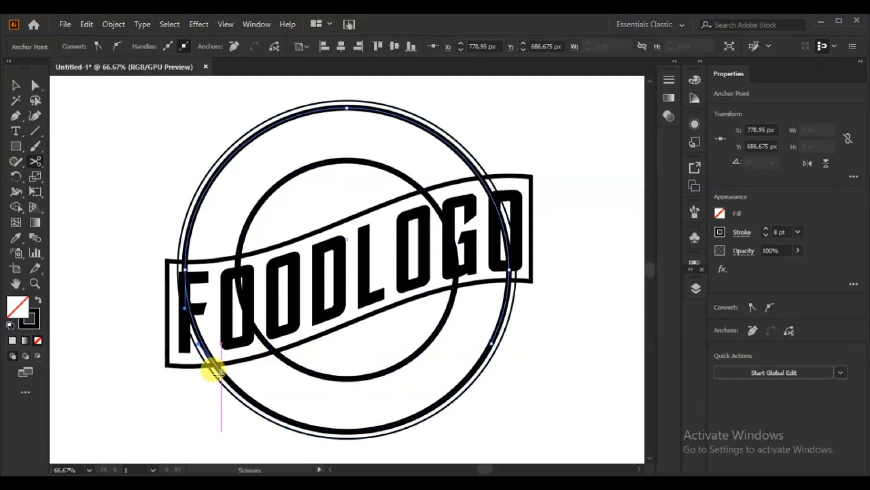
{"action": "left_click", "coordinate": [220, 380]}
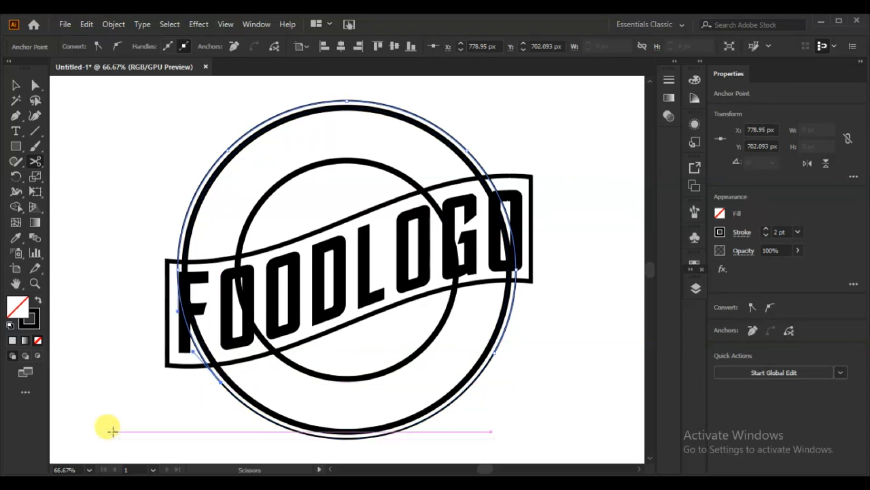
Delete the upper portions of the three cut circles, keeping only the arcs below the banner
{"action": "left_click", "coordinate": [15, 85]}
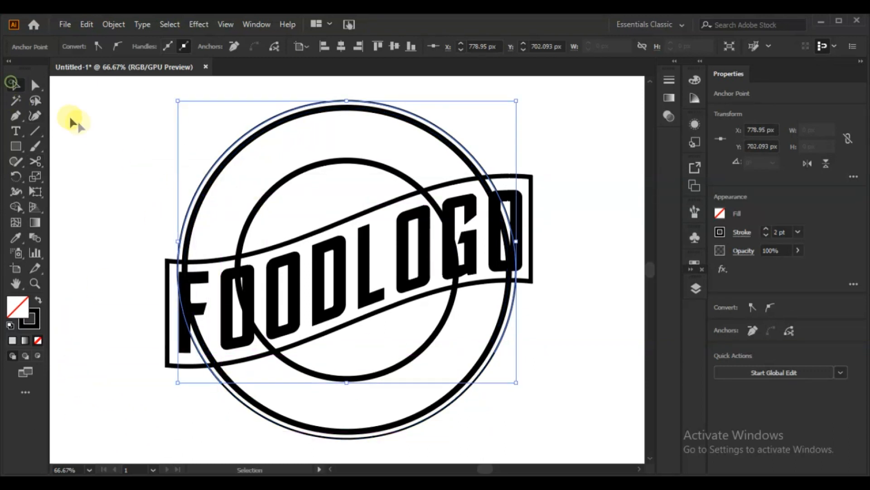
{"action": "key", "text": "Delete"}
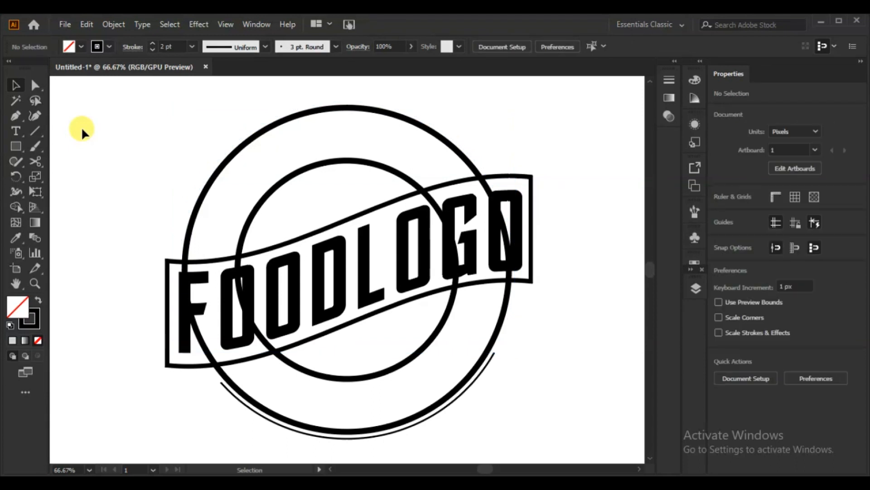
{"action": "left_click", "coordinate": [224, 165]}
{"action": "key", "text": "Delete"}
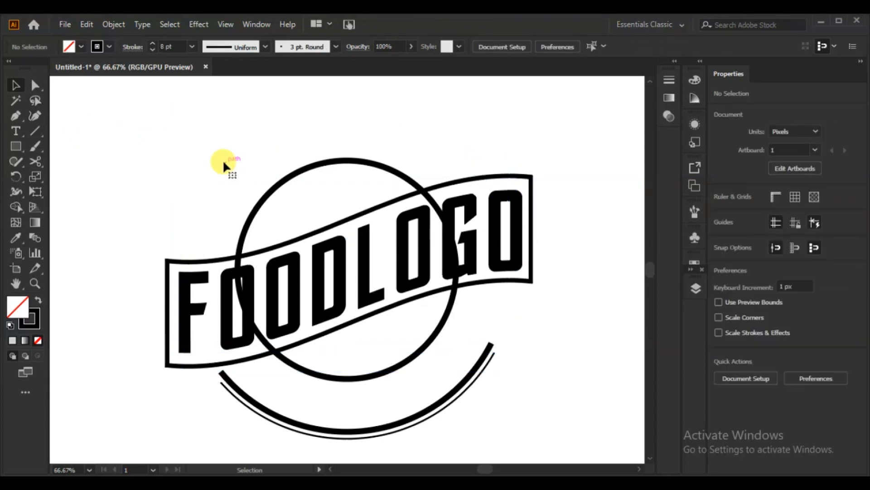
{"action": "left_click", "coordinate": [265, 194]}
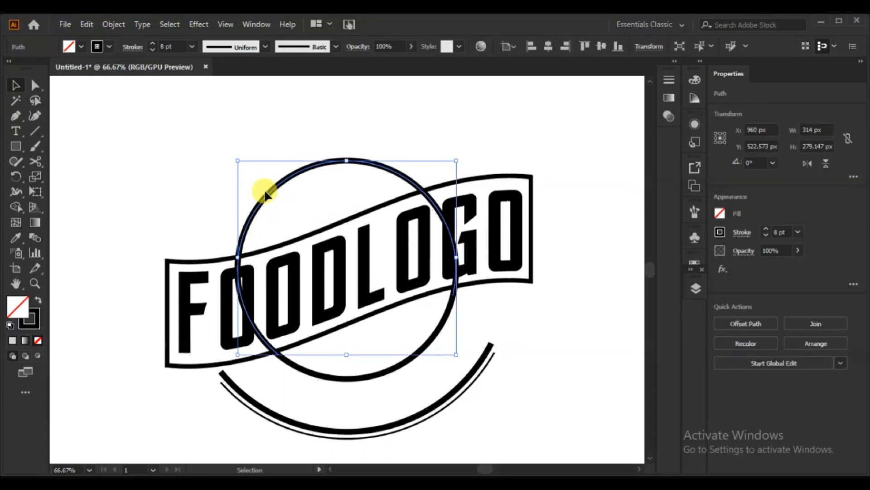
{"action": "key", "text": "Delete"}
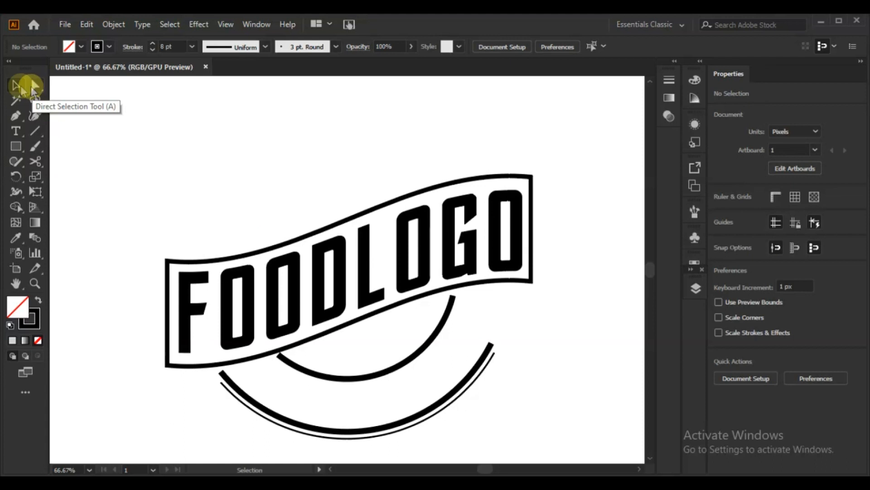
Trim a short piece off the left end of the inner arc so it clears the banner
{"action": "left_click", "coordinate": [412, 355]}
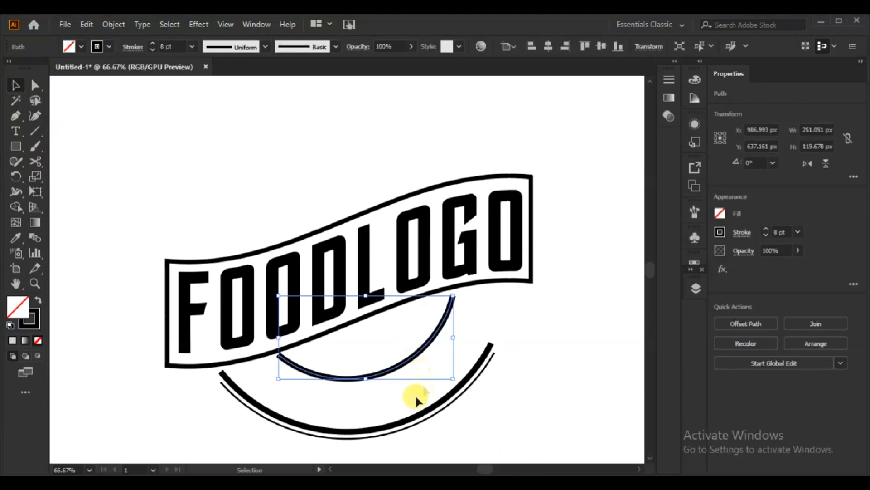
{"action": "left_click", "coordinate": [35, 162]}
{"action": "left_click", "coordinate": [280, 356]}
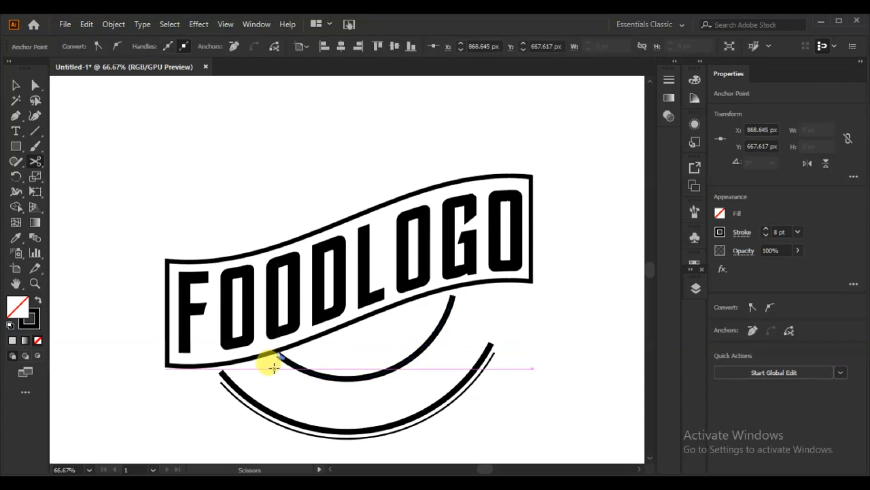
{"action": "left_click", "coordinate": [15, 84]}
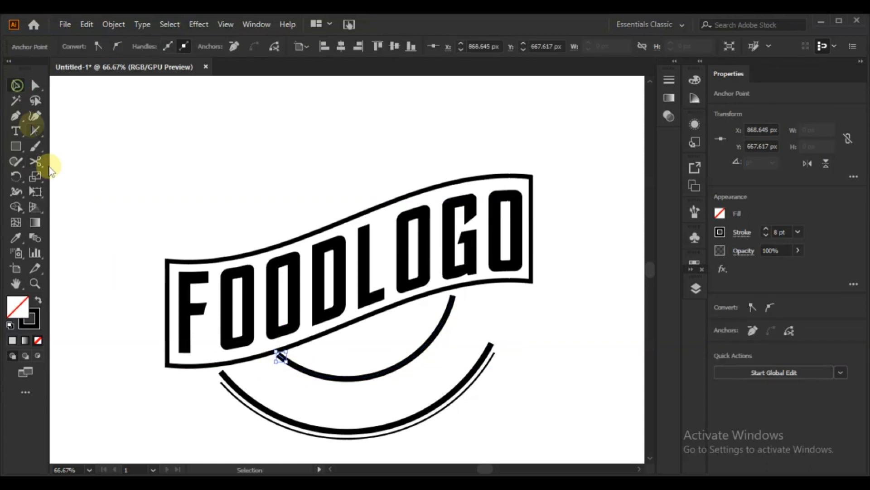
{"action": "left_click", "coordinate": [94, 299]}
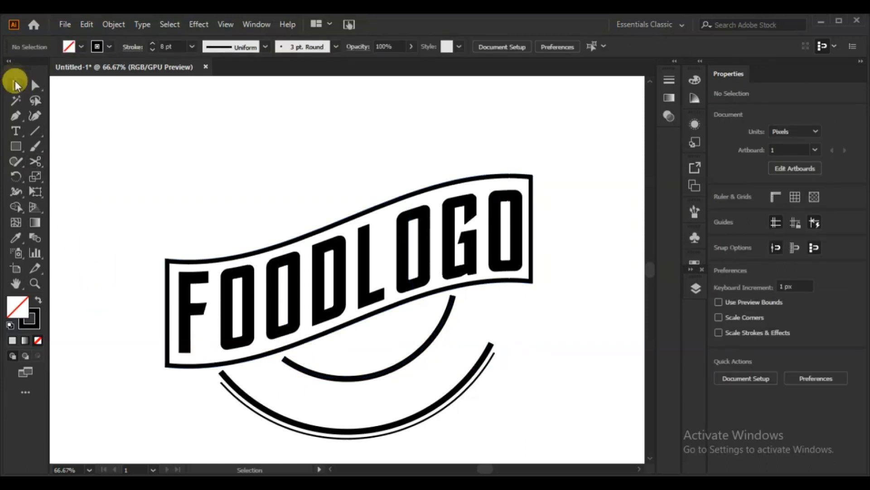
Apply the elliptical width profile to the inner arc's stroke so both ends taper
{"action": "left_click", "coordinate": [341, 378]}
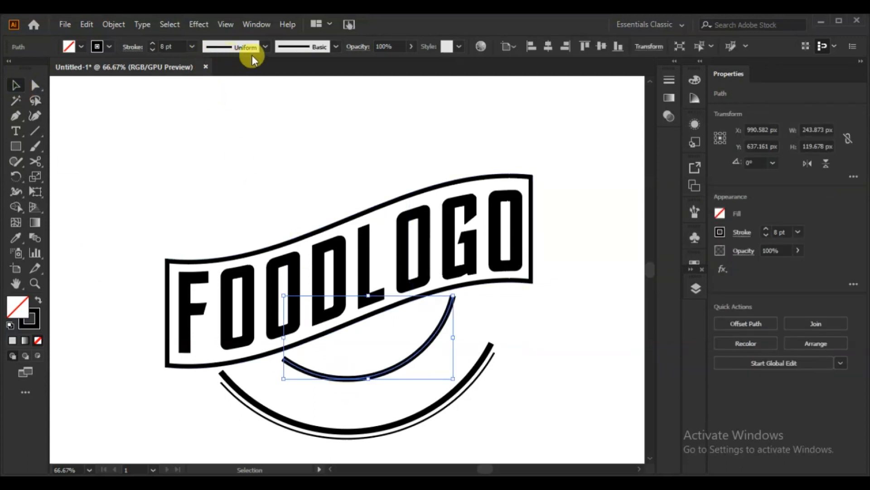
{"action": "left_click", "coordinate": [263, 46]}
{"action": "left_click", "coordinate": [231, 83]}
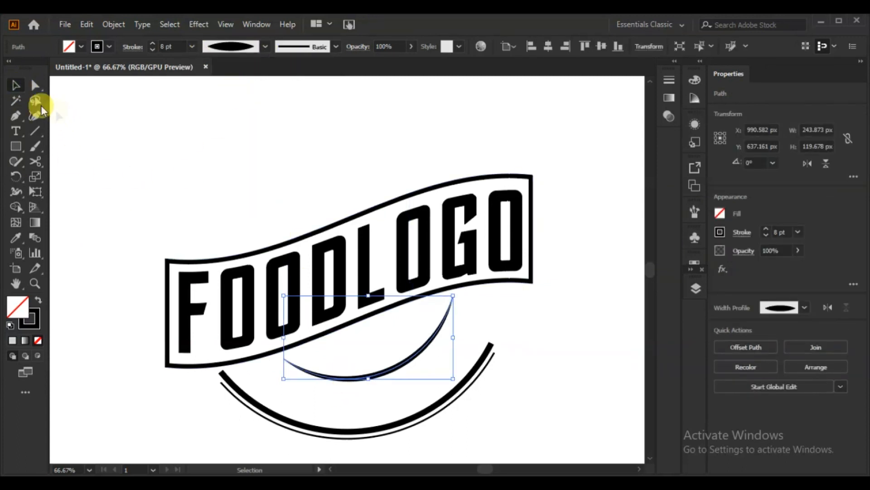
{"action": "left_click", "coordinate": [152, 186]}
Apply the same tapered width profile to the 8 pt and 2 pt outer arcs
{"action": "left_click", "coordinate": [425, 414]}
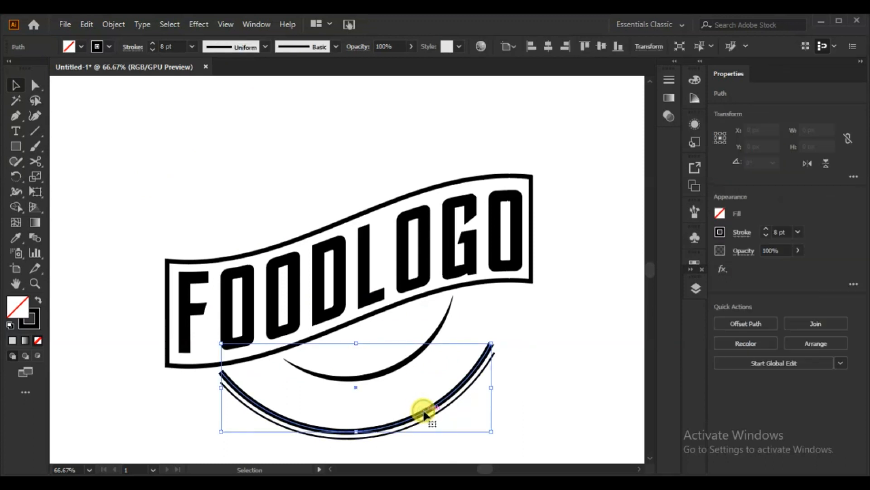
{"action": "left_click", "coordinate": [265, 47]}
{"action": "left_click", "coordinate": [230, 86]}
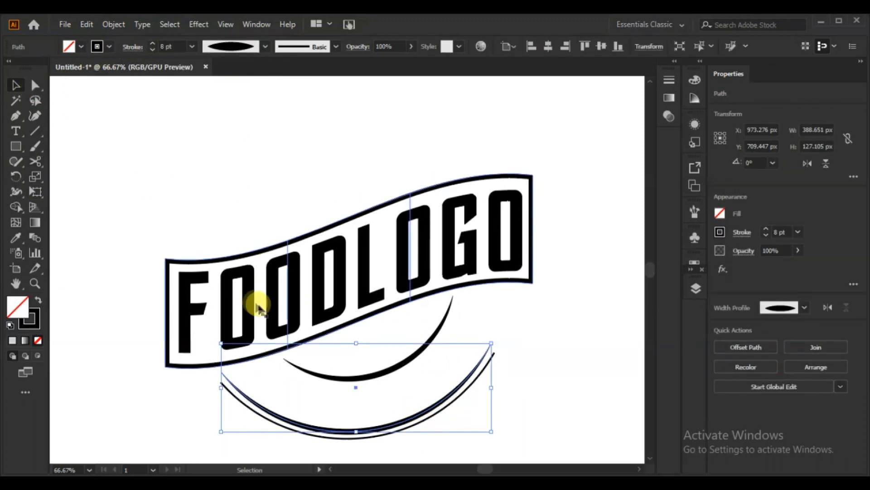
{"action": "left_click", "coordinate": [369, 439]}
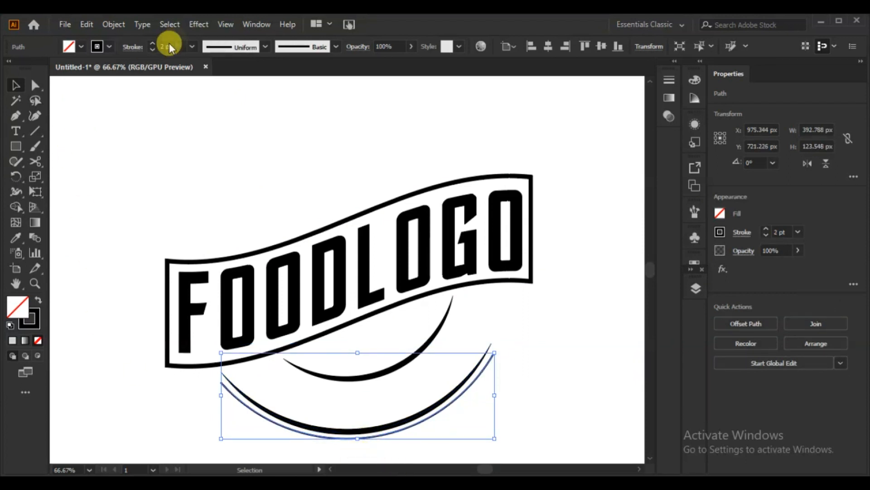
{"action": "left_click", "coordinate": [266, 47]}
{"action": "left_click", "coordinate": [232, 82]}
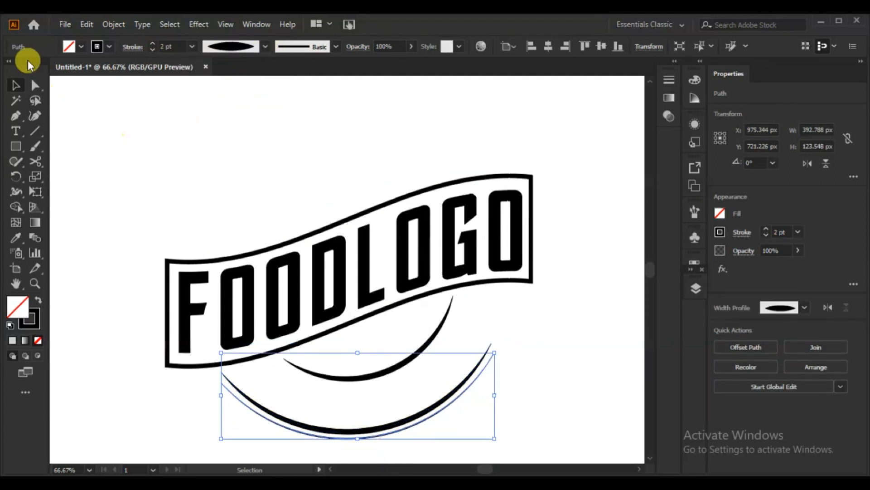
{"action": "left_click", "coordinate": [141, 165]}
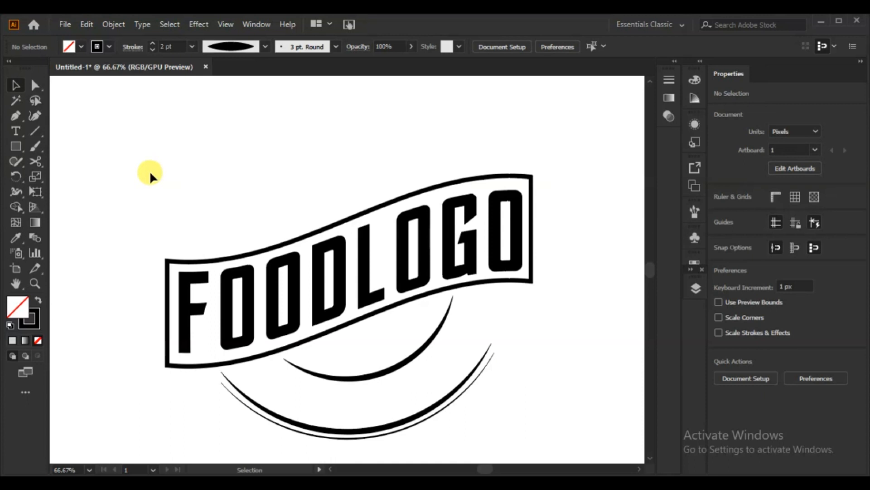
Expand the flag-warped banner outline into editable paths
{"action": "left_click", "coordinate": [529, 178]}
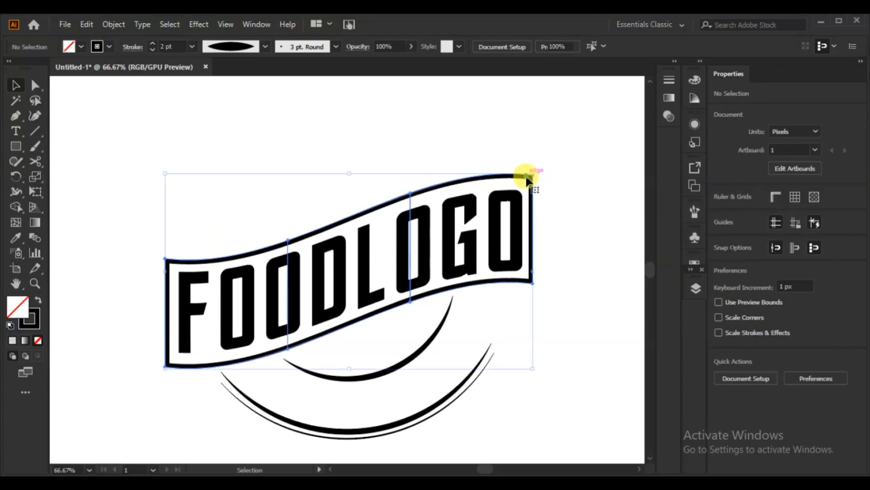
{"action": "left_click", "coordinate": [36, 161]}
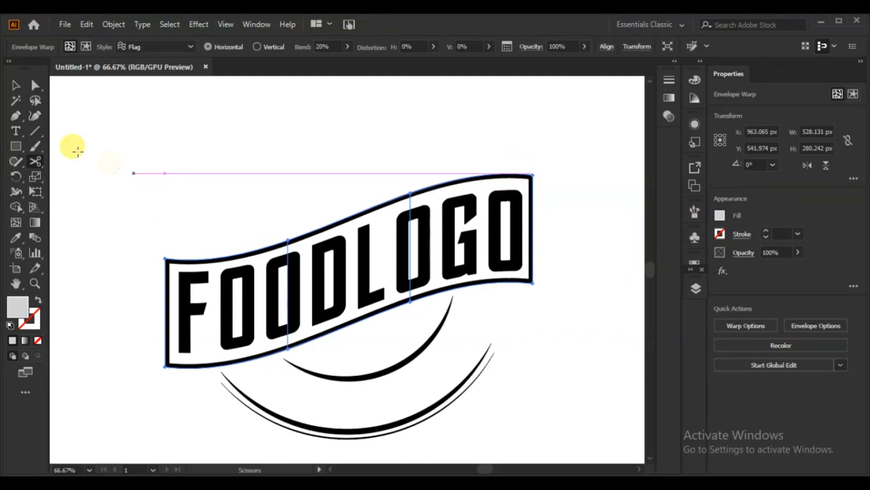
{"action": "left_click", "coordinate": [116, 26]}
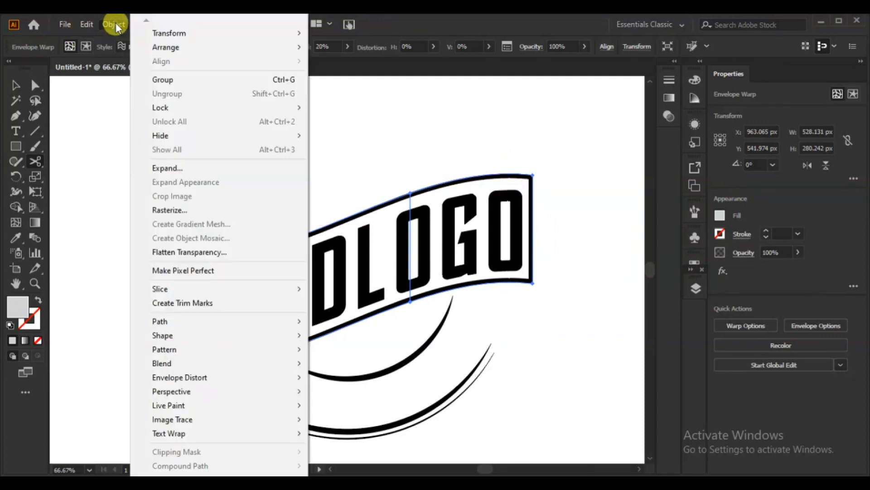
{"action": "left_click", "coordinate": [156, 166]}
{"action": "left_click", "coordinate": [404, 324]}
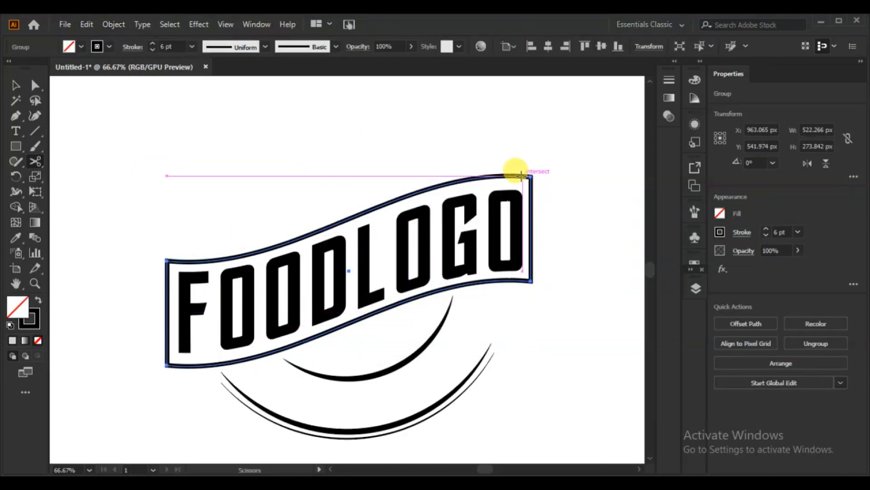
Cut the banner outline with the Scissors tool near its four corners, on the upper and lower curves
{"action": "left_click", "coordinate": [522, 175]}
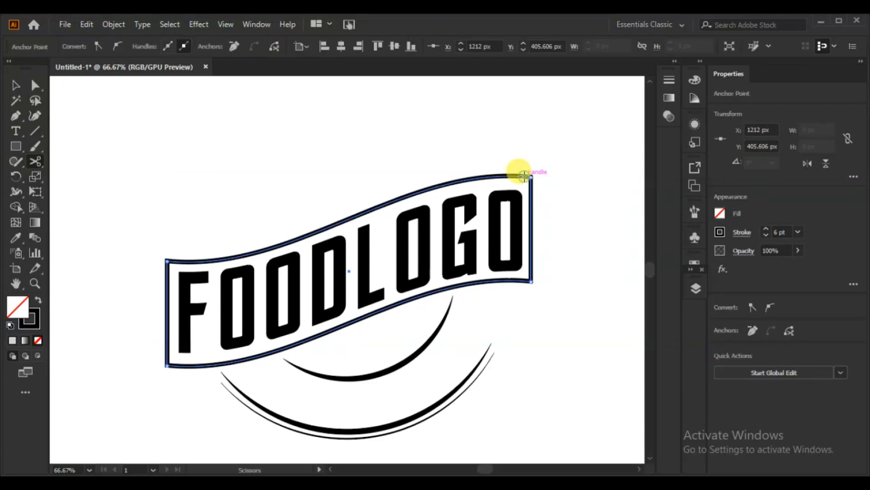
{"action": "left_click", "coordinate": [525, 279]}
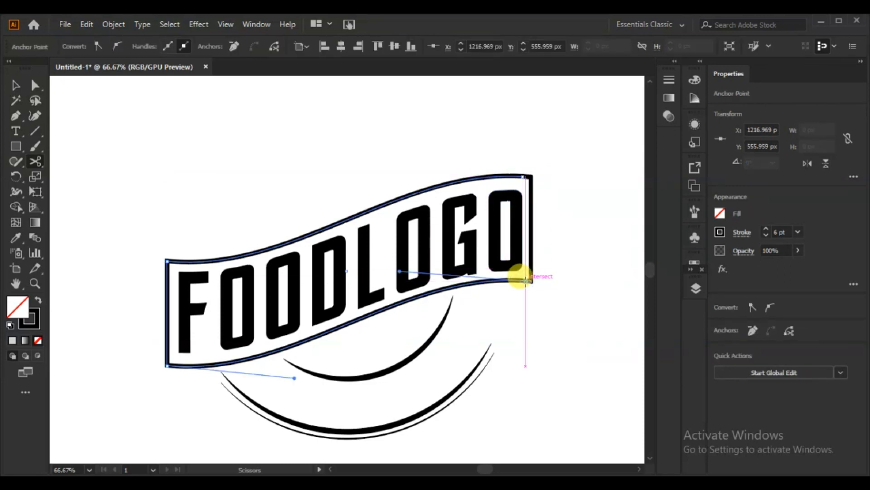
{"action": "left_click", "coordinate": [168, 261]}
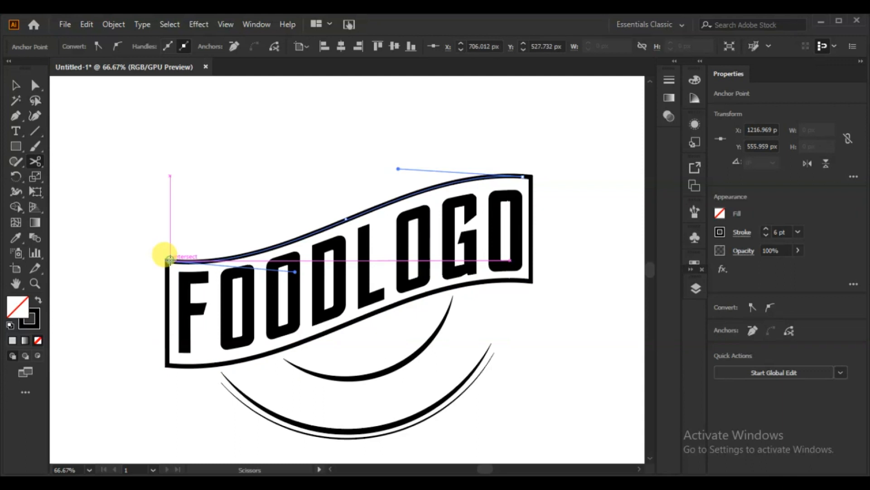
{"action": "left_click", "coordinate": [172, 364]}
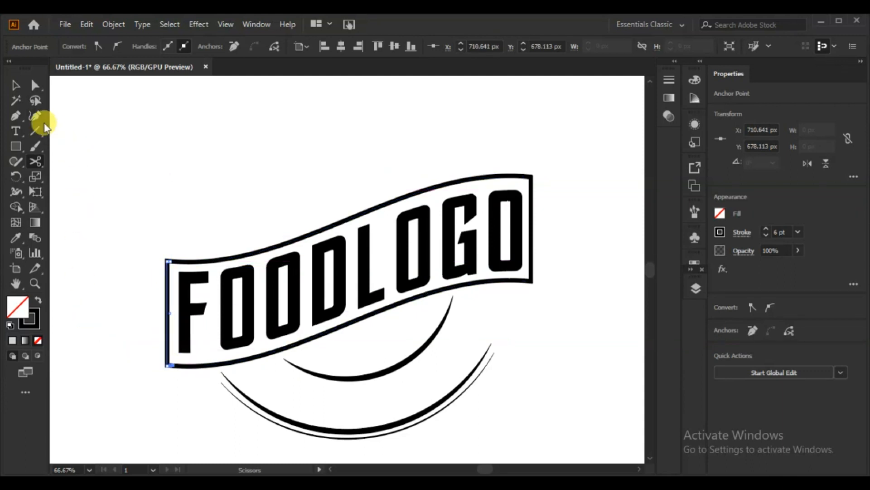
Delete the cut vertical end pieces on both sides of the banner, keeping only the upper and lower curves
{"action": "left_click", "coordinate": [17, 88]}
{"action": "key", "text": "ctrl+shift+a"}
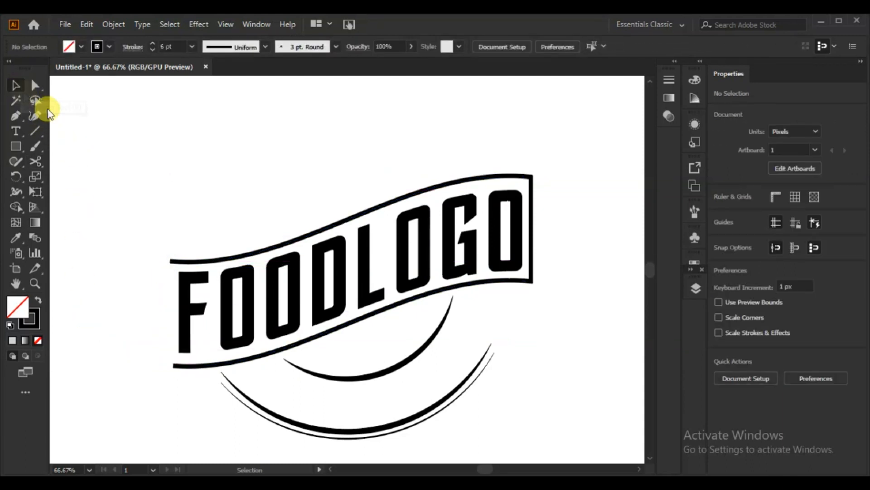
{"action": "left_click", "coordinate": [531, 217]}
{"action": "left_click", "coordinate": [16, 85]}
{"action": "left_click", "coordinate": [578, 243]}
{"action": "left_click", "coordinate": [533, 247]}
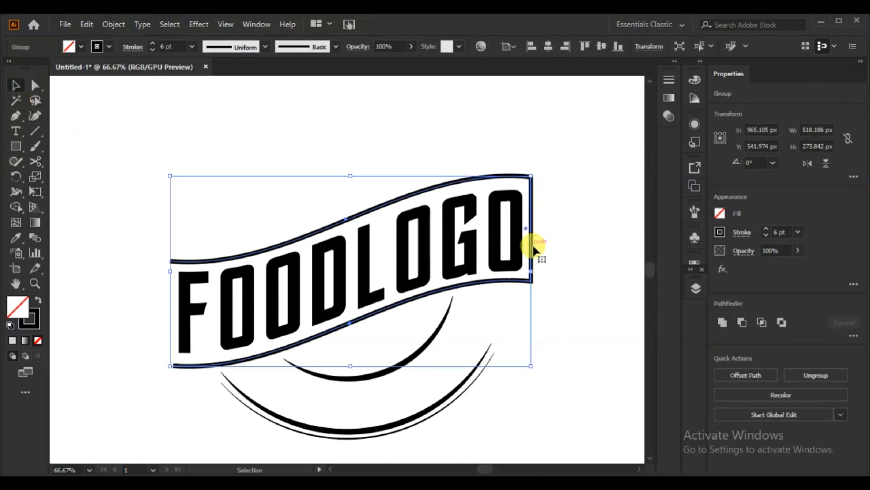
{"action": "left_click", "coordinate": [35, 84]}
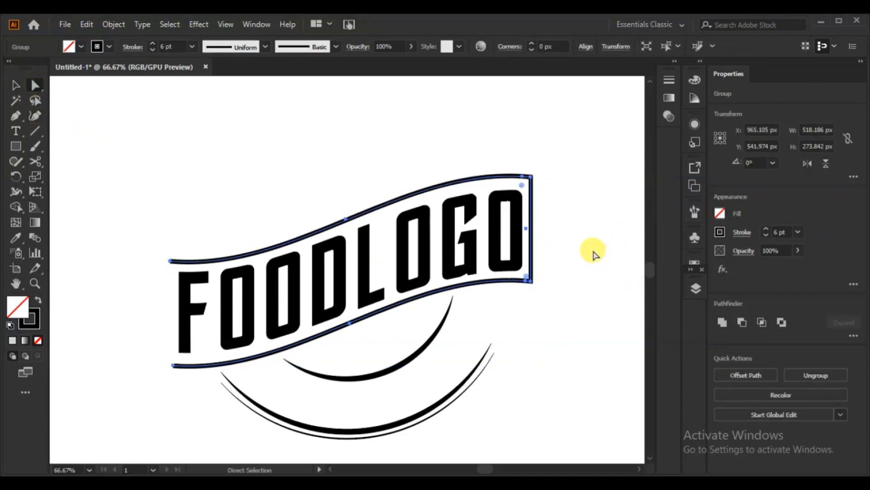
{"action": "left_click", "coordinate": [593, 252]}
{"action": "left_click_drag", "start_coordinate": [544, 203], "coordinate": [534, 324]}
{"action": "key", "text": "Delete"}
{"action": "left_click", "coordinate": [535, 326]}
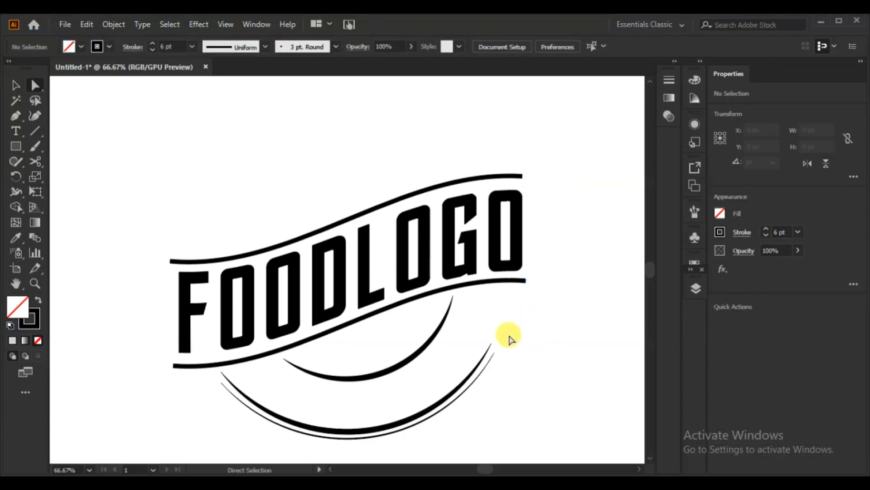
Apply the tapered Width Profile 1 to the strokes of the upper and lower banner curves
{"action": "left_click", "coordinate": [17, 88]}
{"action": "left_click", "coordinate": [282, 246]}
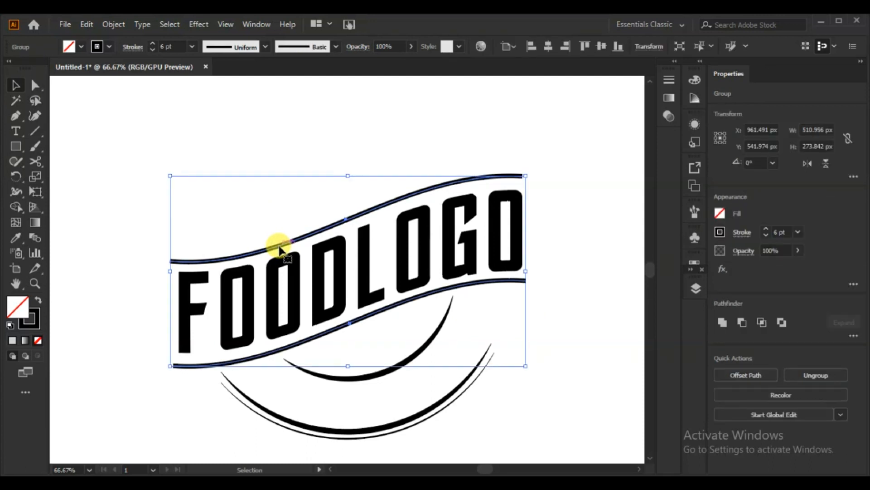
{"action": "left_click", "coordinate": [265, 46]}
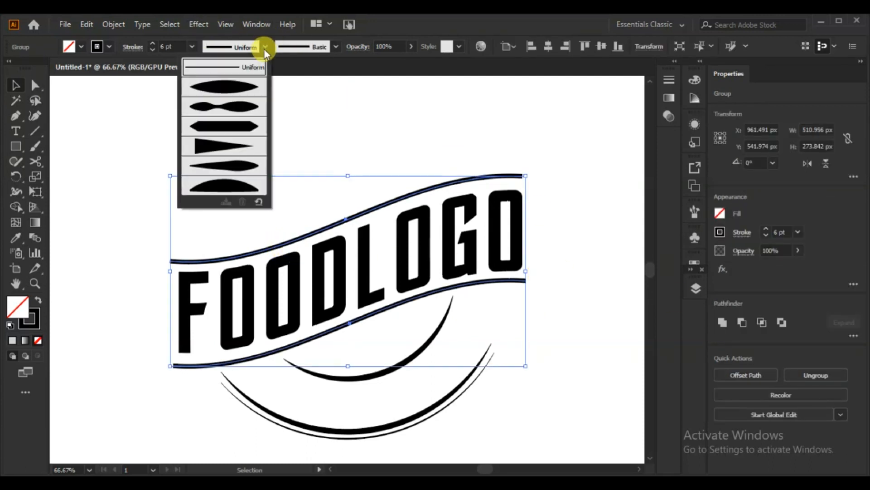
{"action": "left_click", "coordinate": [227, 85]}
{"action": "left_click", "coordinate": [230, 127]}
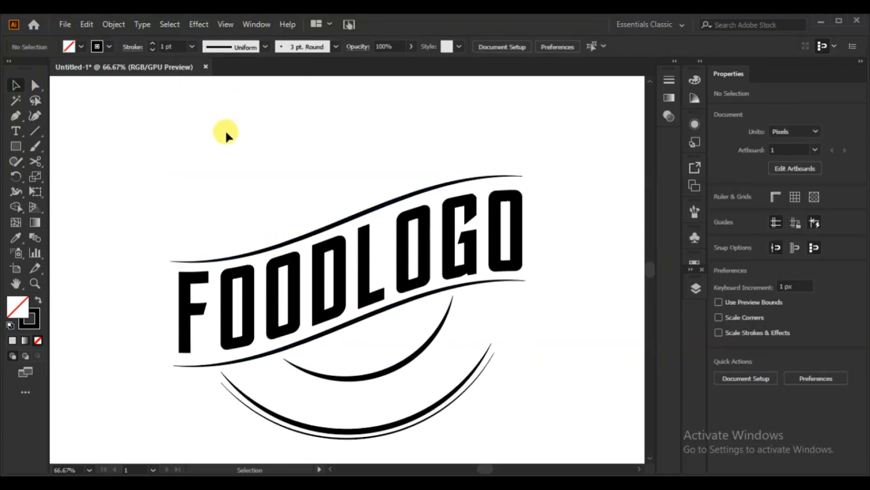
Create an inward offset path of -7 px with miter joins from the FOODLOGO lettering
{"action": "left_click", "coordinate": [343, 283]}
{"action": "right_click", "coordinate": [344, 284]}
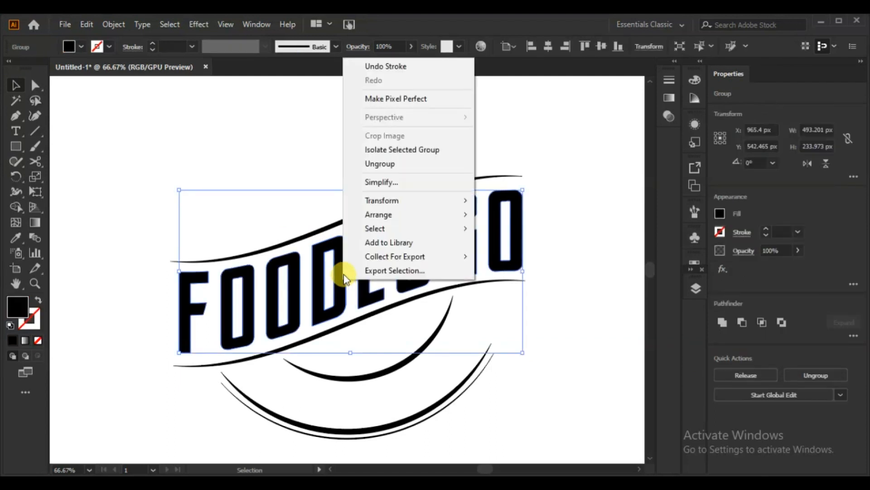
{"action": "left_click", "coordinate": [105, 28]}
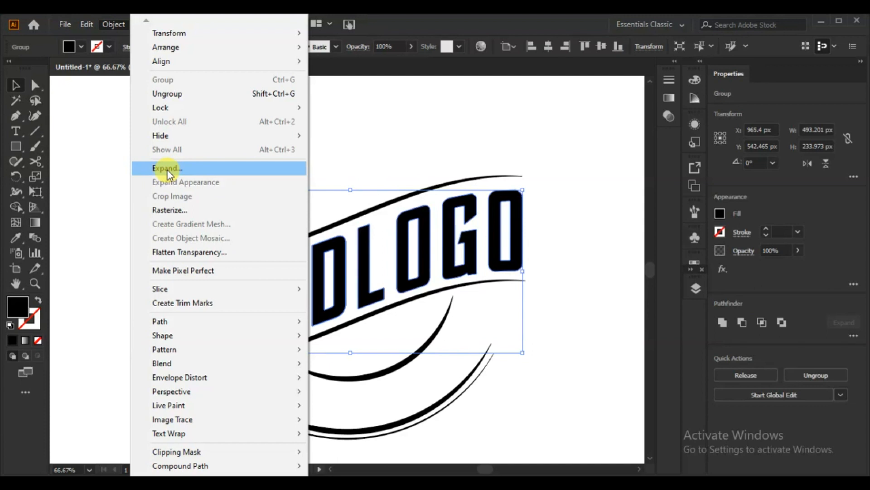
{"action": "mouse_move", "coordinate": [181, 327]}
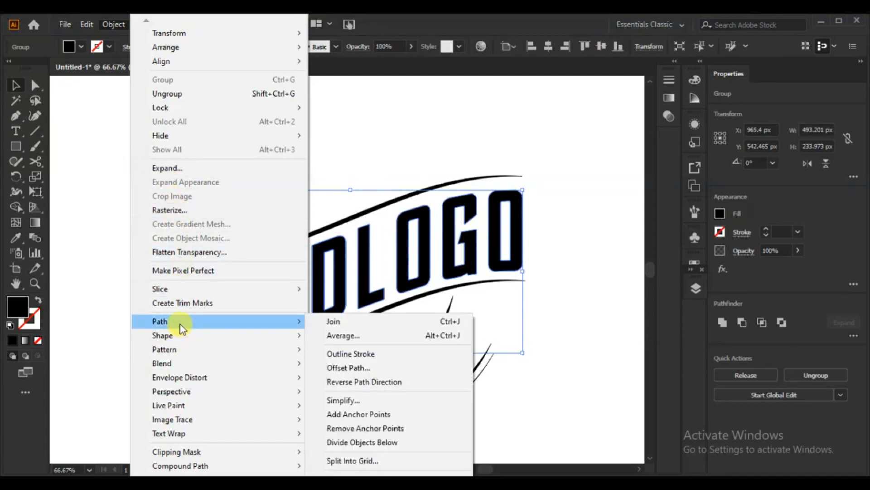
{"action": "left_click", "coordinate": [361, 368]}
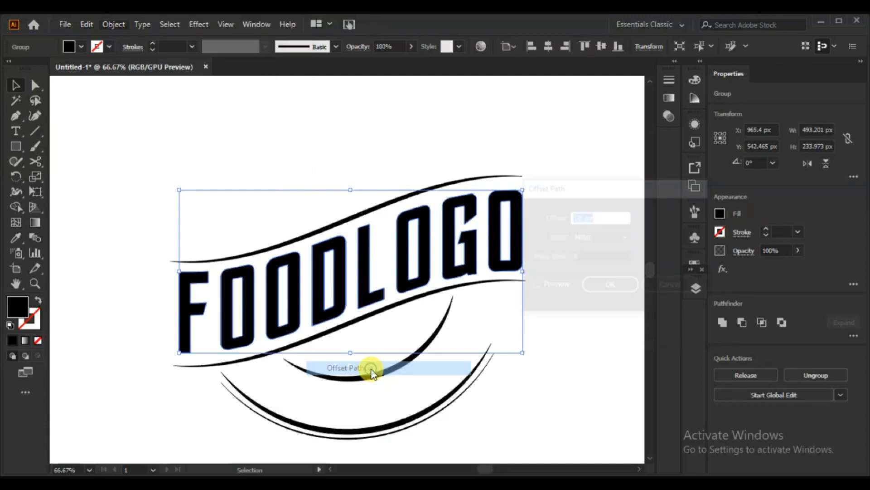
{"action": "left_click", "coordinate": [548, 285]}
{"action": "scroll", "coordinate": [607, 215], "scroll_direction": "down", "scroll_amount": 5}
{"action": "scroll", "coordinate": [608, 216], "scroll_direction": "down", "scroll_amount": 10}
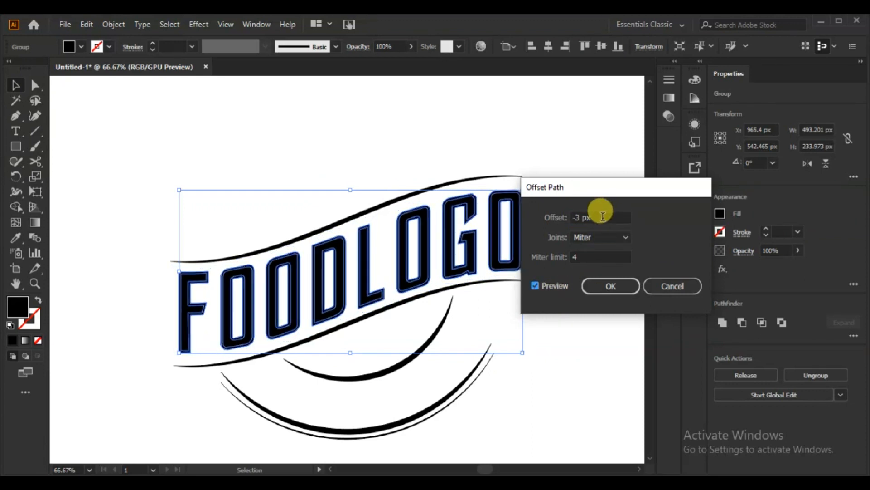
{"action": "scroll", "coordinate": [602, 216], "scroll_direction": "down", "scroll_amount": 1}
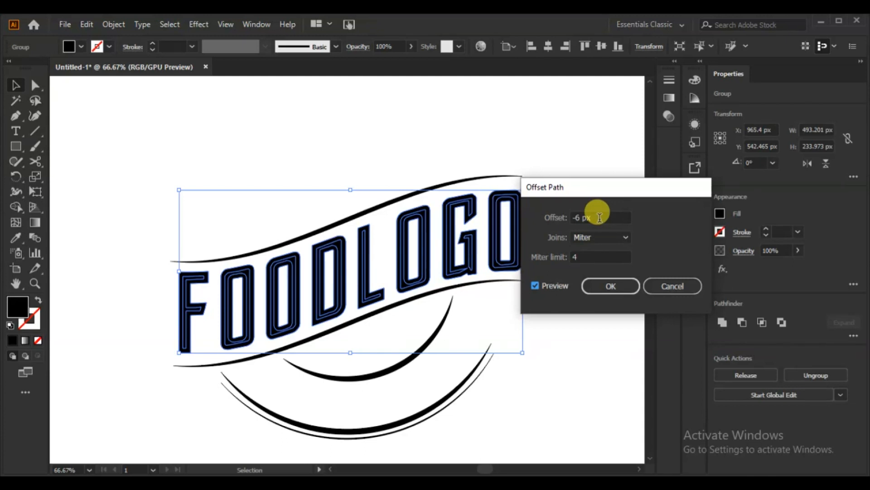
{"action": "scroll", "coordinate": [599, 218], "scroll_direction": "down", "scroll_amount": 1}
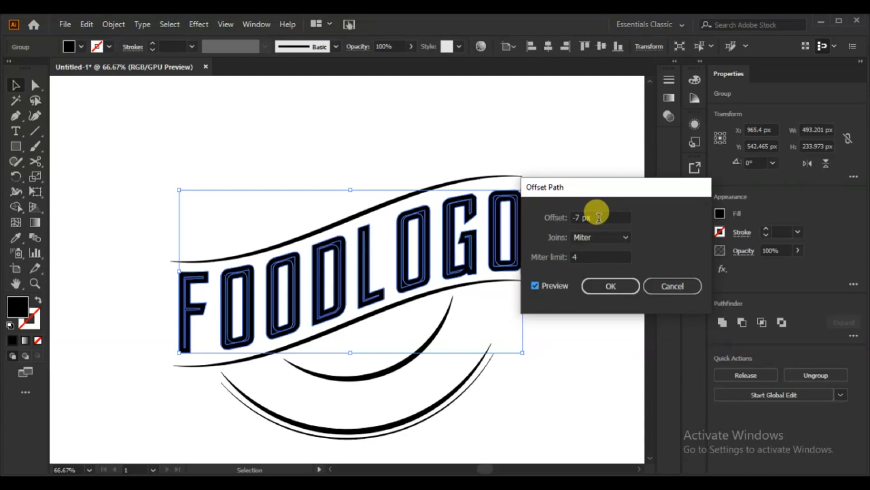
{"action": "left_click", "coordinate": [608, 287]}
Fill the inset letter shapes with the light gray swatch
{"action": "left_click", "coordinate": [80, 47]}
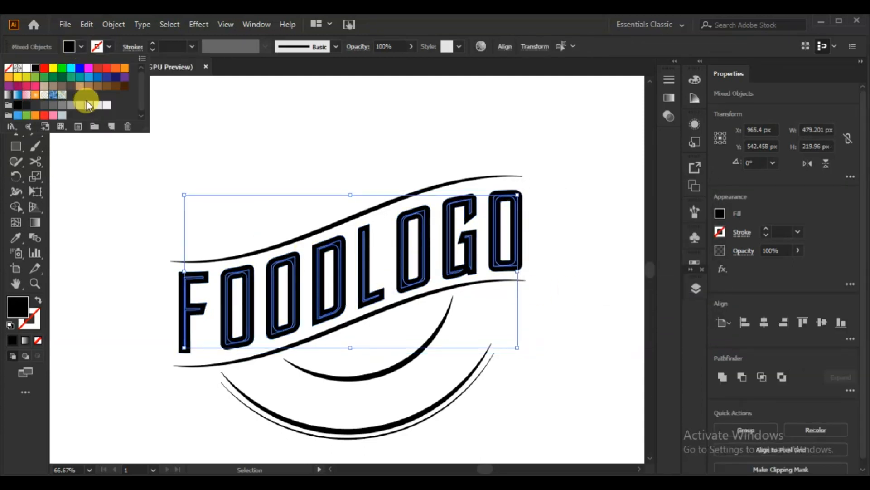
{"action": "left_click", "coordinate": [88, 105]}
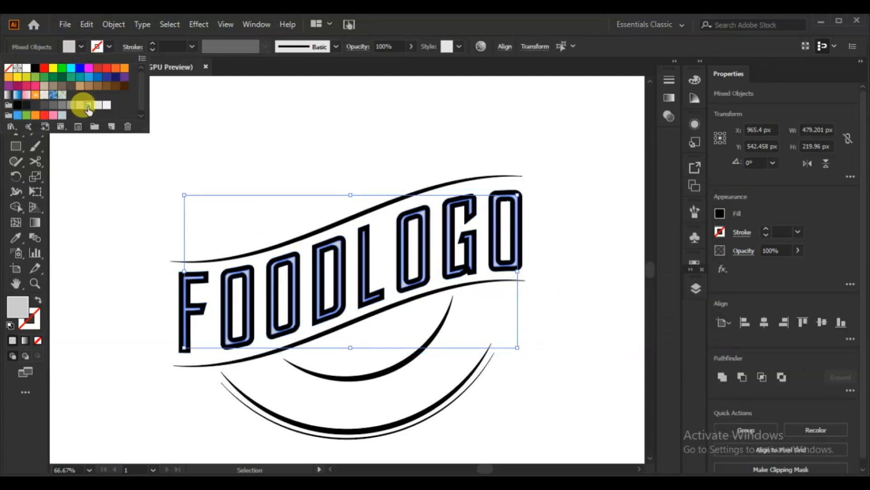
{"action": "left_click", "coordinate": [83, 185]}
{"action": "left_click", "coordinate": [84, 186]}
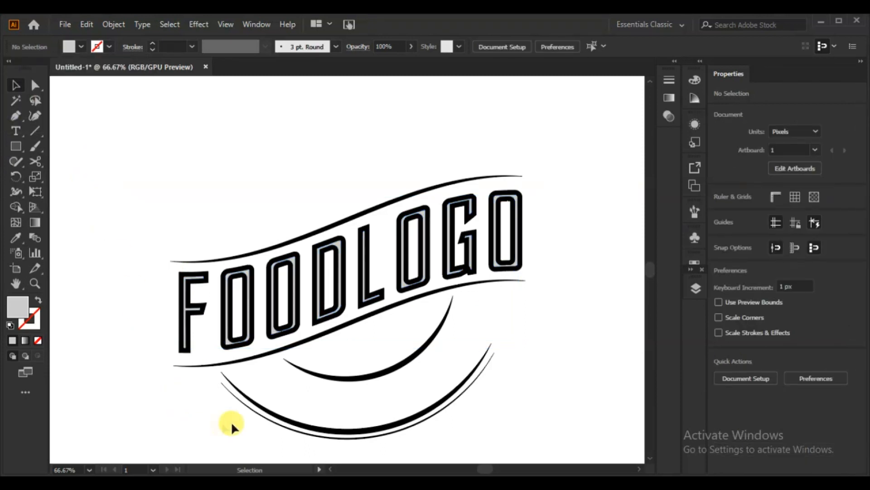
Increase the stroke weight of the two banner curves to 12 pt
{"action": "left_click", "coordinate": [343, 324]}
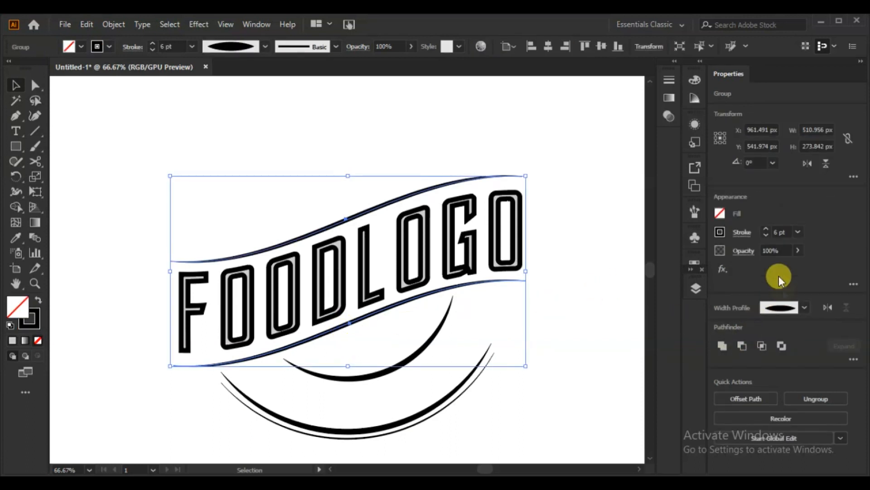
{"action": "left_click", "coordinate": [765, 230]}
{"action": "left_click", "coordinate": [766, 230]}
{"action": "left_click", "coordinate": [766, 229]}
{"action": "left_click", "coordinate": [766, 230]}
{"action": "left_click", "coordinate": [765, 230]}
{"action": "left_click", "coordinate": [766, 230]}
{"action": "left_click", "coordinate": [570, 217]}
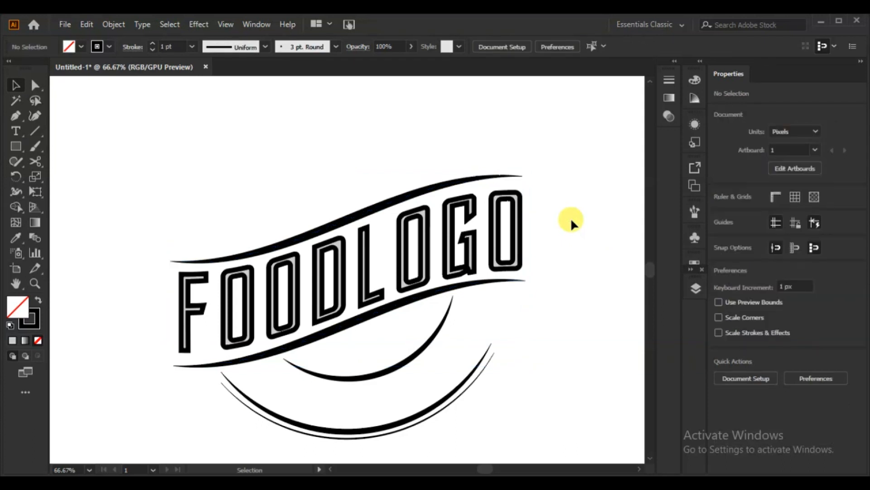
Draw a 466 px circle with the Ellipse tool and center it on the badge so it follows the thick outer arc
{"action": "scroll", "coordinate": [562, 241], "scroll_direction": "up", "scroll_amount": 2}
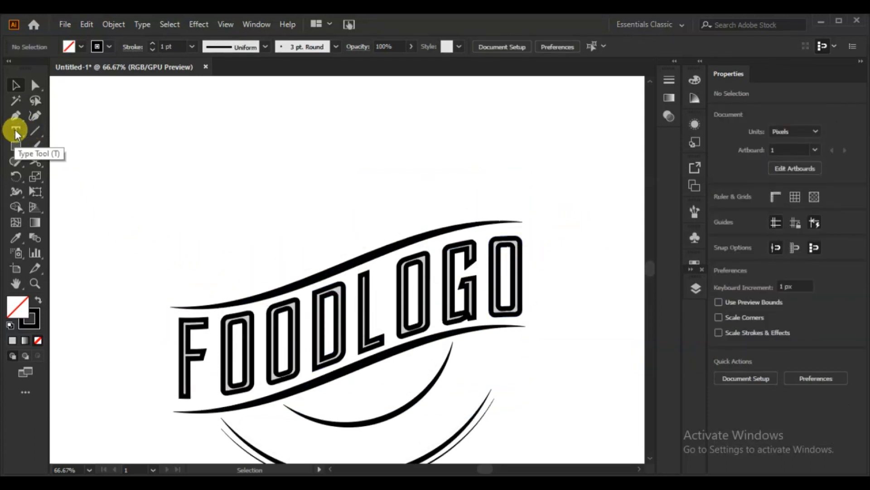
{"action": "left_click", "coordinate": [17, 146]}
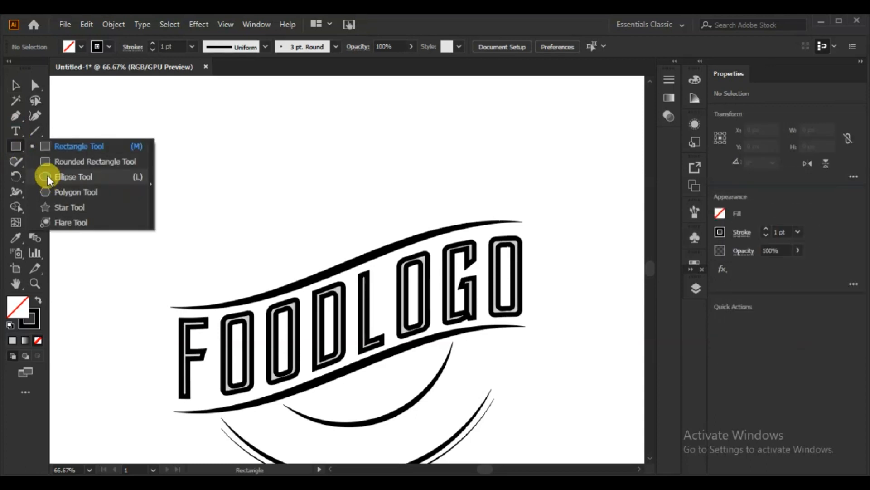
{"action": "left_click", "coordinate": [47, 175]}
{"action": "left_click", "coordinate": [235, 176]}
{"action": "left_click", "coordinate": [408, 269]}
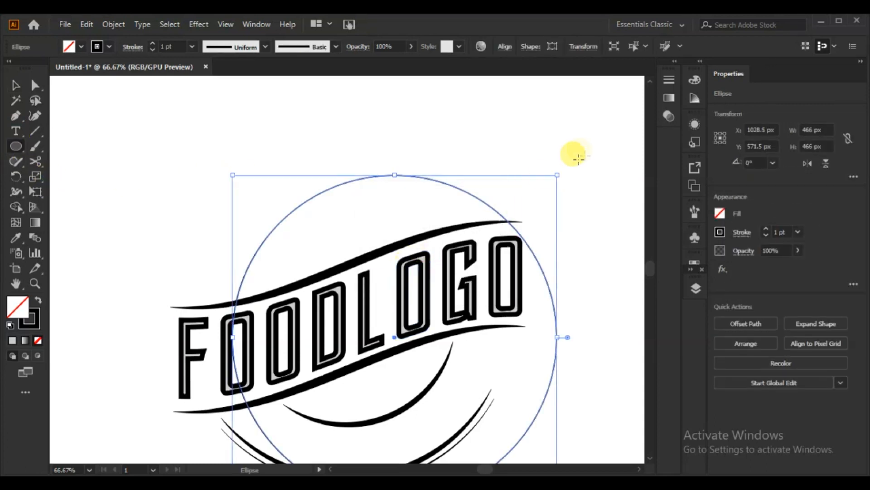
{"action": "scroll", "coordinate": [579, 146], "scroll_direction": "down", "scroll_amount": 3}
{"action": "left_click_drag", "start_coordinate": [393, 263], "coordinate": [346, 240]}
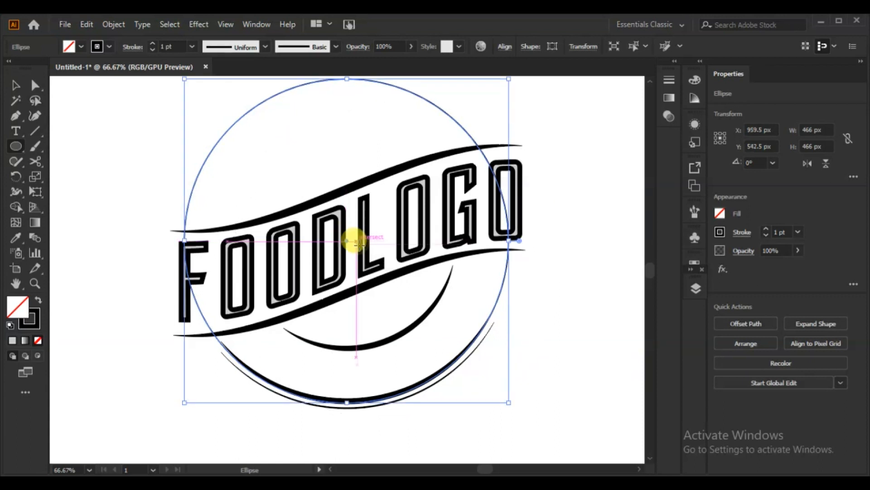
Use Shape Builder on the circle and banner curves to create a separate shape from the area above the upper curve
{"action": "key", "text": "v"}
{"action": "left_click", "coordinate": [252, 224], "text": "shift"}
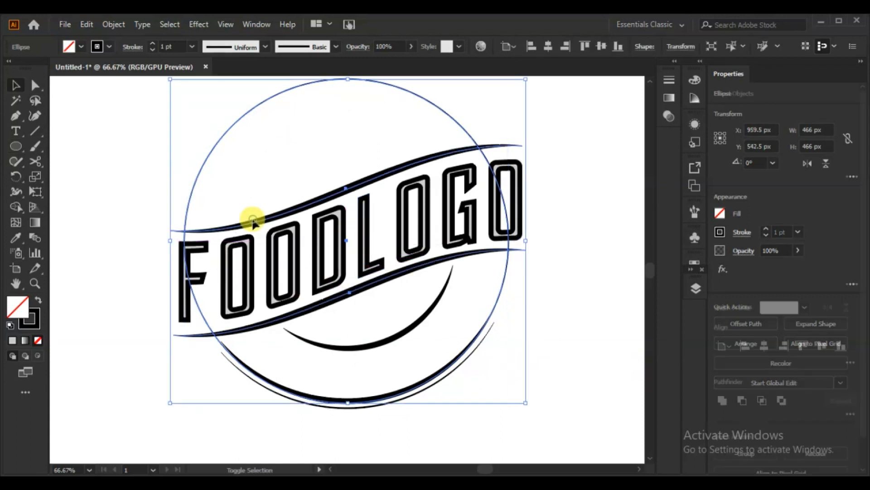
{"action": "left_click", "coordinate": [17, 206]}
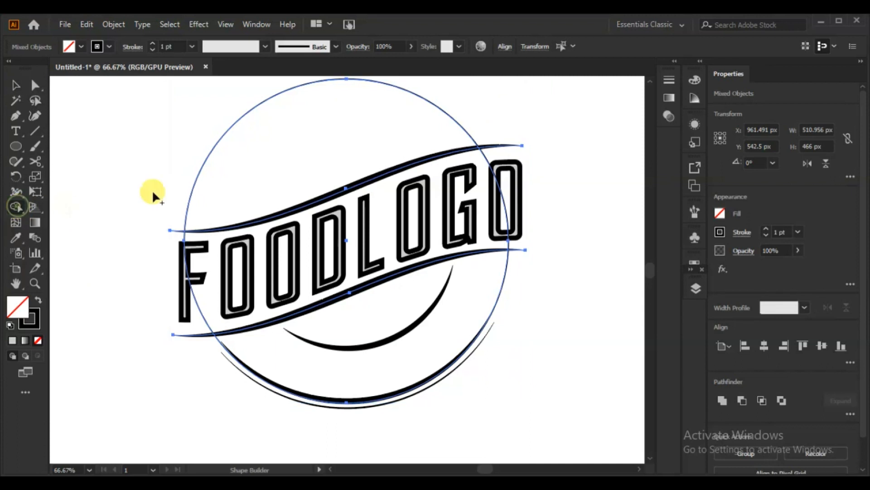
{"action": "left_click", "coordinate": [243, 178]}
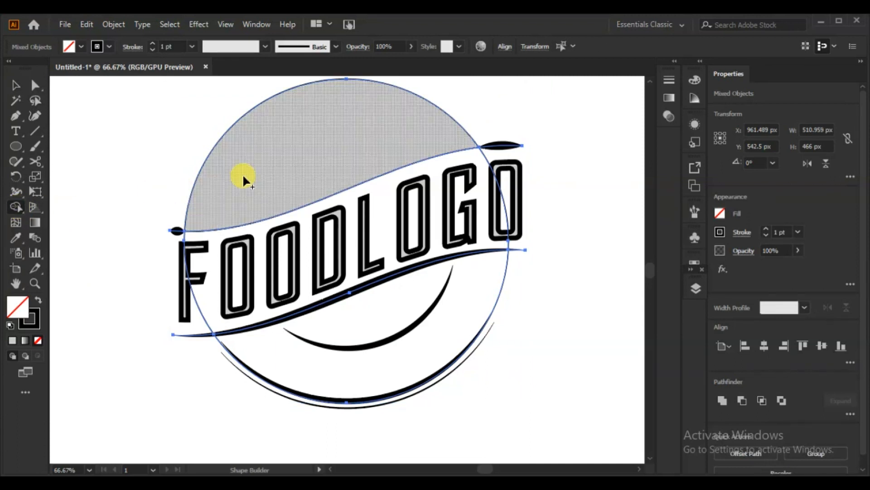
Move the banner curve group about 44 px to the left, away from the new upper shape
{"action": "left_click", "coordinate": [15, 86]}
{"action": "left_click", "coordinate": [77, 214]}
{"action": "left_click_drag", "start_coordinate": [176, 230], "coordinate": [144, 232]}
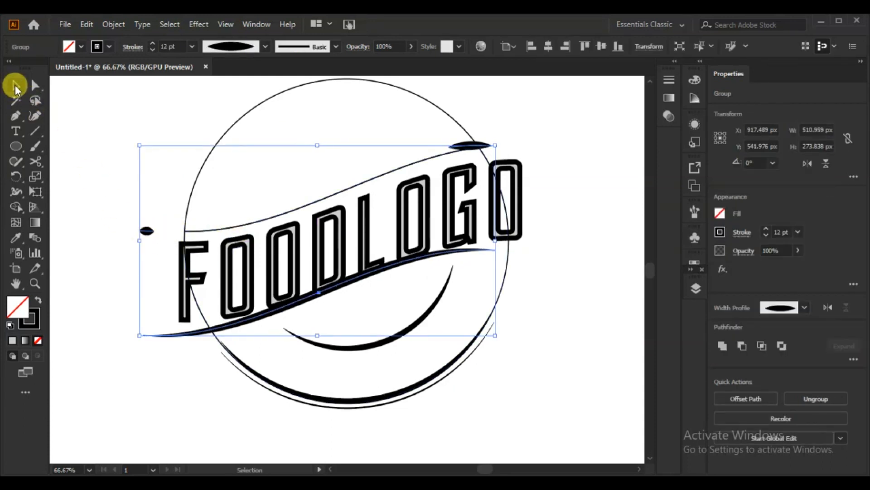
Delete the remaining circle piece behind the lettering and lower arcs, keeping the shape above the banner
{"action": "left_click", "coordinate": [112, 311]}
{"action": "left_click_drag", "start_coordinate": [194, 307], "coordinate": [126, 439]}
{"action": "key", "text": "Delete"}
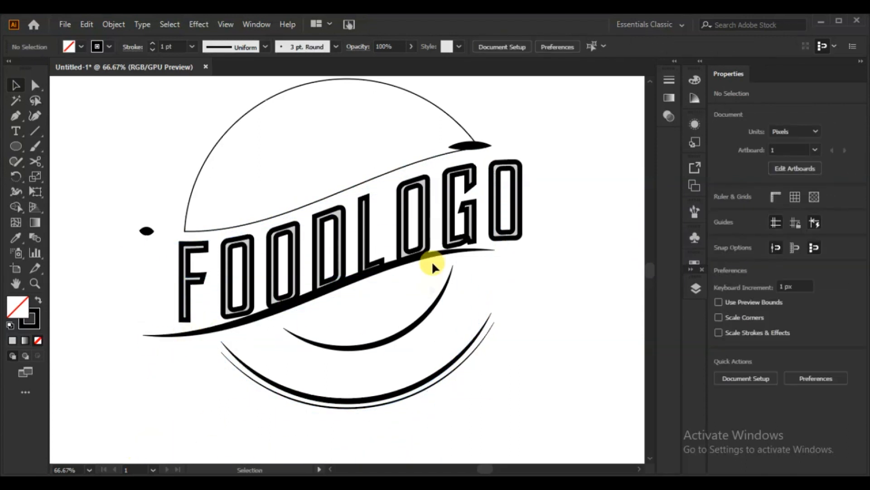
Ungroup the banner curves and delete the two leftover end fragments of the upper curve
{"action": "left_click", "coordinate": [483, 144]}
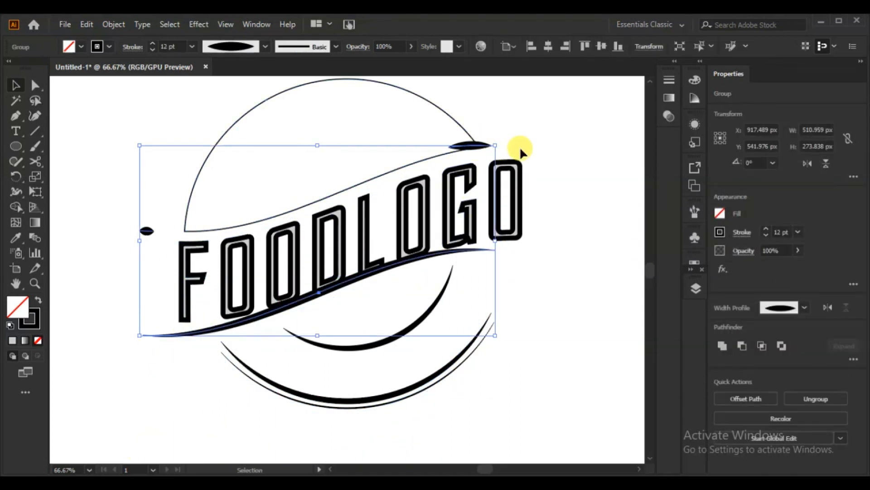
{"action": "right_click", "coordinate": [431, 251]}
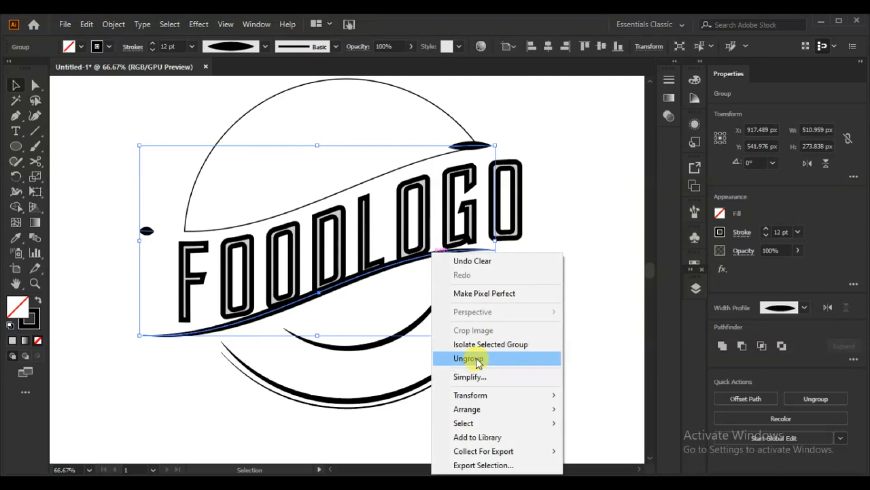
{"action": "left_click", "coordinate": [471, 358]}
{"action": "left_click", "coordinate": [576, 343]}
{"action": "left_click", "coordinate": [484, 145]}
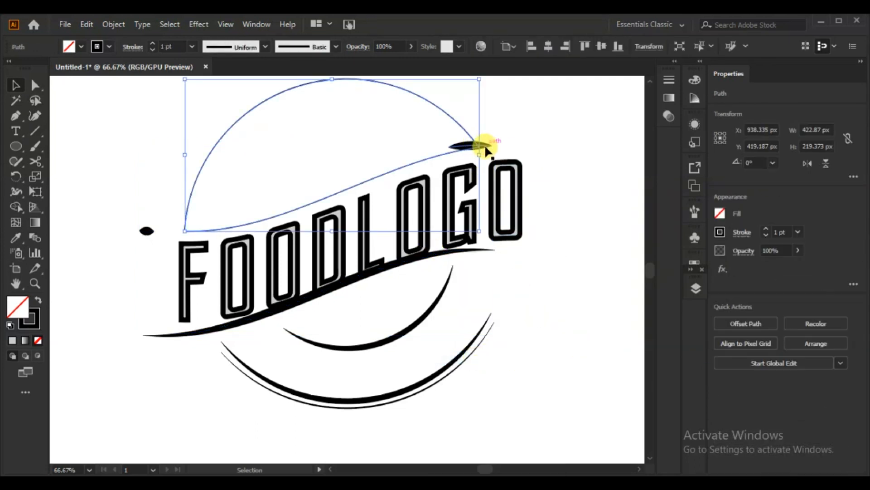
{"action": "left_click", "coordinate": [486, 151]}
{"action": "key", "text": "Delete"}
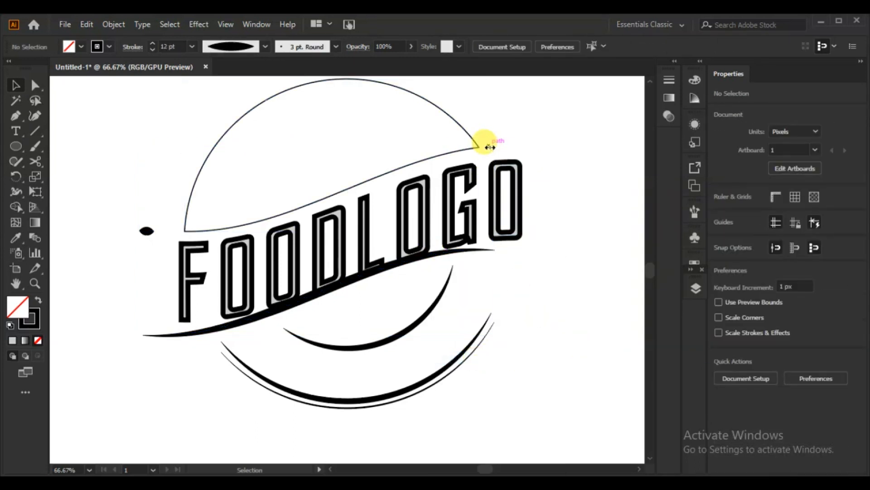
{"action": "left_click", "coordinate": [146, 231]}
{"action": "key", "text": "Delete"}
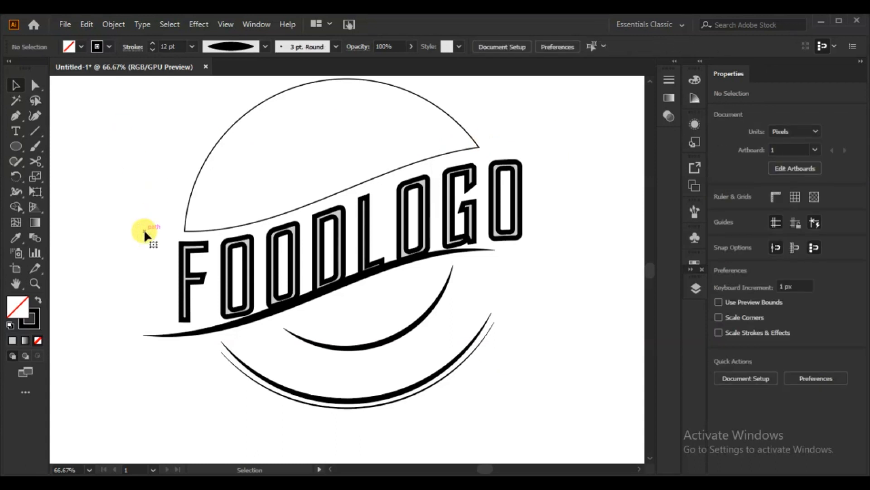
Move the lower banner curve about 48 px to the right so it sits beneath the FOODLOGO lettering
{"action": "left_click", "coordinate": [300, 301]}
{"action": "key", "text": "Right"}
{"action": "key", "text": "Right"}
{"action": "key", "text": "Right"}
{"action": "key", "text": "Right"}
{"action": "key", "text": "Right"}
{"action": "key", "text": "Right"}
{"action": "key", "text": "Right"}
{"action": "key", "text": "Right"}
{"action": "key", "text": "Right"}
{"action": "key", "text": "Right"}
{"action": "key", "text": "Right"}
{"action": "key", "text": "Right"}
{"action": "key", "text": "Right"}
{"action": "key", "text": "Right"}
{"action": "key", "text": "Right"}
{"action": "key", "text": "Right"}
{"action": "key", "text": "Right"}
{"action": "key", "text": "Right"}
{"action": "key", "text": "Right"}
{"action": "key", "text": "Right"}
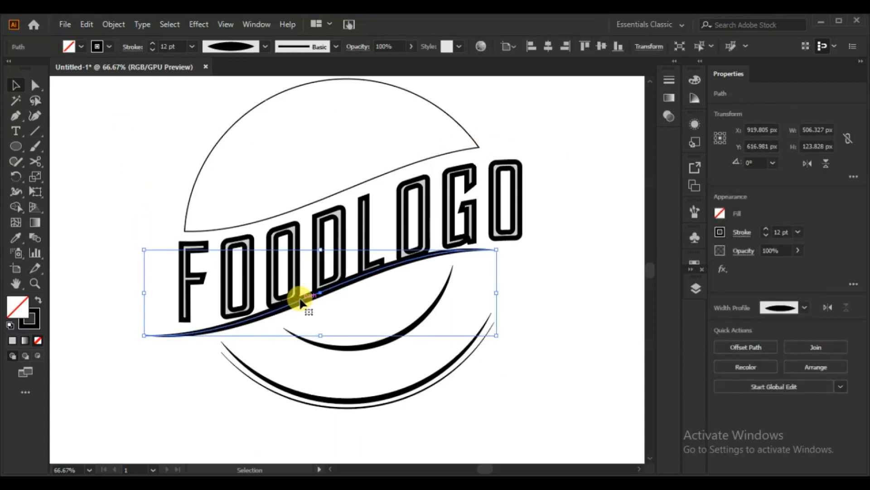
{"action": "key", "text": "Right"}
{"action": "key", "text": "Right"}
{"action": "key", "text": "Right"}
{"action": "key", "text": "Right"}
{"action": "key", "text": "Right"}
{"action": "key", "text": "Right"}
{"action": "key", "text": "Right"}
{"action": "key", "text": "Right"}
{"action": "key", "text": "Right"}
{"action": "key", "text": "Right"}
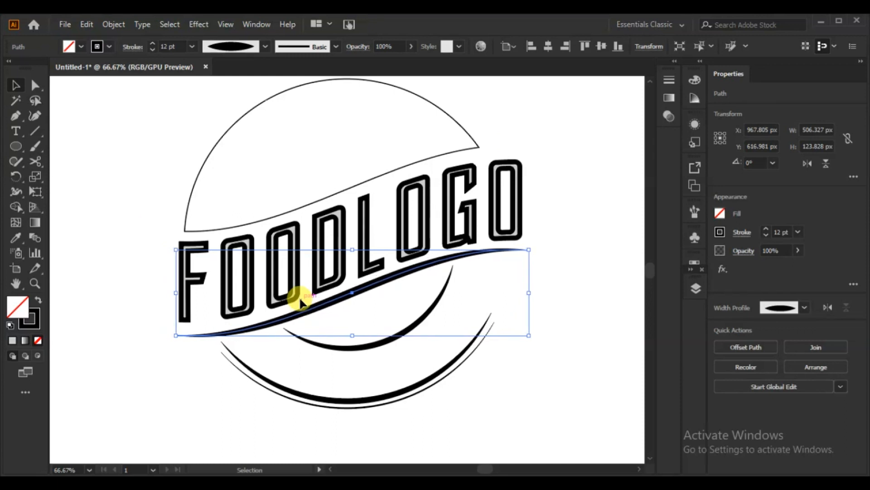
{"action": "left_click", "coordinate": [566, 254]}
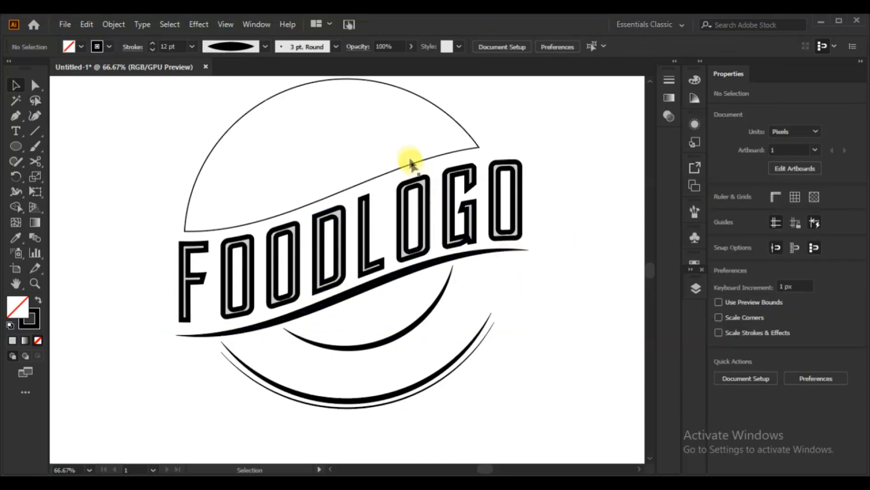
Place a copy of the lower banner curve above the lettering, about 143 px higher and 16 px further left
{"action": "scroll", "coordinate": [558, 235], "scroll_direction": "up", "scroll_amount": 3}
{"action": "left_click_drag", "start_coordinate": [357, 358], "coordinate": [344, 250]}
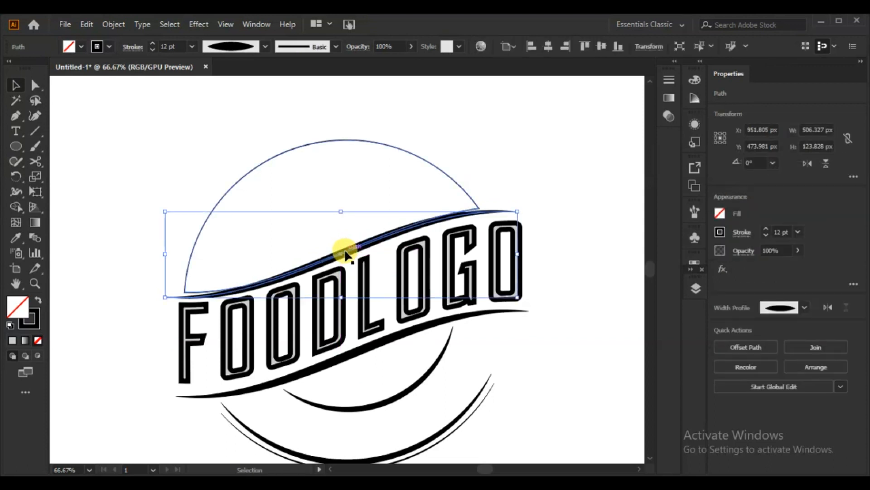
{"action": "left_click", "coordinate": [549, 401]}
Nudge the circle-based upper shape 4 px down and 2 px right so its lower edge meets the upper banner curve
{"action": "left_click", "coordinate": [406, 148]}
{"action": "key", "text": "Down"}
{"action": "key", "text": "Down"}
{"action": "key", "text": "Down"}
{"action": "key", "text": "Down"}
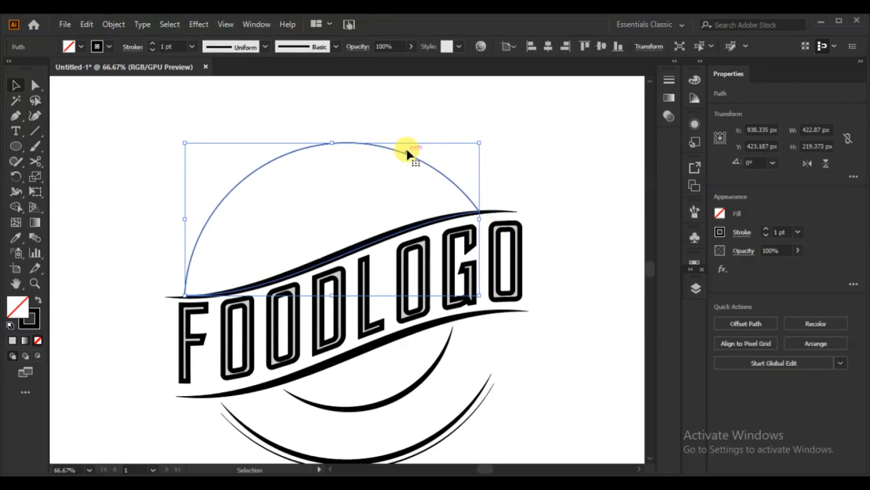
{"action": "key", "text": "Down"}
{"action": "left_click", "coordinate": [563, 166]}
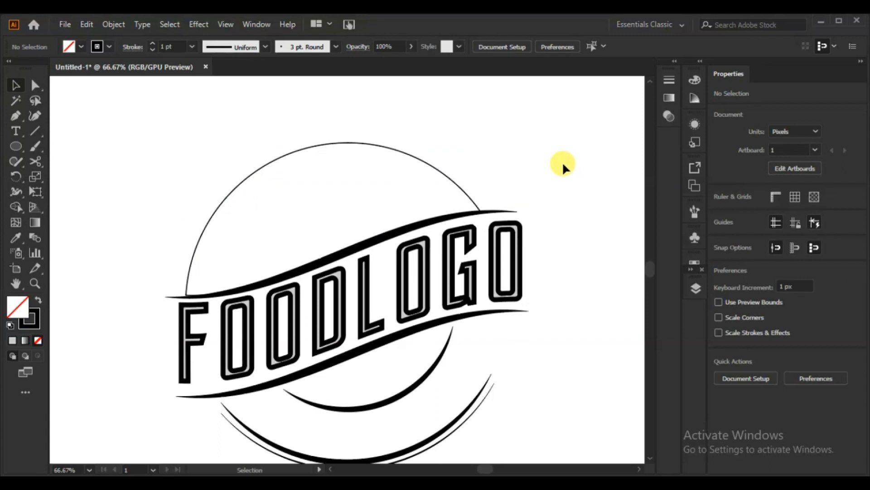
Apply Expand Appearance to the upper and lower banner curves
{"action": "left_click", "coordinate": [511, 212]}
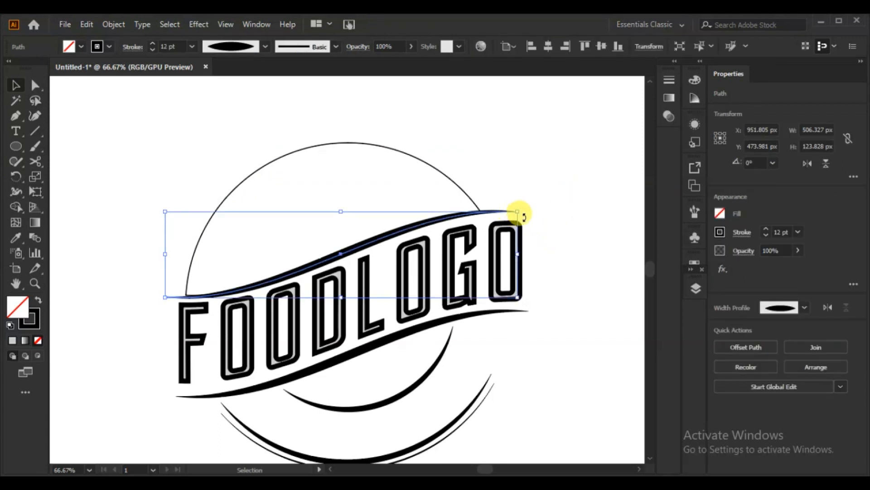
{"action": "left_click", "coordinate": [86, 24]}
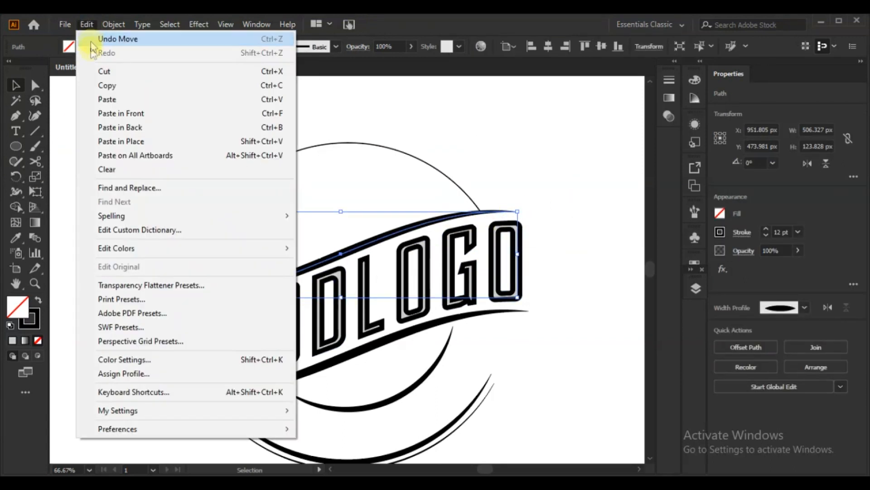
{"action": "left_click", "coordinate": [113, 24]}
{"action": "left_click", "coordinate": [154, 181]}
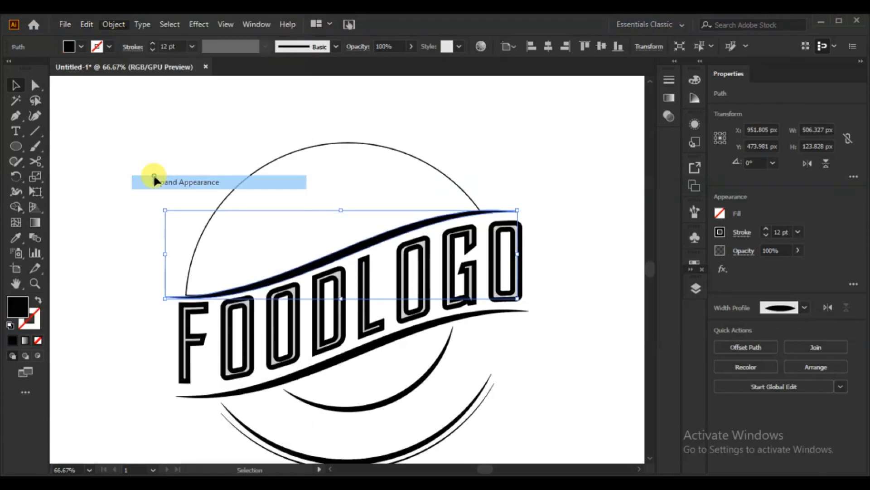
{"action": "left_click", "coordinate": [212, 392]}
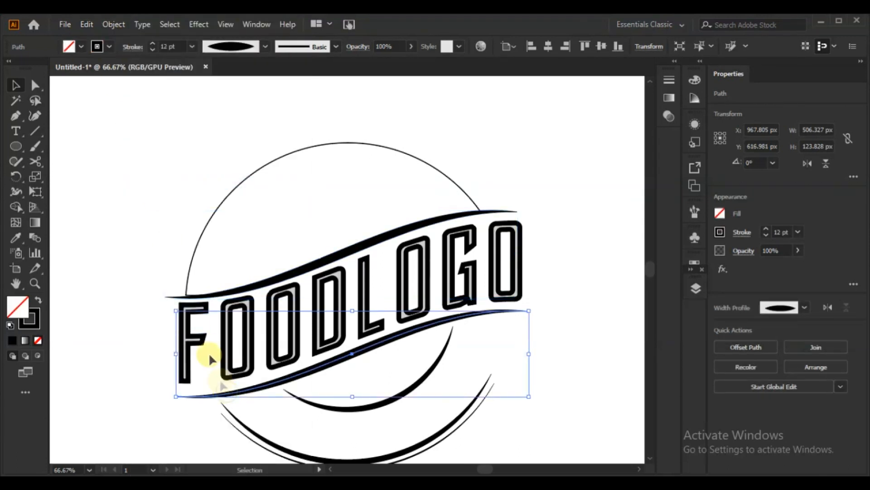
{"action": "left_click", "coordinate": [112, 24]}
{"action": "left_click", "coordinate": [157, 181]}
{"action": "left_click", "coordinate": [397, 408]}
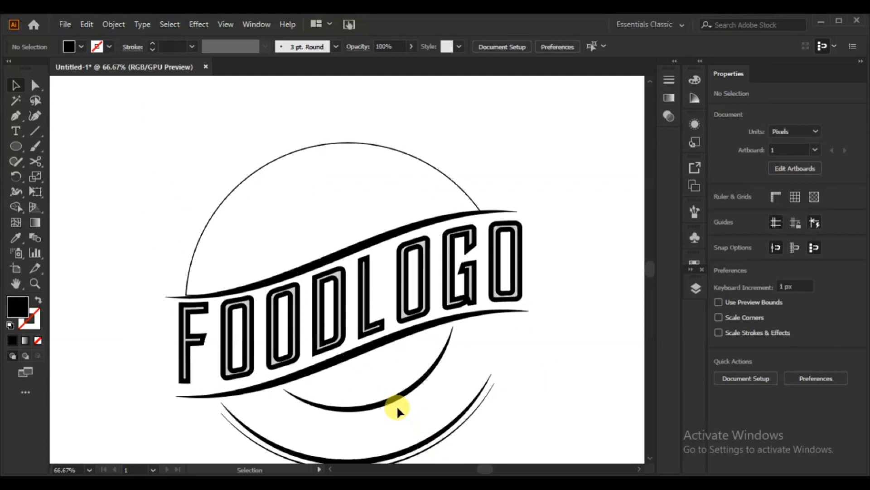
Apply Expand Appearance to the inner arc, thick outer arc and thin outer arc below the lettering
{"action": "left_click", "coordinate": [395, 402]}
{"action": "right_click", "coordinate": [365, 407]}
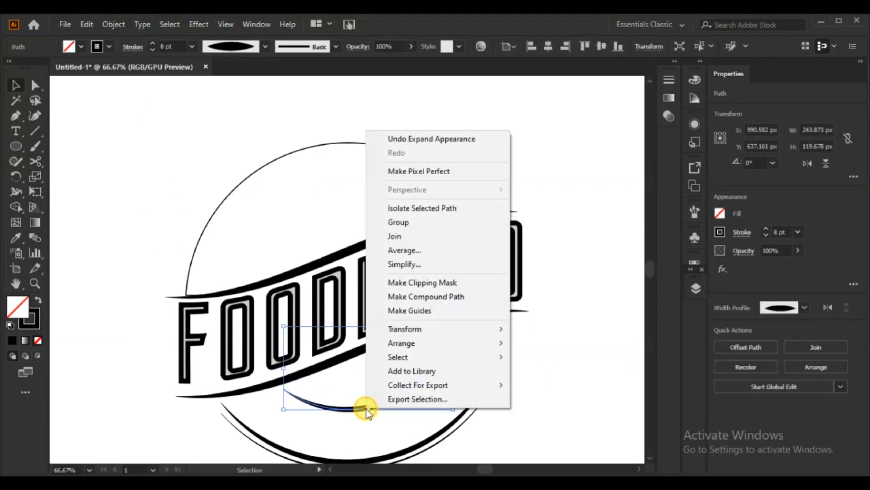
{"action": "left_click", "coordinate": [114, 24]}
{"action": "left_click", "coordinate": [156, 181]}
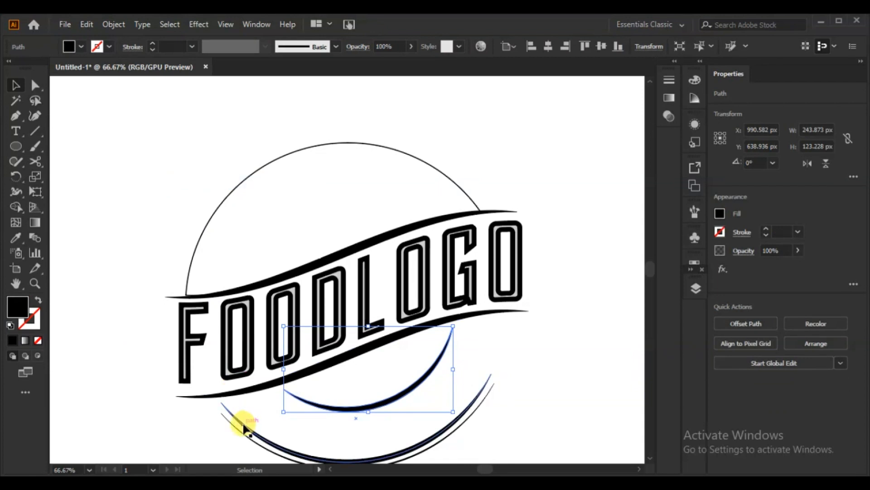
{"action": "left_click", "coordinate": [245, 428]}
{"action": "left_click", "coordinate": [113, 24]}
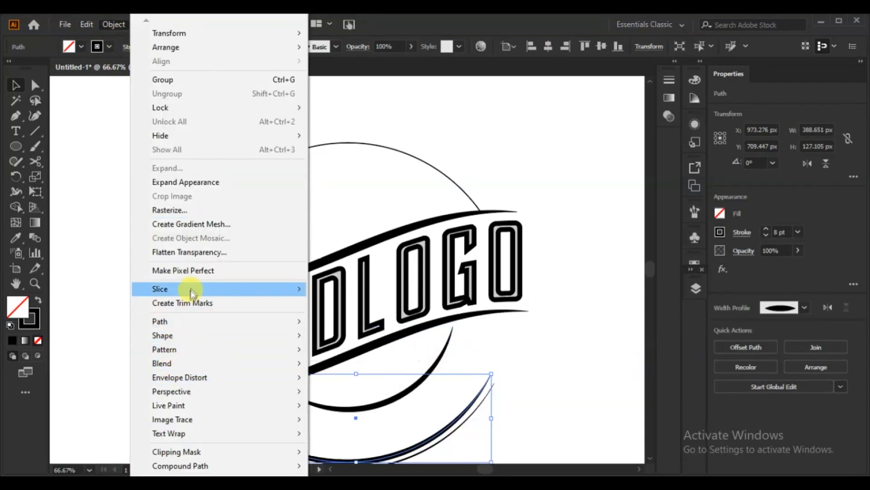
{"action": "left_click", "coordinate": [181, 182]}
{"action": "left_click", "coordinate": [510, 346]}
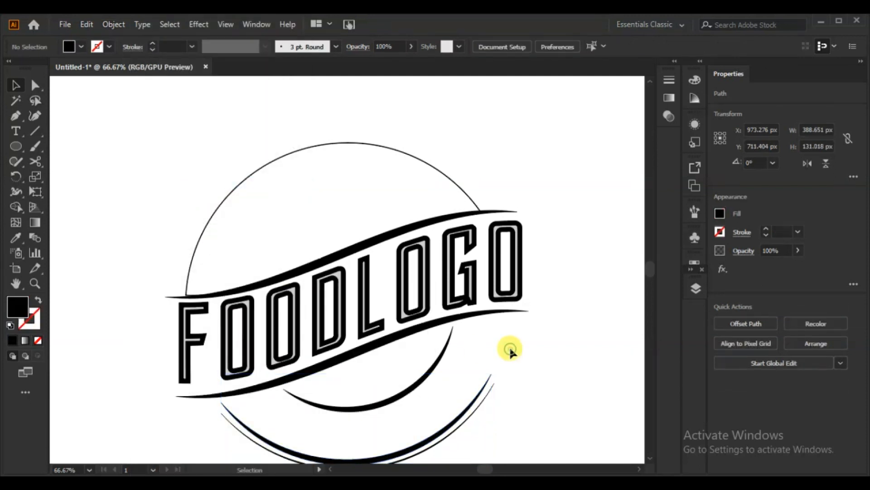
{"action": "left_click", "coordinate": [485, 396]}
{"action": "left_click", "coordinate": [113, 24]}
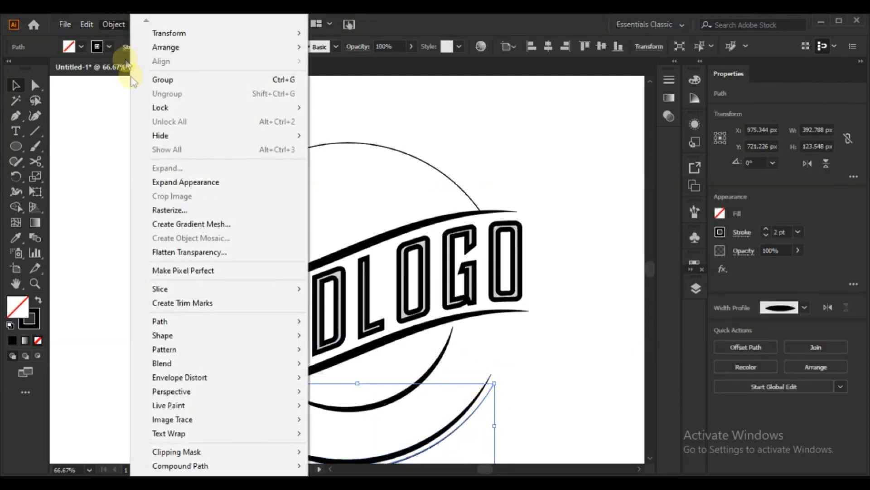
{"action": "left_click", "coordinate": [183, 182]}
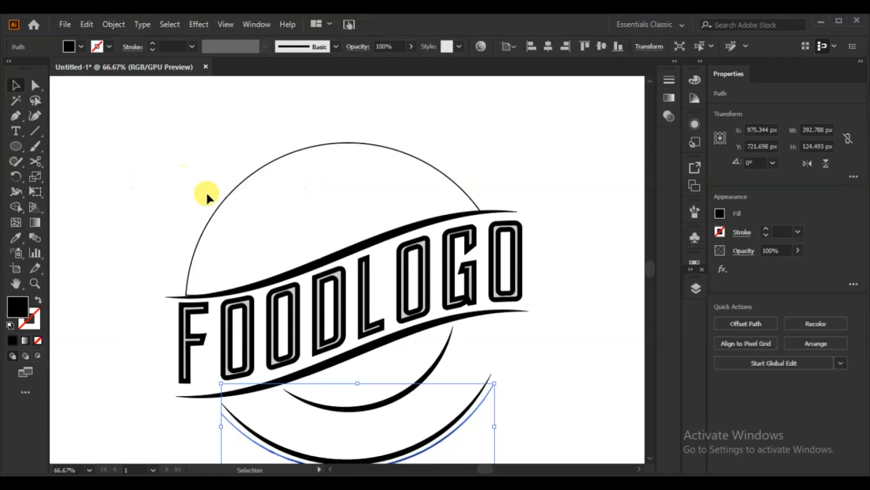
{"action": "left_click", "coordinate": [575, 179]}
Set the stroke weight of the circle-based shape above the banner to 4 pt
{"action": "key", "text": "ctrl+0"}
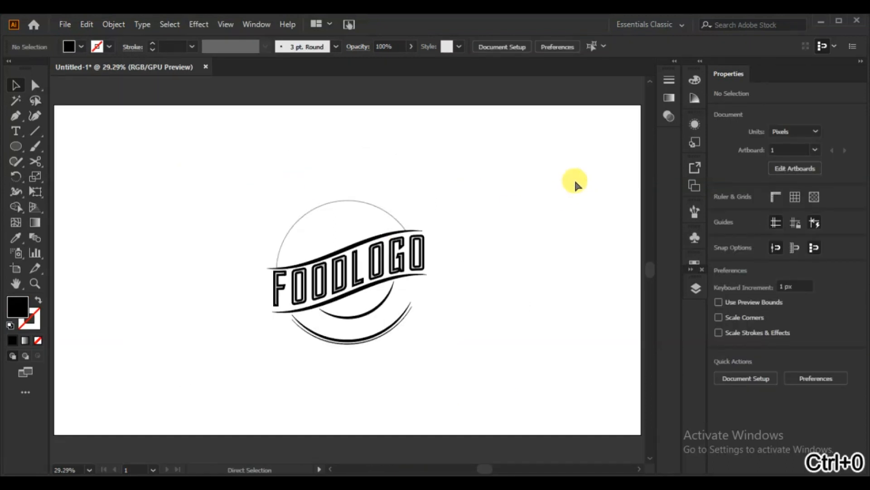
{"action": "left_click", "coordinate": [367, 203]}
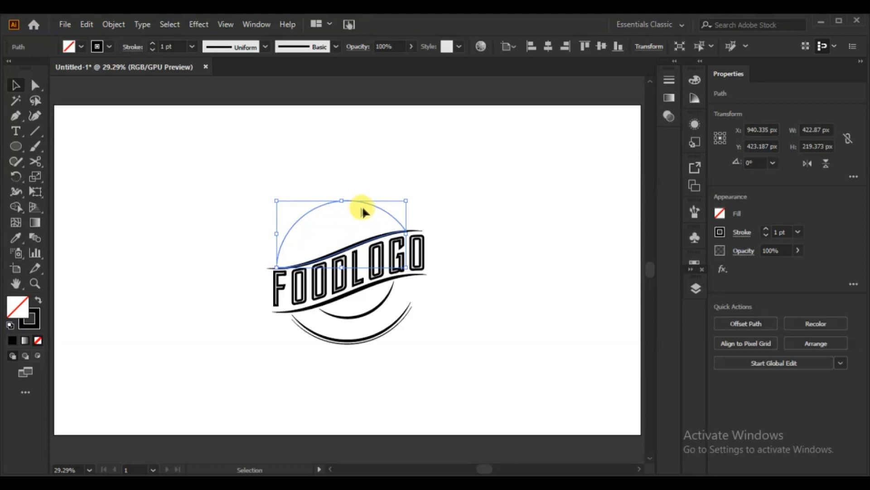
{"action": "left_click", "coordinate": [152, 43]}
{"action": "left_click", "coordinate": [152, 43]}
{"action": "left_click", "coordinate": [152, 43]}
{"action": "left_click", "coordinate": [104, 193]}
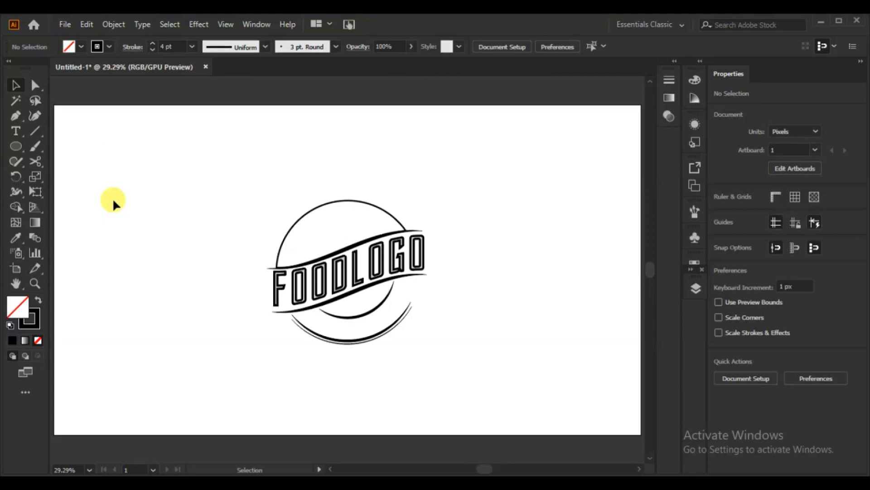
Draw an open curved highlight about 287 by 165 px inside the upper shape with the Pen tool, following its left edge
{"action": "key", "text": "p"}
{"action": "left_click", "coordinate": [284, 265]}
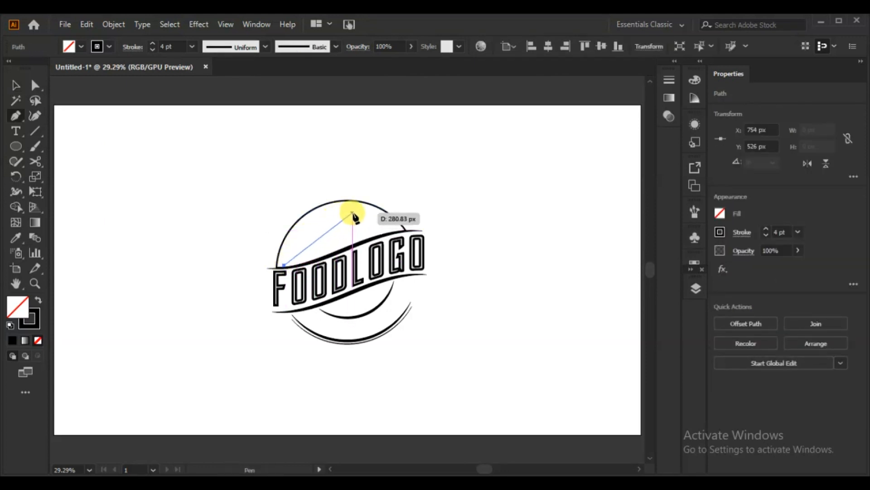
{"action": "left_click_drag", "start_coordinate": [373, 216], "coordinate": [438, 227]}
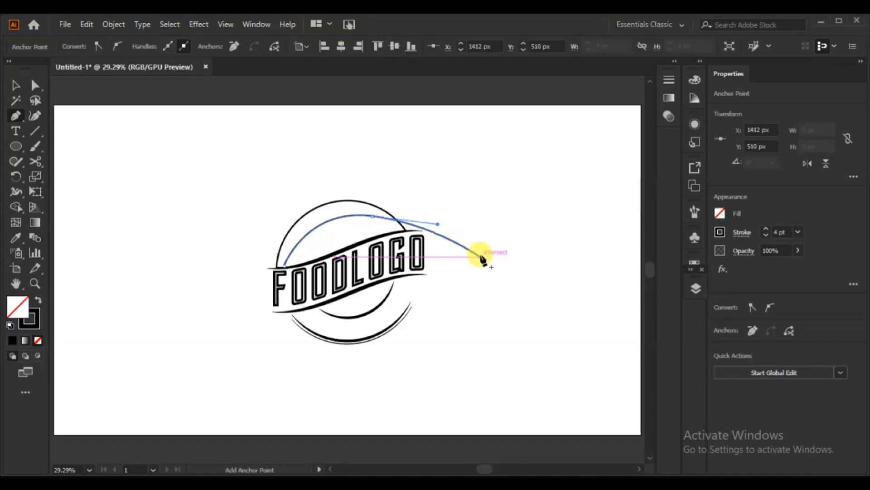
{"action": "key", "text": "Escape"}
{"action": "left_click", "coordinate": [15, 84]}
{"action": "left_click", "coordinate": [106, 192]}
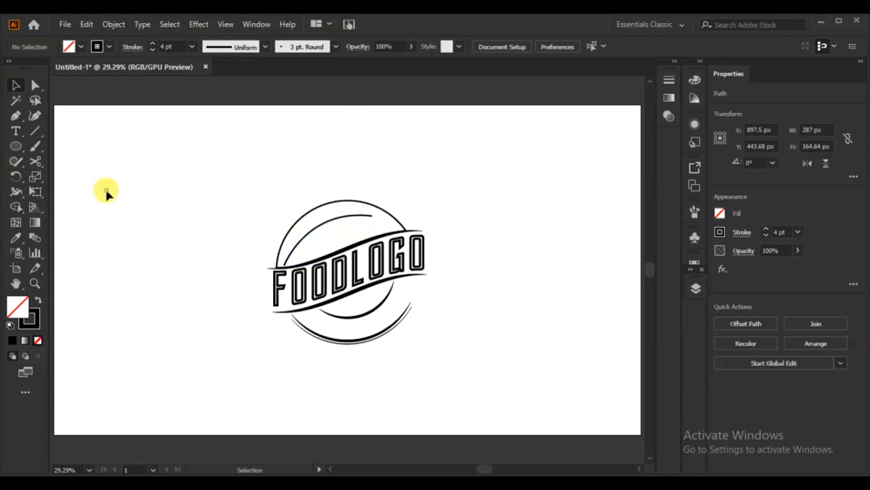
Draw a 117 px circle left of the badge and place an overlapping copy about 79 px to its right
{"action": "left_click_drag", "start_coordinate": [18, 149], "coordinate": [41, 176]}
{"action": "left_click_drag", "start_coordinate": [92, 189], "coordinate": [135, 208]}
{"action": "left_click_drag", "start_coordinate": [135, 205], "coordinate": [134, 208]}
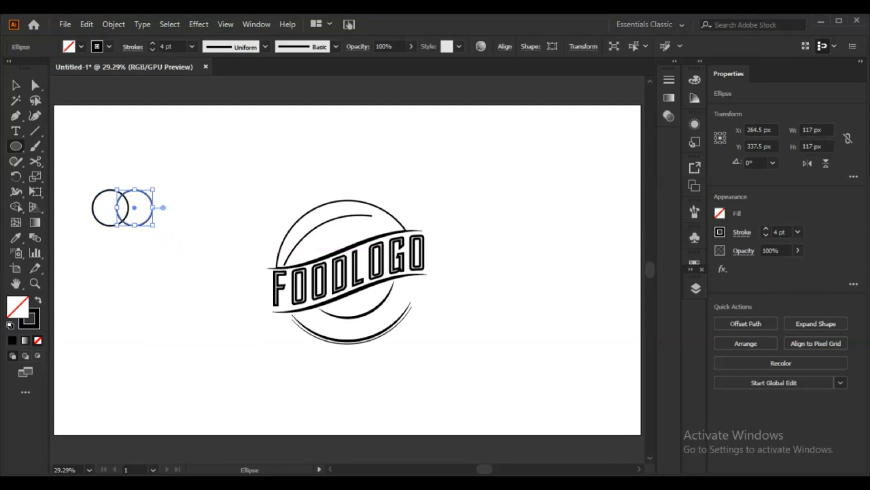
Align the two circles to the vertical center and intersect them into a narrow leaf shape
{"action": "left_click", "coordinate": [14, 83]}
{"action": "left_click_drag", "start_coordinate": [79, 263], "coordinate": [79, 261]}
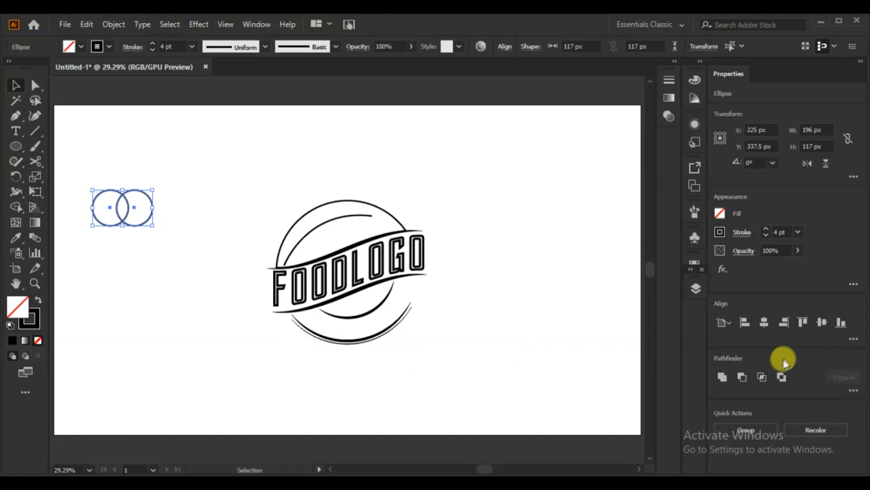
{"action": "left_click", "coordinate": [824, 321]}
{"action": "left_click", "coordinate": [762, 377]}
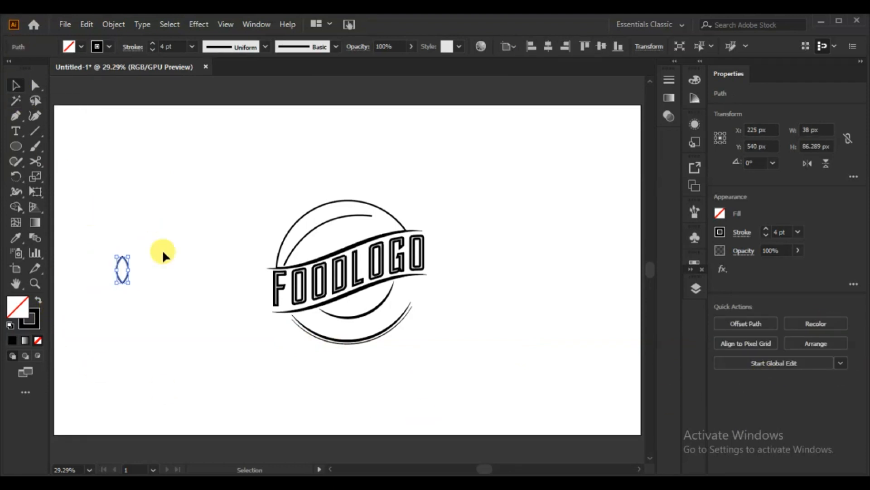
Draw a closed curved sliver over the leaf's lower half with the Pen tool and subtract it to cut a central vein notch
{"action": "left_click", "coordinate": [16, 116]}
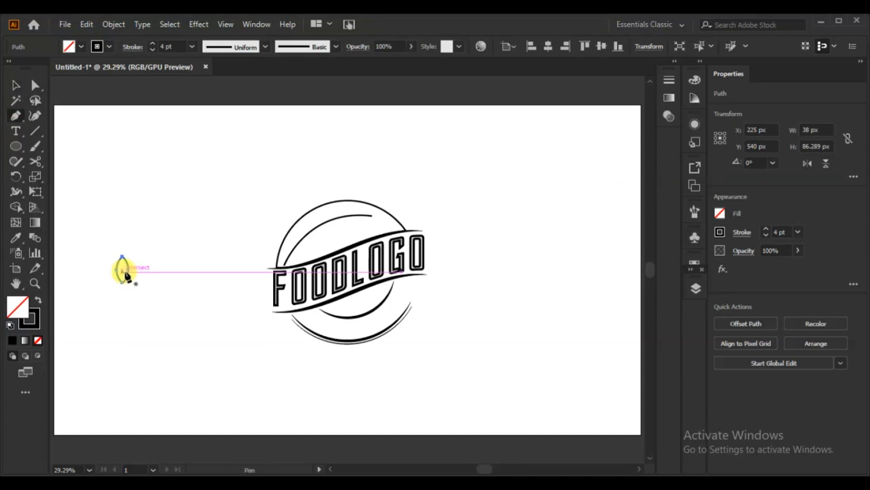
{"action": "left_click", "coordinate": [122, 263]}
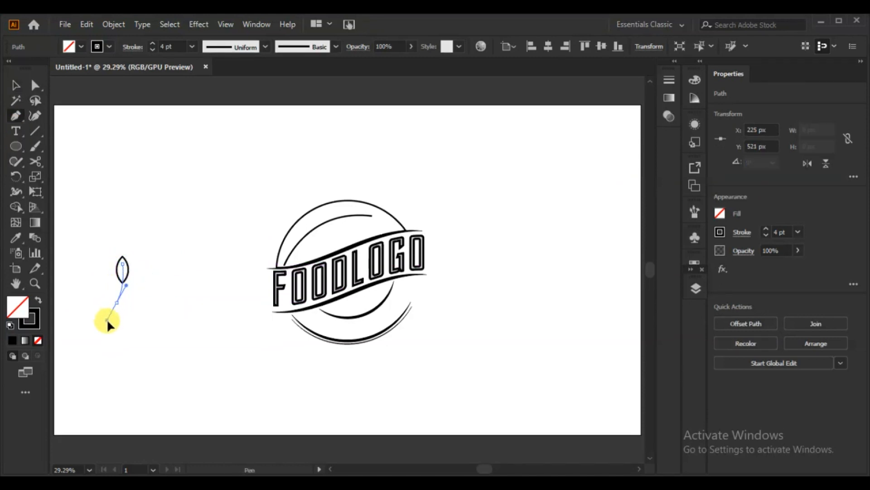
{"action": "left_click_drag", "start_coordinate": [117, 303], "coordinate": [100, 322]}
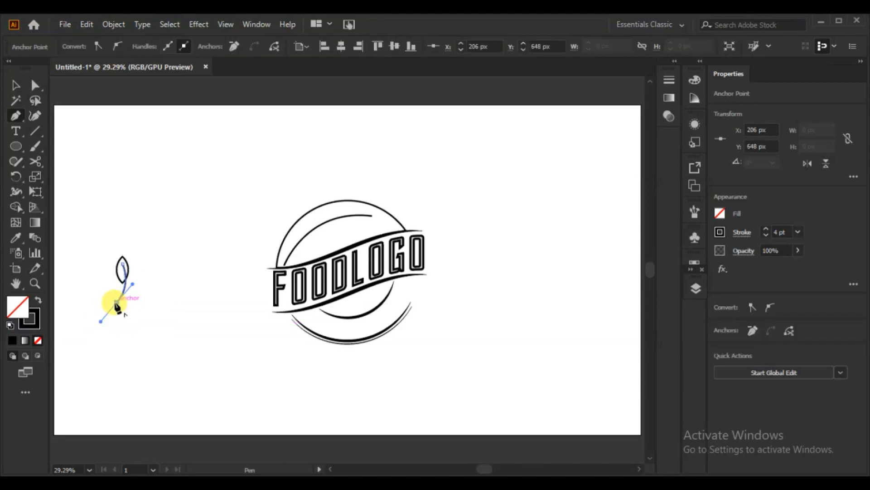
{"action": "left_click", "coordinate": [111, 300]}
{"action": "left_click_drag", "start_coordinate": [122, 264], "coordinate": [103, 331]}
{"action": "left_click", "coordinate": [15, 85]}
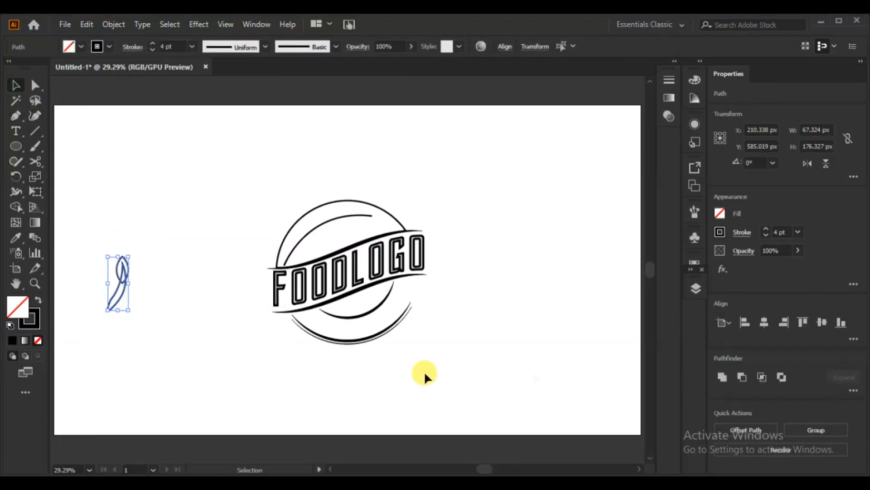
{"action": "left_click", "coordinate": [742, 374]}
{"action": "left_click", "coordinate": [214, 313]}
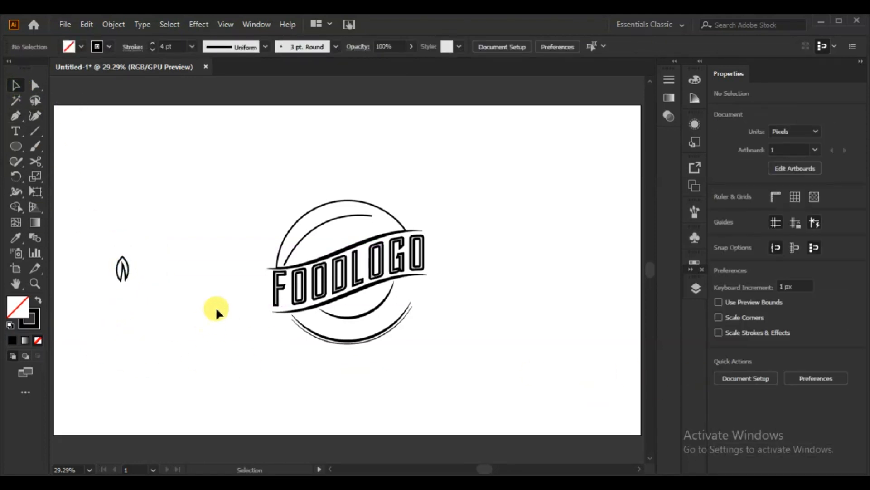
Move the notched leaf about 147 px toward the badge and expand its fill and stroke
{"action": "left_click", "coordinate": [128, 274]}
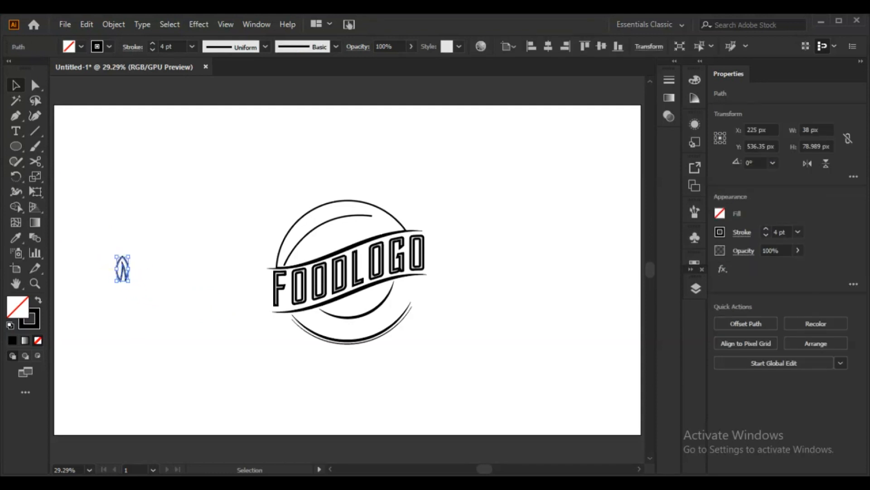
{"action": "left_click_drag", "start_coordinate": [123, 277], "coordinate": [189, 277]}
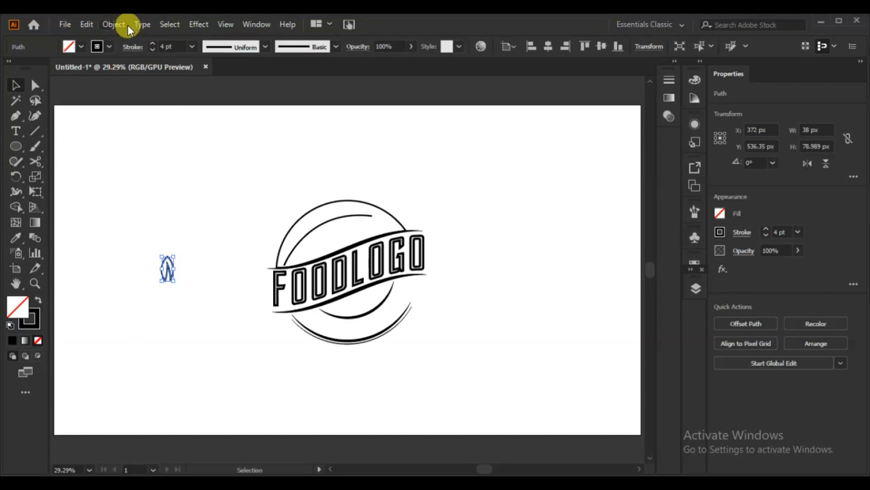
{"action": "left_click", "coordinate": [115, 24]}
{"action": "left_click", "coordinate": [175, 168]}
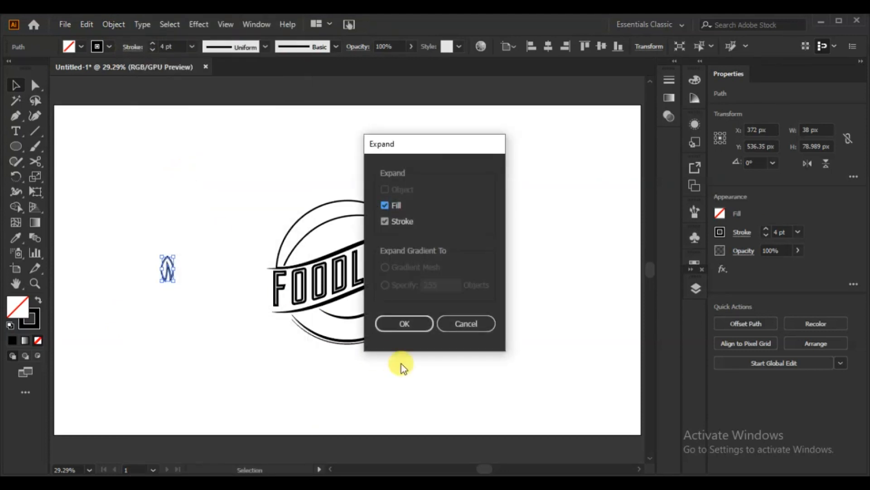
{"action": "left_click", "coordinate": [401, 323]}
{"action": "left_click", "coordinate": [189, 307]}
Tilt the leaf clockwise to about 336.38° and place a copy reflected across the vertical axis about 36 px to its left
{"action": "left_click_drag", "start_coordinate": [178, 249], "coordinate": [194, 261]}
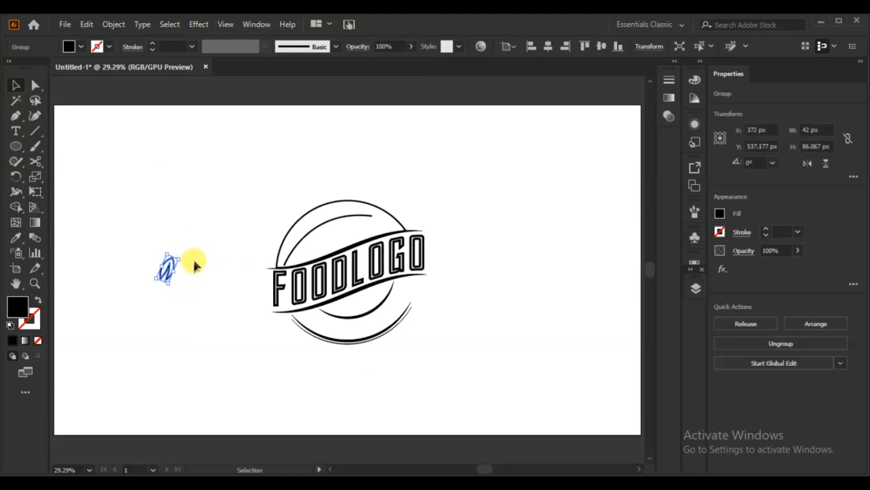
{"action": "right_click", "coordinate": [170, 267]}
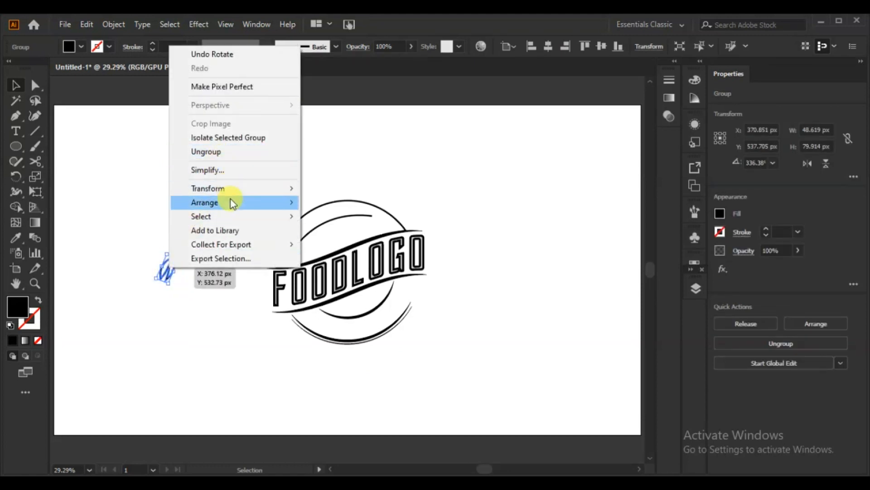
{"action": "mouse_move", "coordinate": [264, 188]}
{"action": "left_click", "coordinate": [365, 232]}
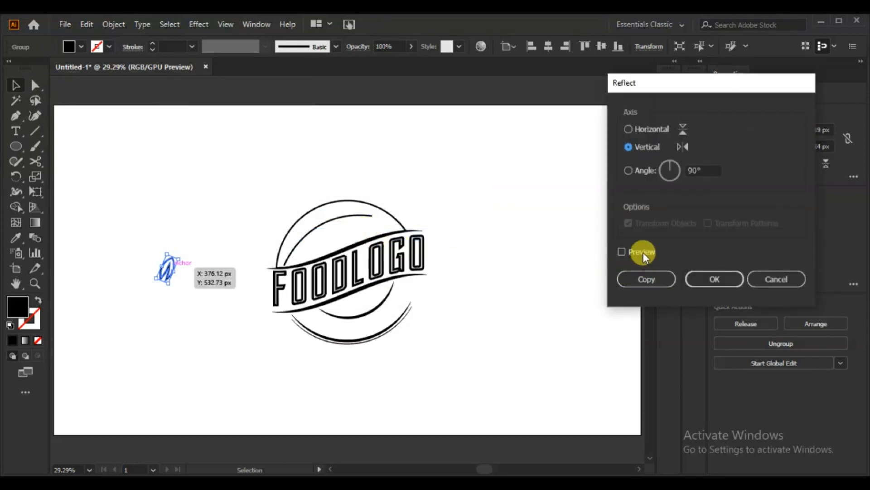
{"action": "left_click", "coordinate": [643, 252]}
{"action": "left_click", "coordinate": [655, 278]}
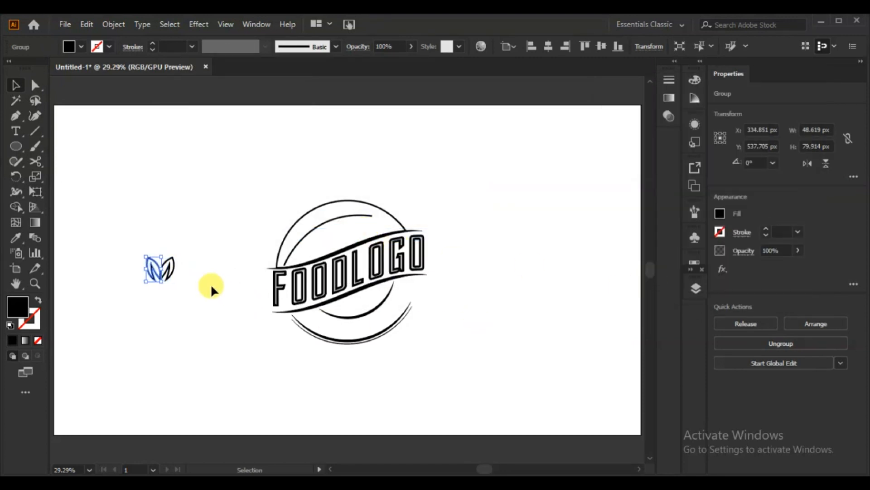
{"action": "left_click", "coordinate": [198, 309]}
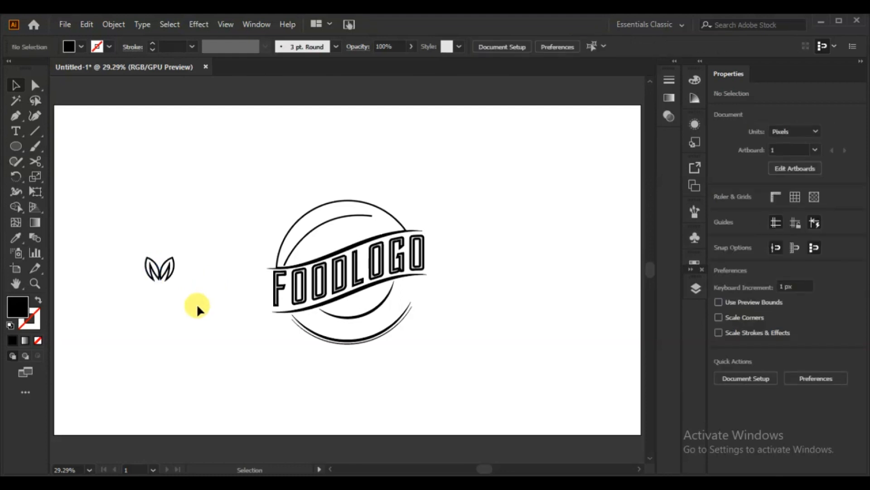
Set a copy of the right leaf aside and group the leaf pair near the artboard's lower-left corner
{"action": "left_click_drag", "start_coordinate": [181, 269], "coordinate": [202, 305]}
{"action": "left_click", "coordinate": [159, 273]}
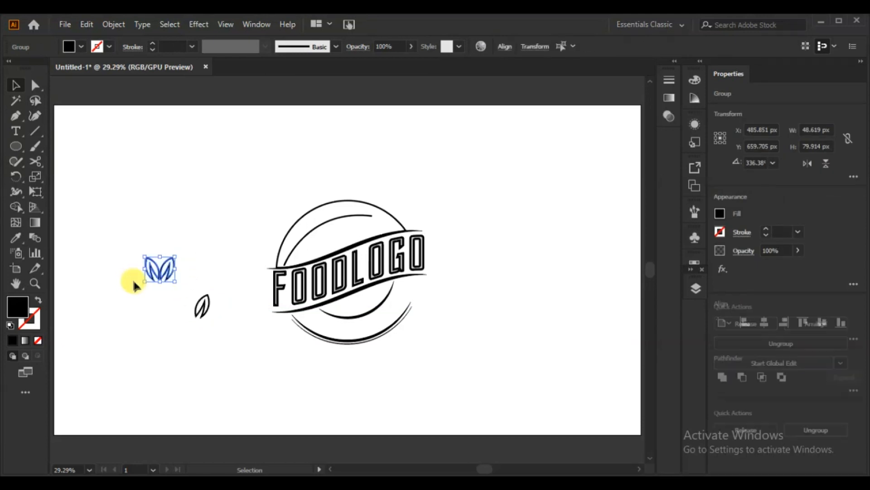
{"action": "left_click_drag", "start_coordinate": [153, 273], "coordinate": [111, 414]}
{"action": "right_click", "coordinate": [117, 417]}
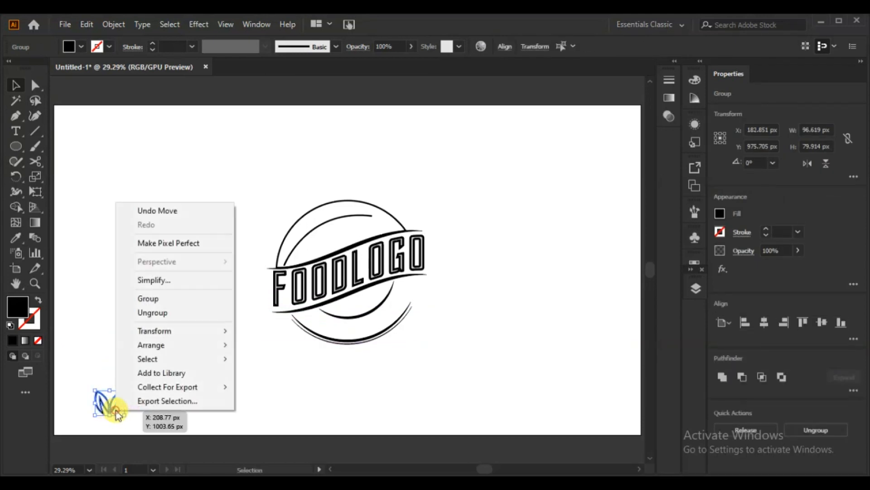
{"action": "left_click", "coordinate": [167, 311]}
{"action": "left_click", "coordinate": [150, 372]}
Copy the leaf pair about 75 px upward and repeat the copy to build a vertical column of nine pairs
{"action": "left_click_drag", "start_coordinate": [121, 401], "coordinate": [109, 383]}
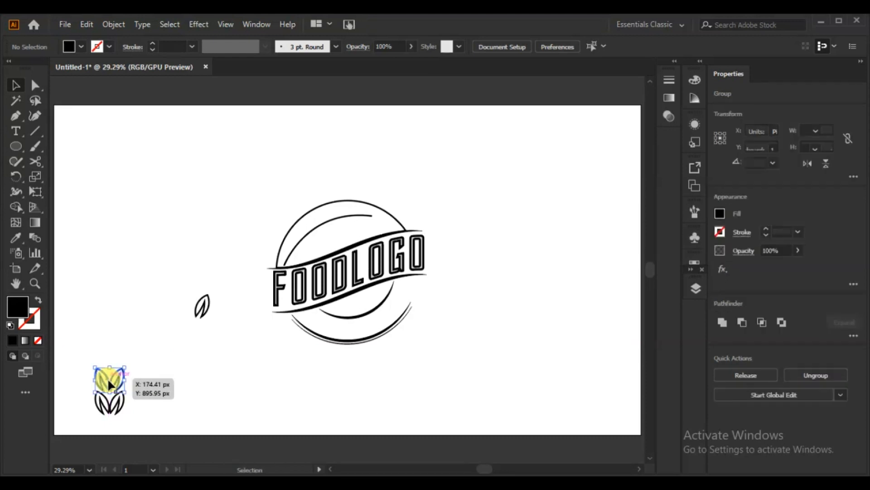
{"action": "key", "text": "ctrl+d"}
{"action": "key", "text": "ctrl+d"}
{"action": "key", "text": "ctrl+d"}
{"action": "key", "text": "ctrl+d"}
{"action": "key", "text": "ctrl+d"}
{"action": "key", "text": "ctrl+d"}
{"action": "key", "text": "ctrl+d"}
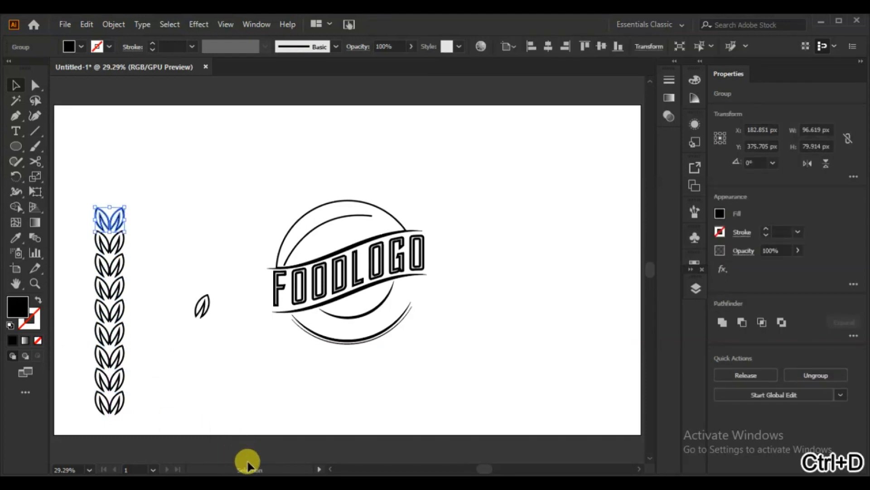
Place the spare leaf centered above the column, rotate it upright and scale it to about 35 by 71 px
{"action": "left_click_drag", "start_coordinate": [204, 317], "coordinate": [117, 209]}
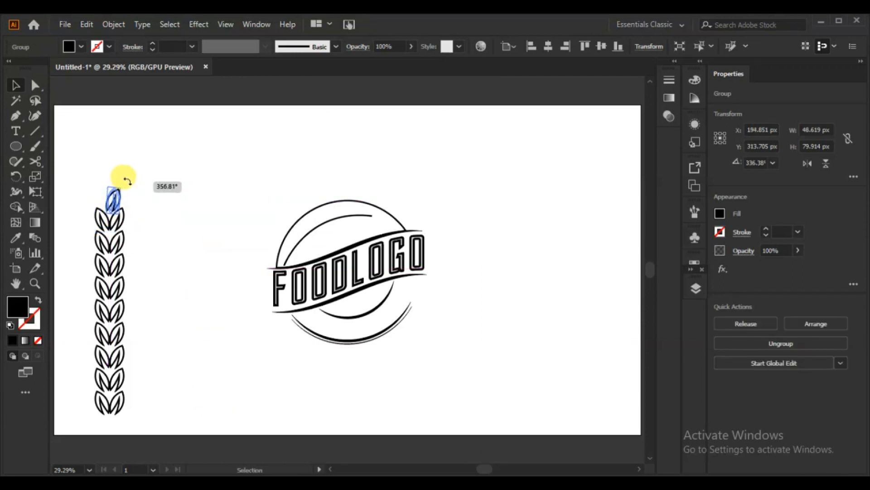
{"action": "left_click_drag", "start_coordinate": [126, 180], "coordinate": [127, 180]}
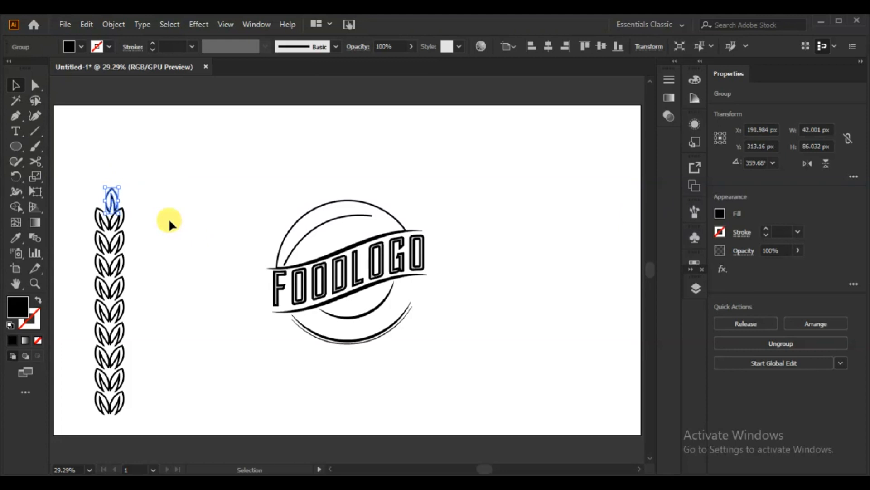
{"action": "left_click_drag", "start_coordinate": [111, 198], "coordinate": [114, 214]}
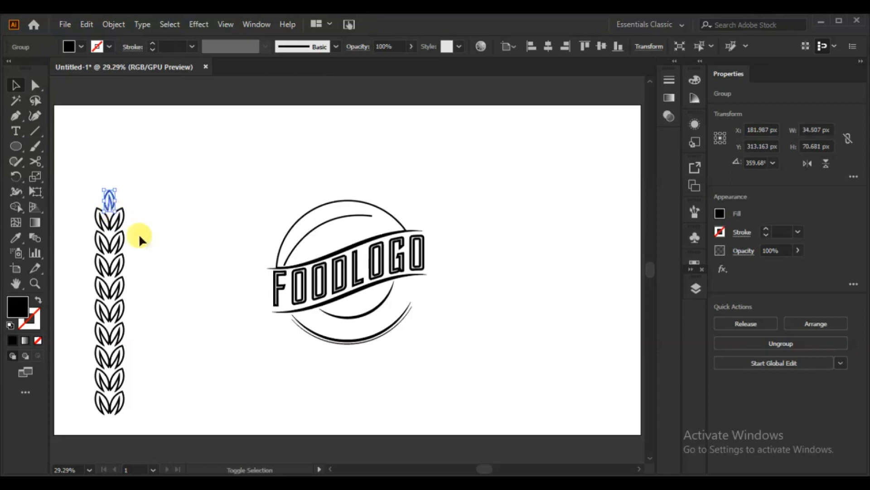
{"action": "left_click", "coordinate": [163, 244]}
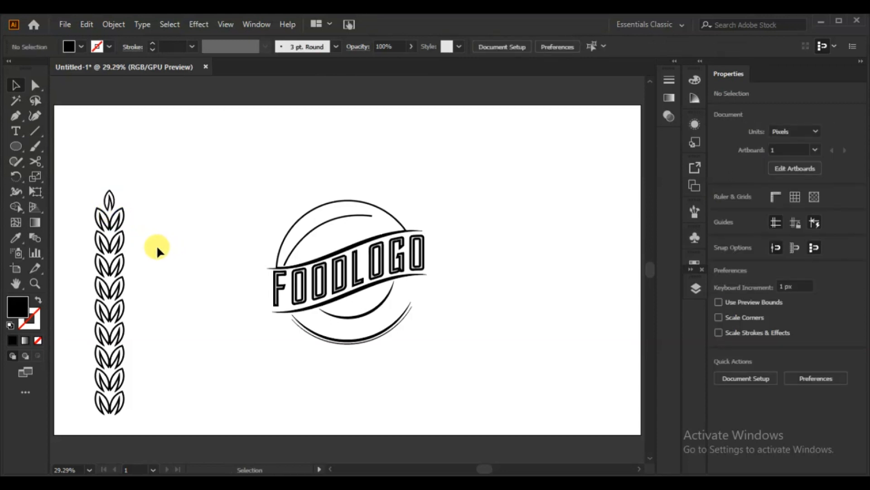
Group the whole leaf branch, rotate it horizontal with its tip to the right, and scale it to about 361 by 47 px
{"action": "left_click_drag", "start_coordinate": [140, 173], "coordinate": [95, 417]}
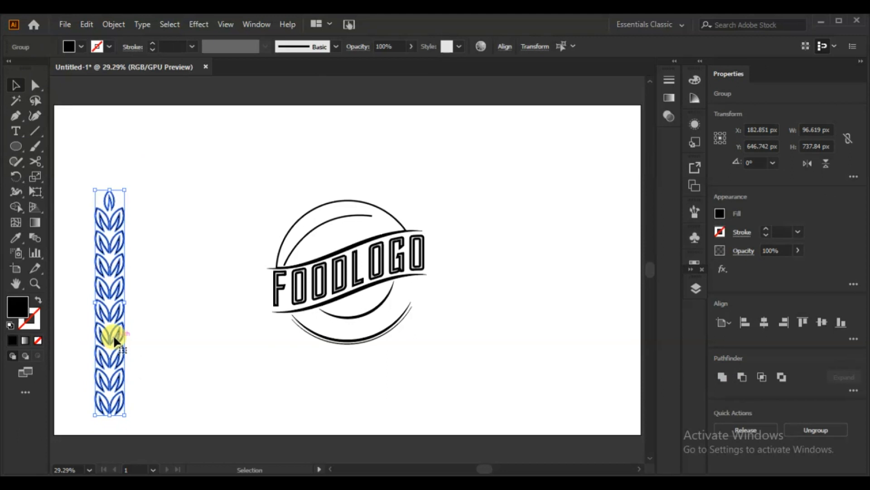
{"action": "right_click", "coordinate": [114, 333]}
{"action": "left_click", "coordinate": [181, 221]}
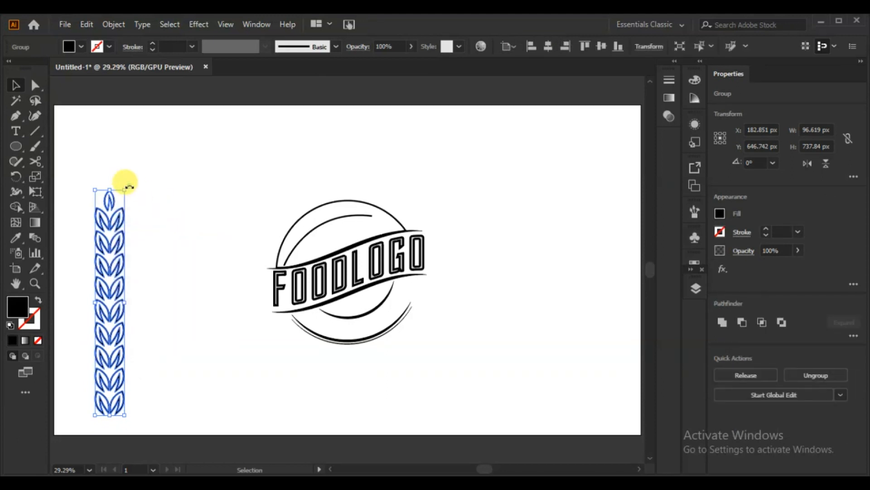
{"action": "left_click_drag", "start_coordinate": [130, 186], "coordinate": [283, 137]}
{"action": "left_click_drag", "start_coordinate": [313, 163], "coordinate": [194, 179]}
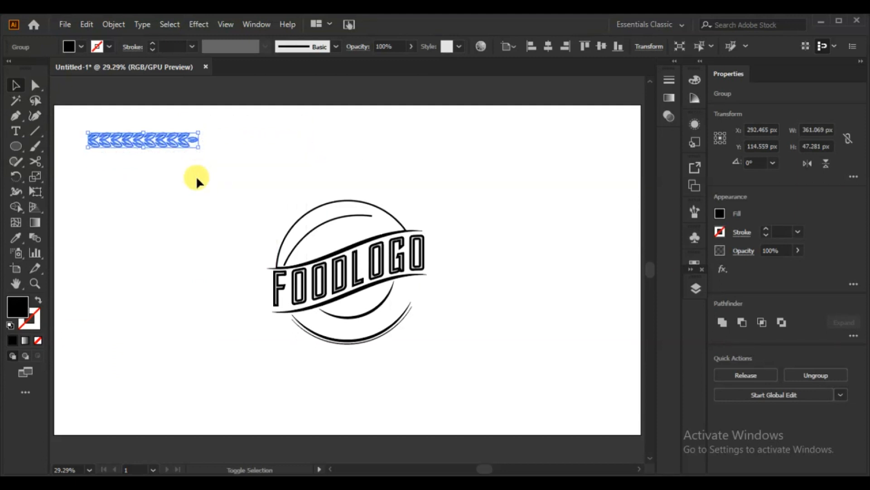
{"action": "left_click", "coordinate": [197, 181]}
Create a new art brush from the horizontal leaf branch
{"action": "mouse_move", "coordinate": [163, 141]}
{"action": "left_mouse_down"}
{"action": "mouse_move", "coordinate": [206, 141]}
{"action": "mouse_move", "coordinate": [177, 143]}
{"action": "mouse_move", "coordinate": [482, 196]}
{"action": "mouse_move", "coordinate": [577, 259]}
{"action": "left_mouse_up"}
{"action": "left_click", "coordinate": [693, 214]}
{"action": "left_click", "coordinate": [403, 284]}
{"action": "left_click", "coordinate": [409, 343]}
{"action": "left_click", "coordinate": [536, 418]}
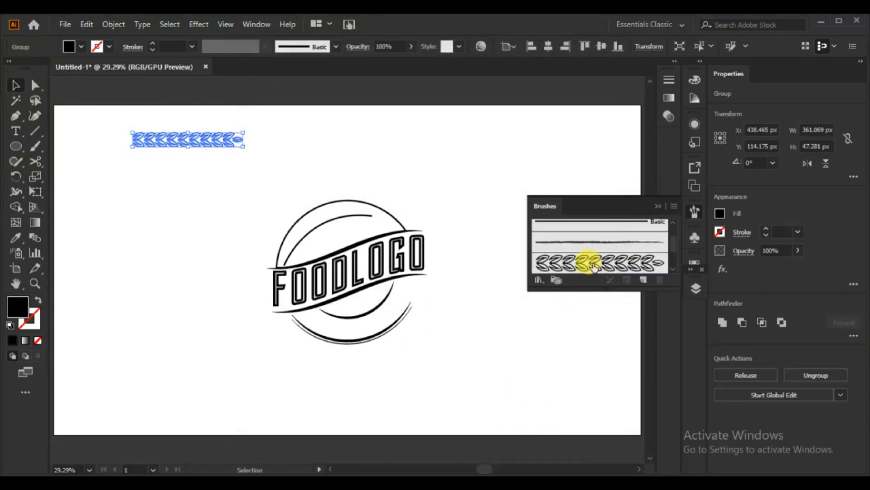
Apply the leaf branch brush to the curved highlight path inside the badge's upper shape
{"action": "left_click", "coordinate": [335, 225]}
{"action": "left_click", "coordinate": [366, 216]}
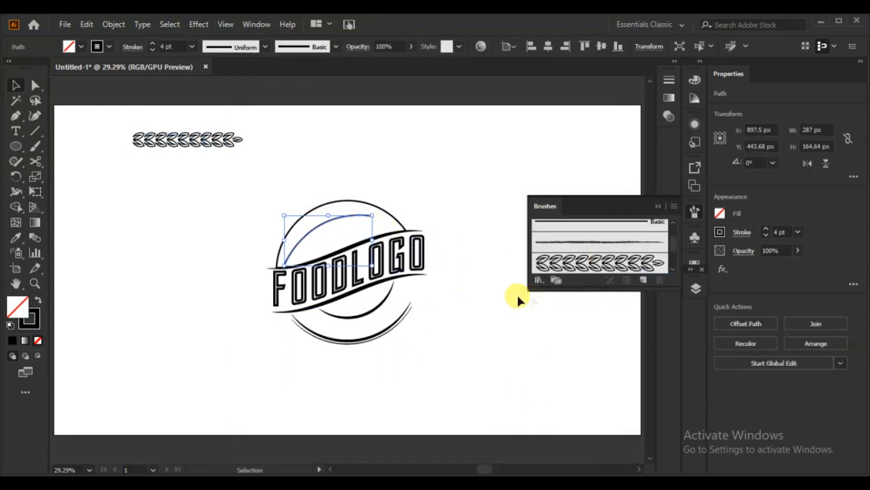
{"action": "left_click", "coordinate": [580, 265]}
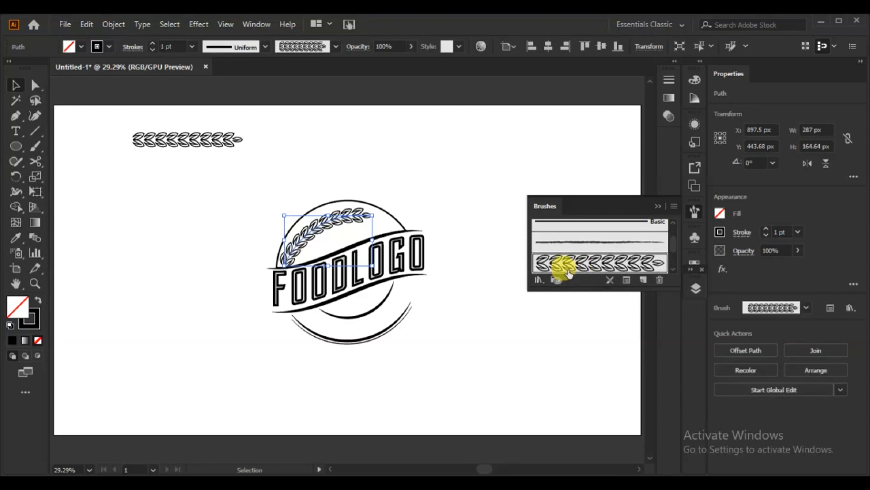
{"action": "left_click", "coordinate": [660, 206]}
Taper the leaf brush stroke toward its right end with the Width tool
{"action": "left_click", "coordinate": [16, 194]}
{"action": "mouse_move", "coordinate": [377, 224]}
{"action": "left_mouse_down"}
{"action": "mouse_move", "coordinate": [389, 228]}
{"action": "mouse_move", "coordinate": [383, 224]}
{"action": "left_mouse_up"}
{"action": "left_click", "coordinate": [14, 84]}
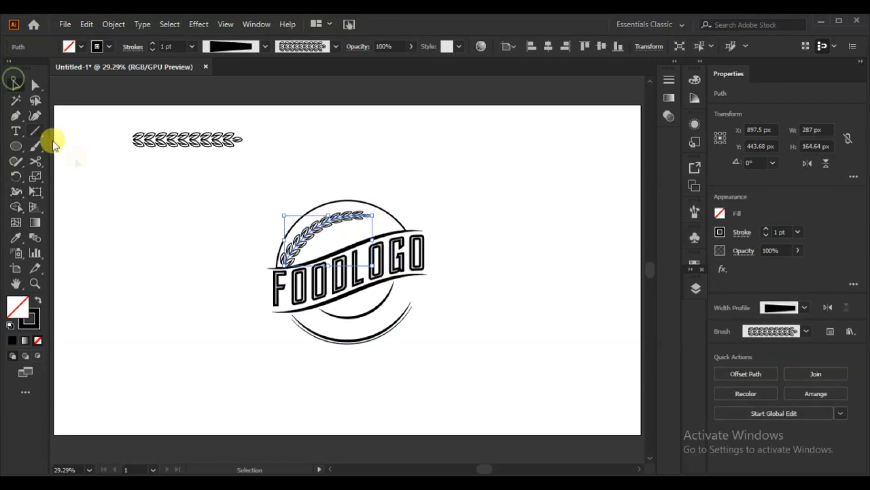
Reshape the leaf branch path by moving its end anchors and handles so it follows the inside of the upper arc
{"action": "key", "text": "ctrl+plus"}
{"action": "key", "text": "ctrl+plus"}
{"action": "key", "text": "ctrl+plus"}
{"action": "key", "text": "ctrl+plus"}
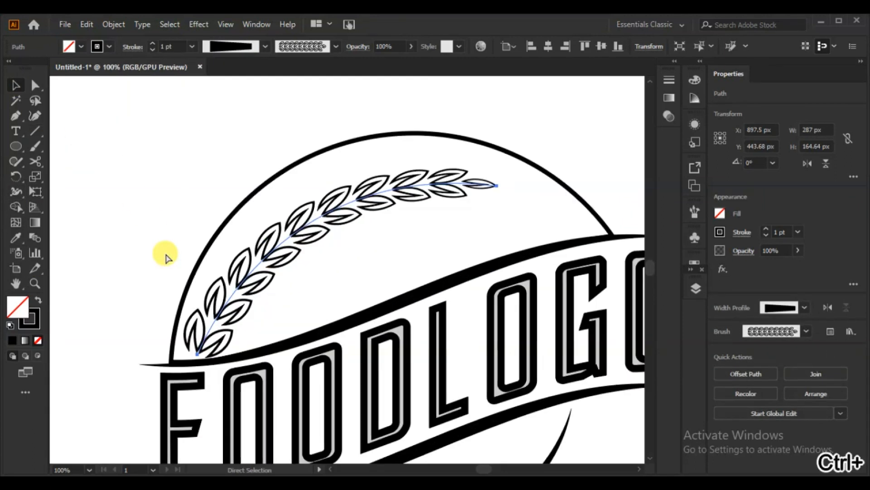
{"action": "left_click", "coordinate": [36, 85]}
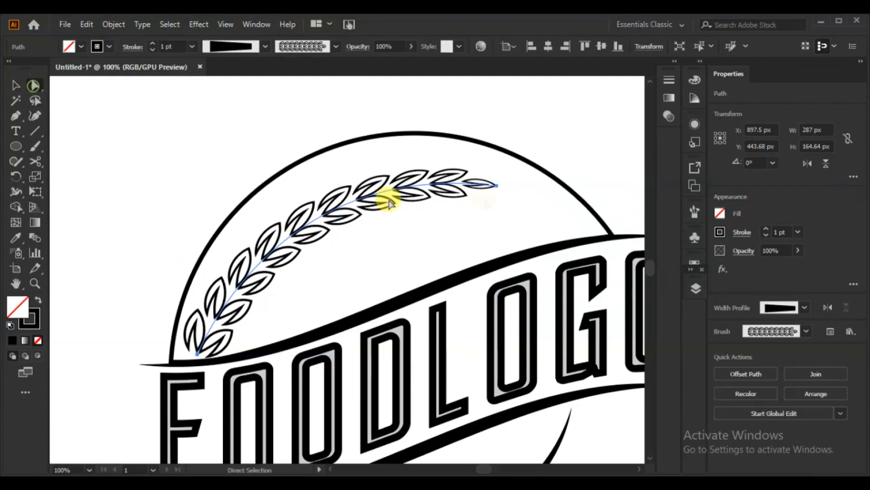
{"action": "left_click", "coordinate": [497, 184]}
{"action": "left_click_drag", "start_coordinate": [272, 160], "coordinate": [231, 129]}
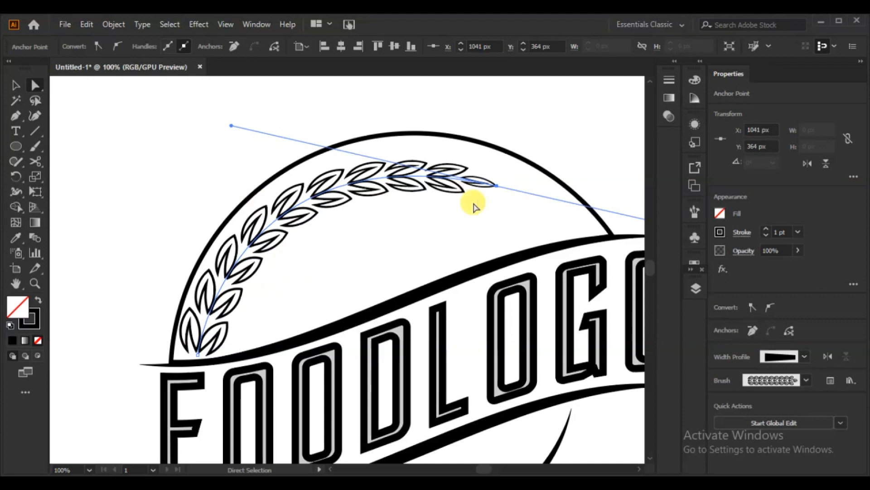
{"action": "left_click_drag", "start_coordinate": [498, 186], "coordinate": [513, 171]}
{"action": "left_click_drag", "start_coordinate": [193, 359], "coordinate": [201, 354]}
{"action": "left_click_drag", "start_coordinate": [251, 113], "coordinate": [240, 100]}
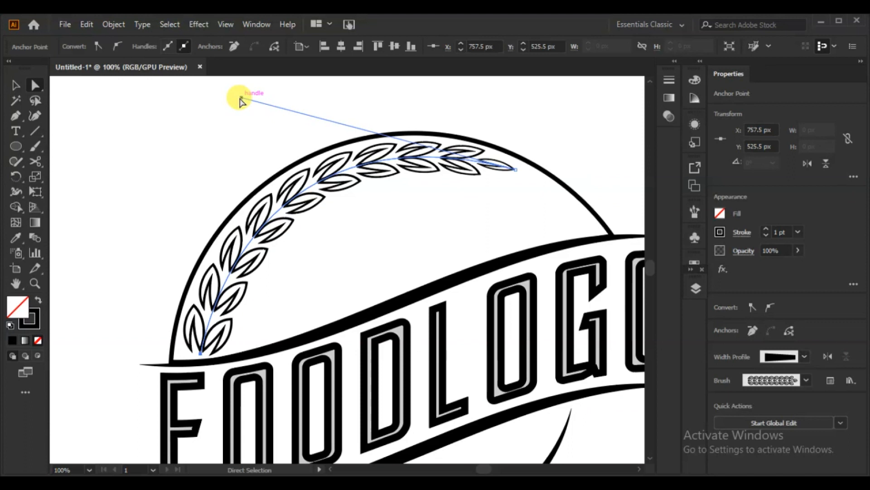
{"action": "left_click", "coordinate": [13, 87]}
{"action": "left_click", "coordinate": [93, 142]}
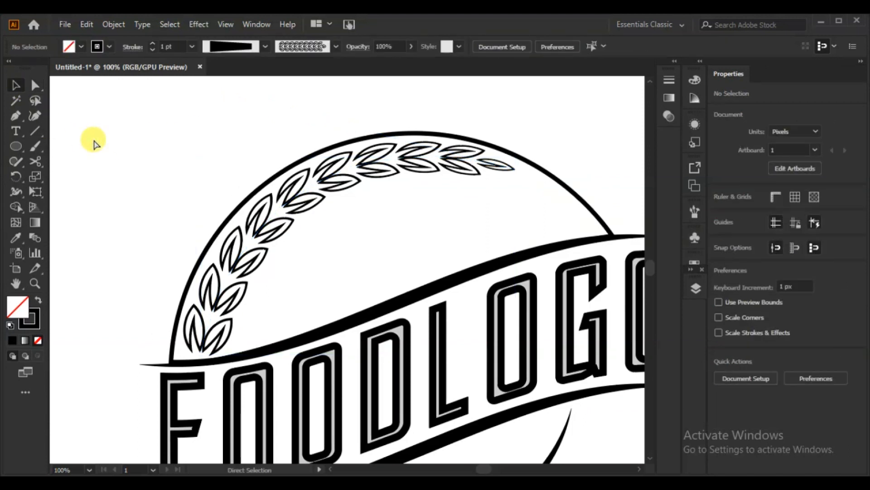
Delete the original horizontal leaf branch artwork above the badge
{"action": "key", "text": "ctrl+0"}
{"action": "left_click", "coordinate": [148, 143]}
{"action": "key", "text": "Delete"}
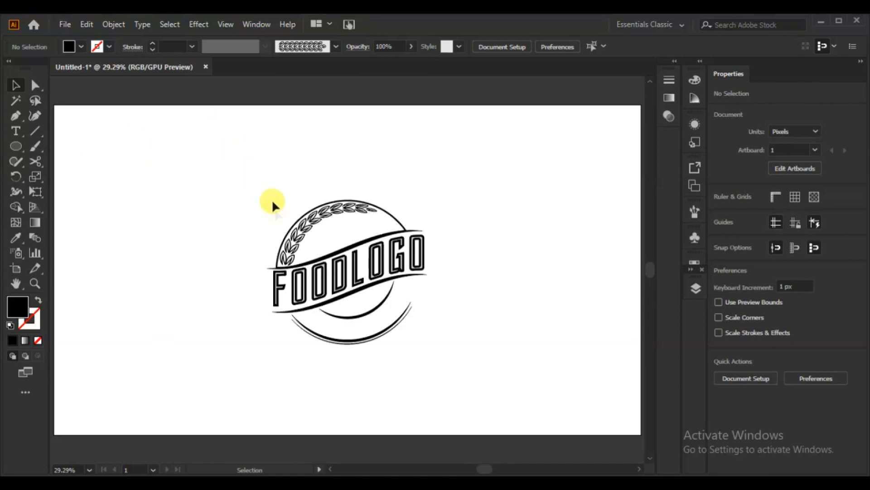
Draw a filled rectangle about 104 by 165 px to the left of the badge
{"action": "left_click_drag", "start_coordinate": [22, 148], "coordinate": [48, 146]}
{"action": "left_click_drag", "start_coordinate": [120, 186], "coordinate": [153, 236]}
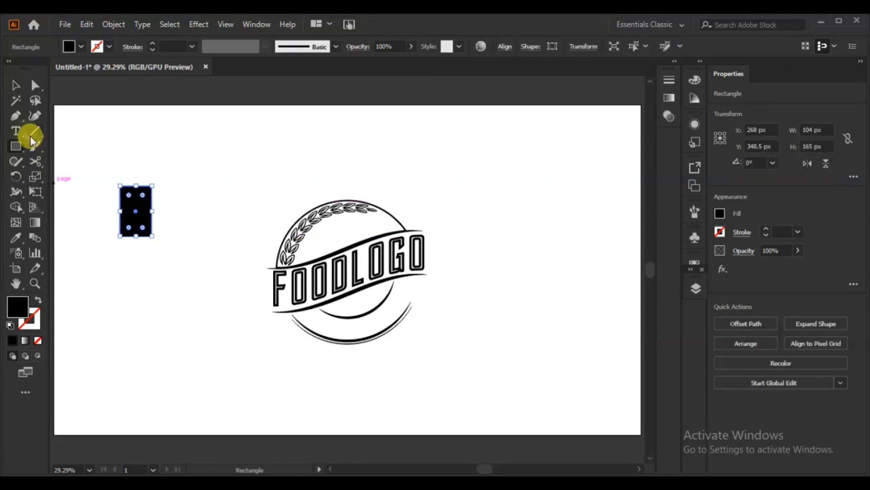
Draw a narrow vertical rectangle about 19 by 188 px and duplicate it into a row of four evenly spaced fork tines
{"action": "left_click_drag", "start_coordinate": [18, 143], "coordinate": [43, 146]}
{"action": "left_click_drag", "start_coordinate": [180, 166], "coordinate": [173, 222]}
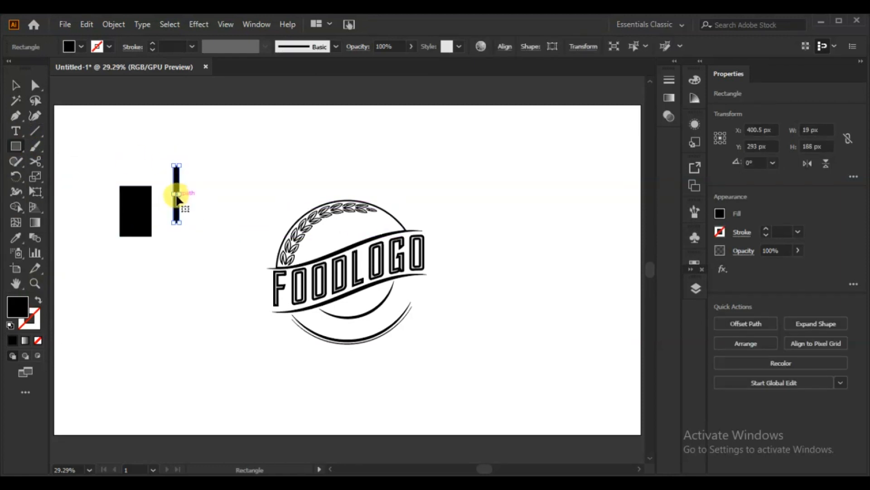
{"action": "left_click_drag", "start_coordinate": [185, 192], "coordinate": [186, 190]}
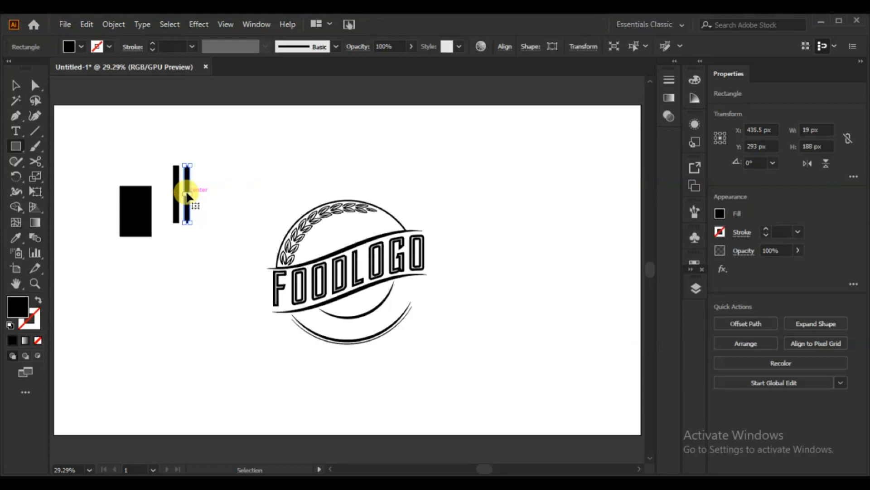
{"action": "key", "text": "ctrl+d"}
{"action": "key", "text": "ctrl+d"}
Fit the wide rectangle over the tines' lower ends at about 124 by 109 px and unite all the shapes into a fork head
{"action": "left_click", "coordinate": [15, 85]}
{"action": "left_click_drag", "start_coordinate": [140, 207], "coordinate": [192, 234]}
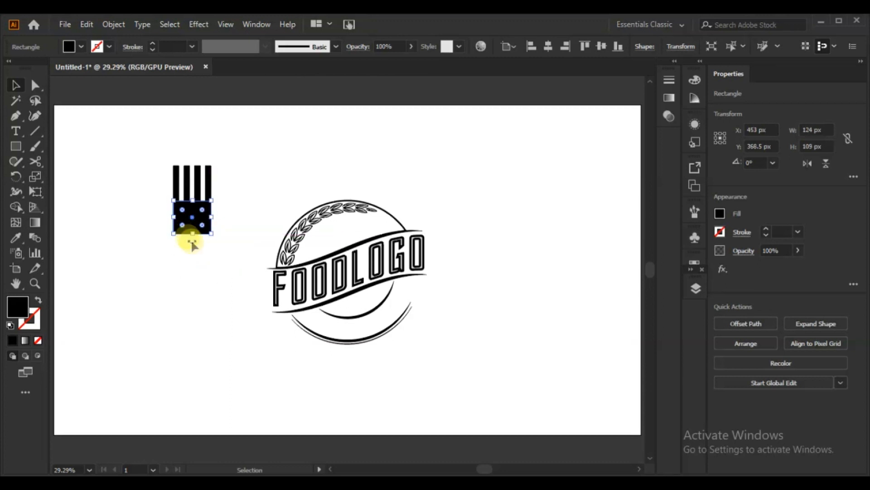
{"action": "left_click_drag", "start_coordinate": [233, 165], "coordinate": [142, 254]}
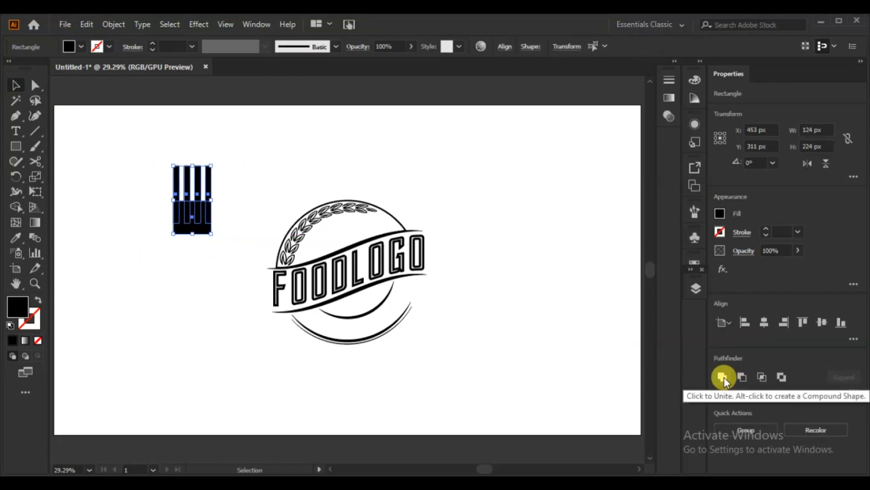
{"action": "left_click", "coordinate": [723, 375]}
Round the corners of the fork head, including the tine tips, the gaps between them and the lower edge
{"action": "left_click", "coordinate": [186, 333]}
{"action": "left_click", "coordinate": [35, 86]}
{"action": "left_click_drag", "start_coordinate": [231, 152], "coordinate": [183, 181]}
{"action": "left_click", "coordinate": [165, 199]}
{"action": "left_click", "coordinate": [246, 204]}
{"action": "left_click_drag", "start_coordinate": [227, 212], "coordinate": [149, 245]}
{"action": "left_click_drag", "start_coordinate": [183, 223], "coordinate": [205, 160]}
{"action": "left_click", "coordinate": [142, 247]}
{"action": "left_click_drag", "start_coordinate": [228, 220], "coordinate": [109, 258]}
Draw a rectangle across the lower end of the fork head and subtract it from the head
{"action": "left_click", "coordinate": [16, 146]}
{"action": "left_click_drag", "start_coordinate": [140, 219], "coordinate": [226, 259]}
{"action": "key", "text": "v"}
{"action": "left_click", "coordinate": [194, 179], "text": "shift"}
{"action": "left_click", "coordinate": [742, 377]}
{"action": "left_click", "coordinate": [549, 356]}
Add a long rectangular handle below the fork head and centre the two shapes horizontally
{"action": "left_click", "coordinate": [35, 85]}
{"action": "mouse_move", "coordinate": [161, 236]}
{"action": "left_mouse_down"}
{"action": "mouse_move", "coordinate": [222, 212]}
{"action": "mouse_move", "coordinate": [192, 200]}
{"action": "mouse_move", "coordinate": [203, 326]}
{"action": "left_mouse_up"}
{"action": "left_click", "coordinate": [169, 278]}
{"action": "left_click", "coordinate": [15, 146]}
{"action": "left_click_drag", "start_coordinate": [197, 269], "coordinate": [193, 267]}
{"action": "key", "text": "v"}
{"action": "left_click", "coordinate": [206, 203], "text": "shift"}
{"action": "left_click", "coordinate": [760, 323]}
{"action": "left_click_drag", "start_coordinate": [357, 198], "coordinate": [194, 183]}
{"action": "left_click", "coordinate": [144, 337]}
Shape the fork handle by adjusting its end anchors, and unite it with the fork head
{"action": "left_click", "coordinate": [37, 86]}
{"action": "left_click_drag", "start_coordinate": [189, 310], "coordinate": [176, 309]}
{"action": "left_click", "coordinate": [193, 338]}
{"action": "left_click_drag", "start_coordinate": [234, 170], "coordinate": [127, 351]}
{"action": "left_click", "coordinate": [16, 85]}
{"action": "left_click_drag", "start_coordinate": [263, 160], "coordinate": [101, 361]}
{"action": "left_click", "coordinate": [721, 376]}
Smooth the corners where the fork head meets the handle into flowing curves
{"action": "left_click", "coordinate": [140, 306]}
{"action": "left_click", "coordinate": [32, 87]}
{"action": "left_click_drag", "start_coordinate": [208, 198], "coordinate": [164, 218]}
{"action": "left_click_drag", "start_coordinate": [193, 208], "coordinate": [227, 239]}
{"action": "left_click", "coordinate": [220, 306]}
{"action": "left_click", "coordinate": [180, 300]}
{"action": "left_click", "coordinate": [141, 297]}
Place a second copy of the fork beside the first and draw an upright ellipse over the copy's tines as a spoon bowl
{"action": "left_click_drag", "start_coordinate": [186, 288], "coordinate": [121, 288]}
{"action": "left_click", "coordinate": [160, 296]}
{"action": "left_click", "coordinate": [15, 147]}
{"action": "left_click", "coordinate": [75, 176]}
{"action": "left_click_drag", "start_coordinate": [149, 152], "coordinate": [191, 207]}
{"action": "left_click", "coordinate": [16, 85]}
{"action": "left_click", "coordinate": [89, 220]}
{"action": "mouse_move", "coordinate": [120, 243]}
{"action": "left_mouse_down"}
{"action": "mouse_move", "coordinate": [169, 236]}
{"action": "mouse_move", "coordinate": [126, 245]}
{"action": "left_mouse_up"}
Merge the ellipse with the copied fork's handle using Shape Builder and delete the leftover tine pieces to form a spoon
{"action": "left_click_drag", "start_coordinate": [216, 142], "coordinate": [93, 342]}
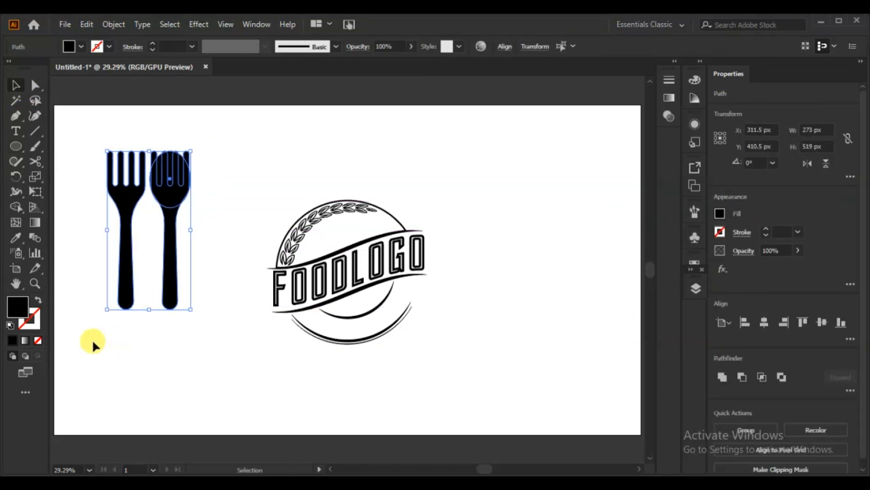
{"action": "key", "text": "ctrl+plus"}
{"action": "key", "text": "ctrl+plus"}
{"action": "key", "text": "ctrl+plus"}
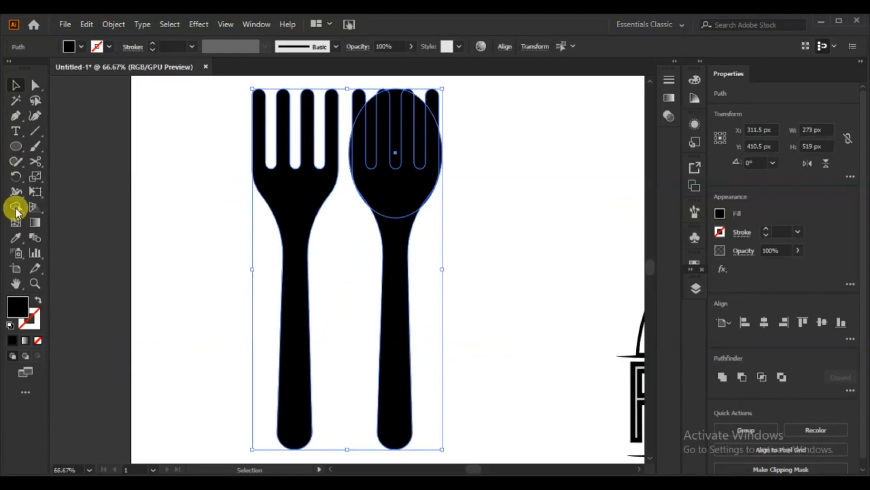
{"action": "left_click", "coordinate": [16, 207]}
{"action": "left_click_drag", "start_coordinate": [436, 150], "coordinate": [208, 247]}
{"action": "left_click", "coordinate": [16, 85]}
{"action": "left_click", "coordinate": [178, 208]}
{"action": "left_click_drag", "start_coordinate": [460, 86], "coordinate": [348, 154]}
{"action": "key", "text": "Delete"}
Smooth the junction between the spoon's bowl and its handle
{"action": "left_click", "coordinate": [35, 85]}
{"action": "left_click_drag", "start_coordinate": [238, 191], "coordinate": [97, 300]}
{"action": "left_click", "coordinate": [277, 279]}
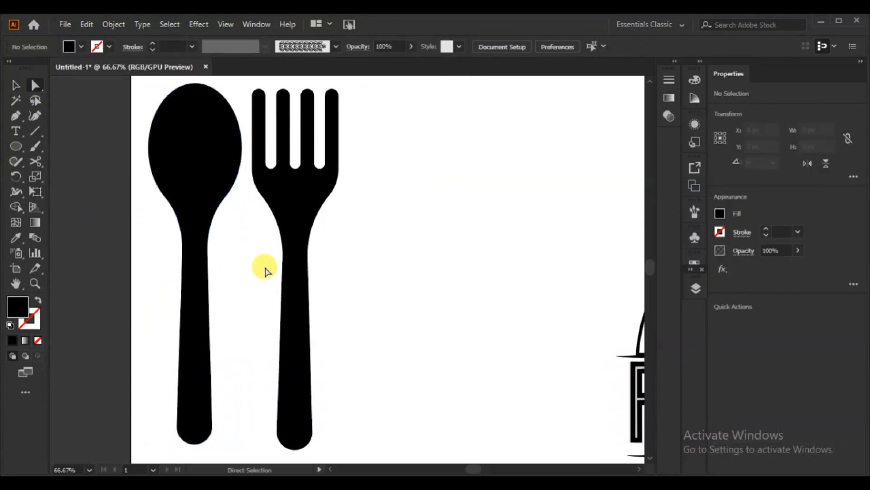
Rotate the spoon and fork and overlap them so that they cross diagonally
{"action": "key", "text": "ctrl+0"}
{"action": "left_click_drag", "start_coordinate": [146, 259], "coordinate": [161, 267]}
{"action": "left_click_drag", "start_coordinate": [87, 188], "coordinate": [137, 259]}
{"action": "left_click", "coordinate": [18, 87]}
{"action": "left_click_drag", "start_coordinate": [203, 324], "coordinate": [126, 387]}
{"action": "left_click_drag", "start_coordinate": [206, 379], "coordinate": [213, 285]}
{"action": "left_click", "coordinate": [158, 308]}
{"action": "left_click_drag", "start_coordinate": [153, 313], "coordinate": [187, 313]}
Place the crossed spoon and fork above the FOODLOGO banner, inside the leaf branch, at about 135 by 109 px
{"action": "left_click_drag", "start_coordinate": [175, 277], "coordinate": [317, 198]}
{"action": "left_click", "coordinate": [455, 191]}
{"action": "left_click", "coordinate": [324, 232]}
{"action": "left_click", "coordinate": [502, 265]}
{"action": "left_click_drag", "start_coordinate": [336, 230], "coordinate": [344, 231]}
{"action": "left_click", "coordinate": [345, 232], "text": "shift"}
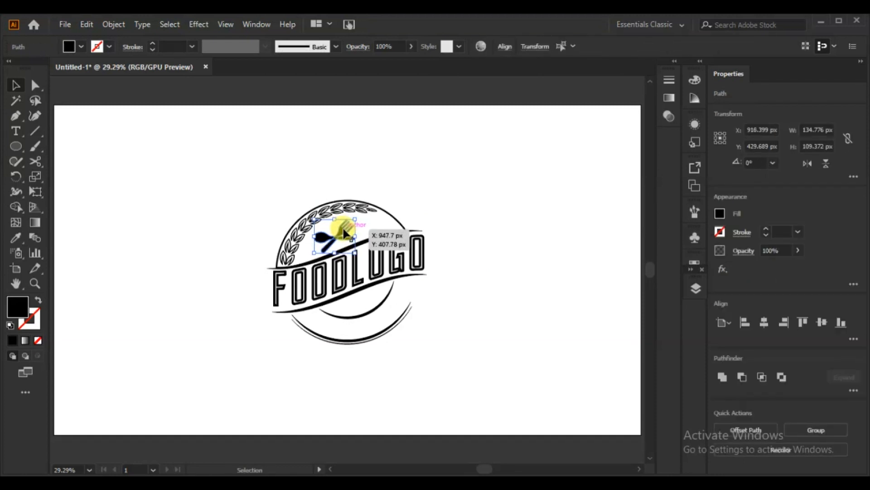
{"action": "left_click_drag", "start_coordinate": [344, 233], "coordinate": [345, 234]}
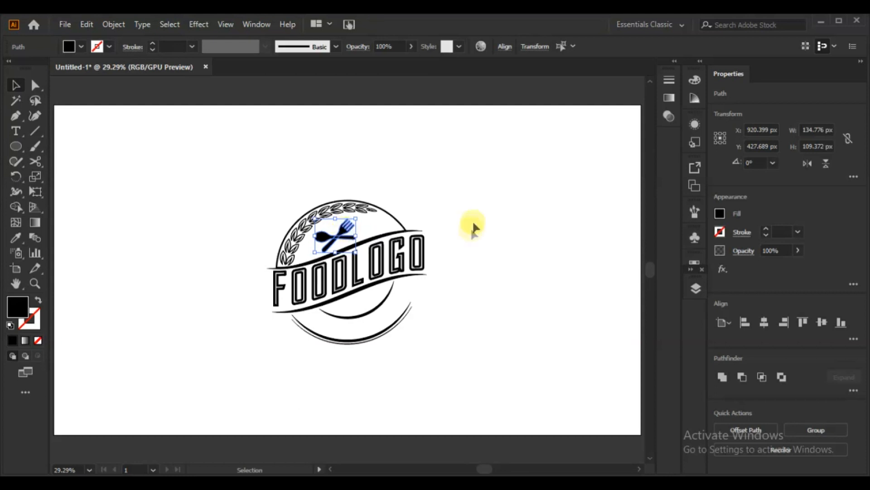
{"action": "left_click", "coordinate": [498, 196]}
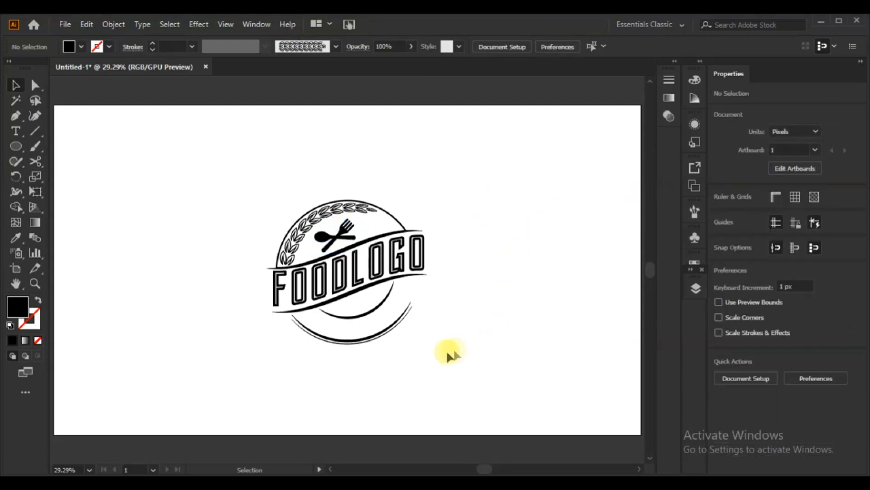
{"action": "left_click", "coordinate": [16, 146]}
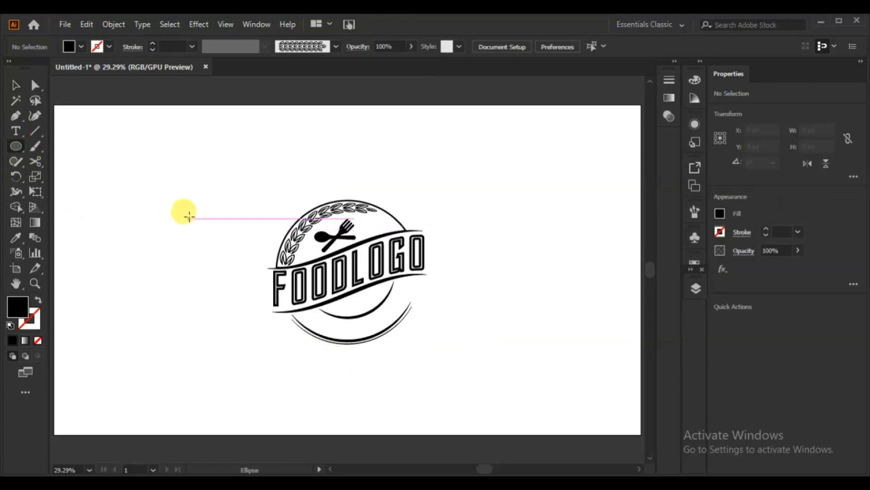
{"action": "left_click", "coordinate": [186, 211]}
{"action": "left_click", "coordinate": [401, 272]}
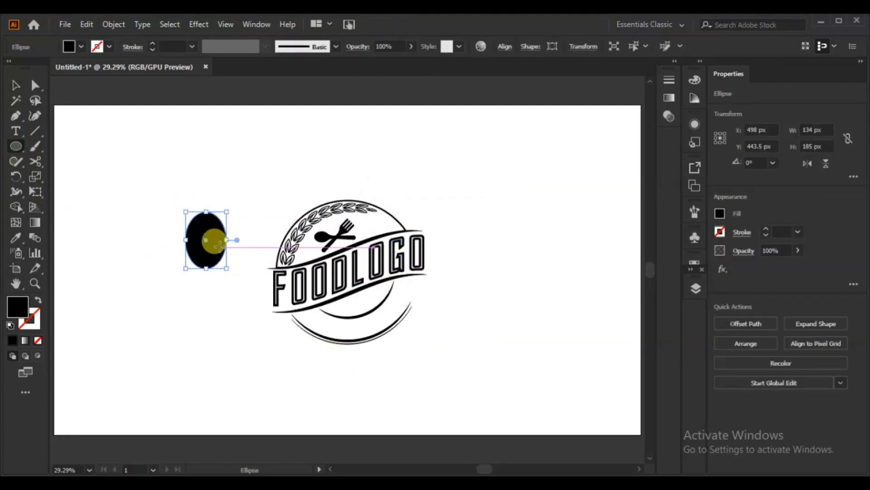
{"action": "key", "text": "ctrl+z"}
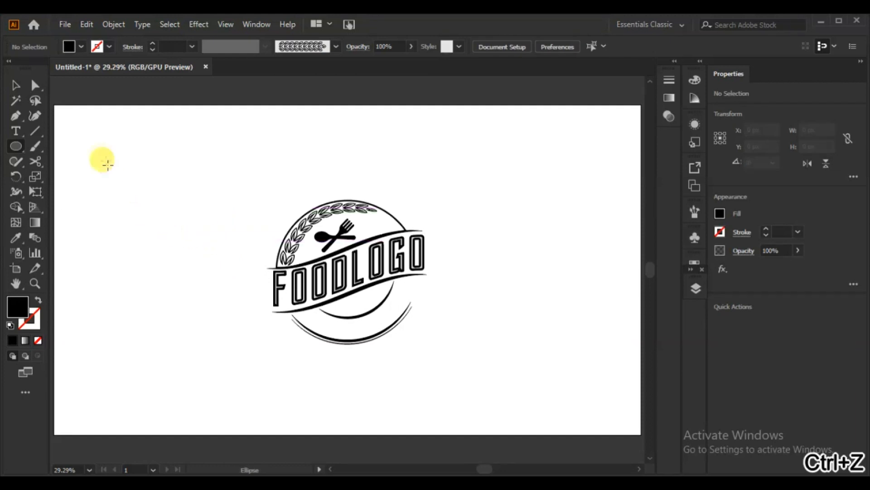
Draw a circle about 408 px in diameter beside the badge with no fill and a 1 pt black stroke
{"action": "left_click_drag", "start_coordinate": [16, 146], "coordinate": [76, 177]}
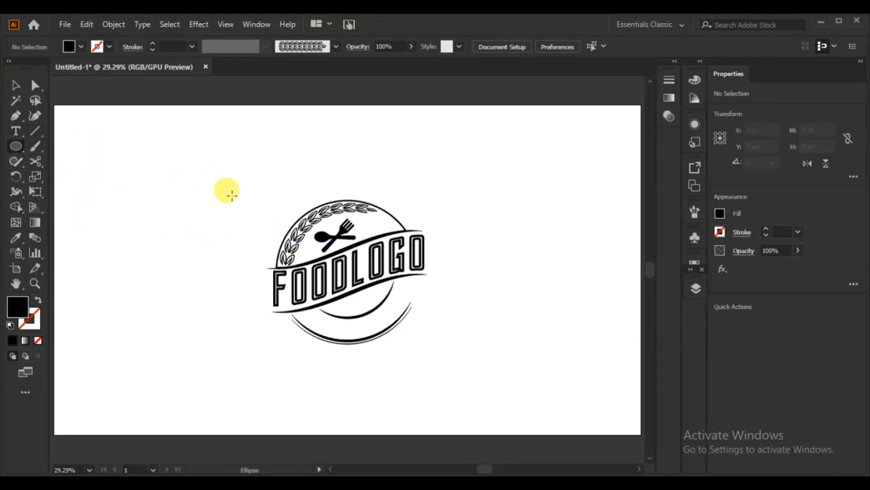
{"action": "left_click_drag", "start_coordinate": [204, 210], "coordinate": [266, 272]}
{"action": "left_click", "coordinate": [38, 299]}
{"action": "left_click_drag", "start_coordinate": [204, 211], "coordinate": [194, 190]}
Add the text "tagline here" along the circle with the Type on a Path tool
{"action": "left_click", "coordinate": [15, 132]}
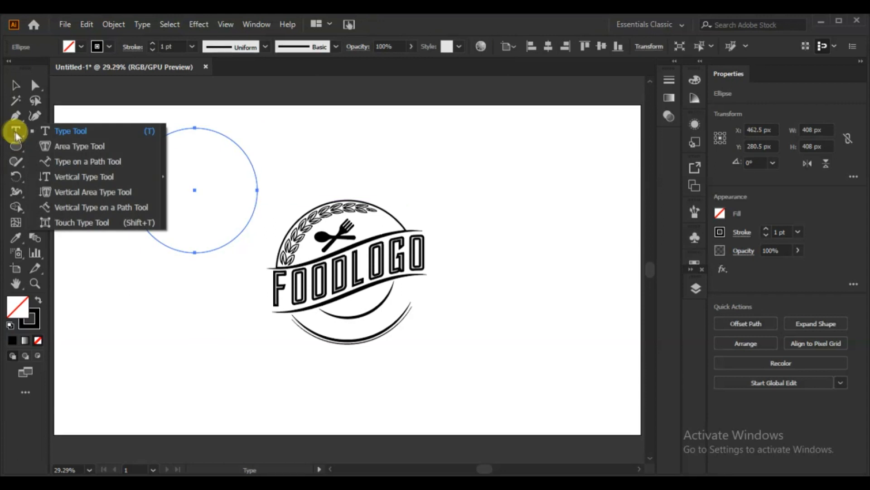
{"action": "left_click", "coordinate": [45, 162]}
{"action": "left_click", "coordinate": [145, 229]}
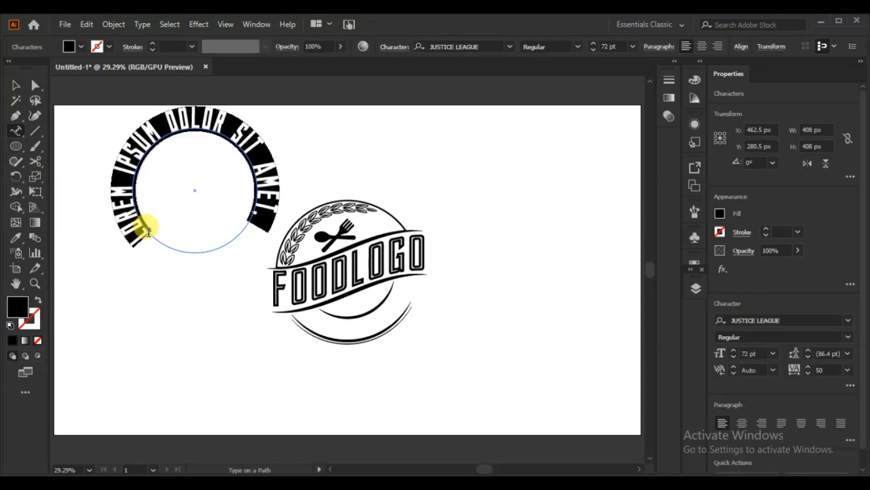
{"action": "type", "text": "TAGLINE HERE"}
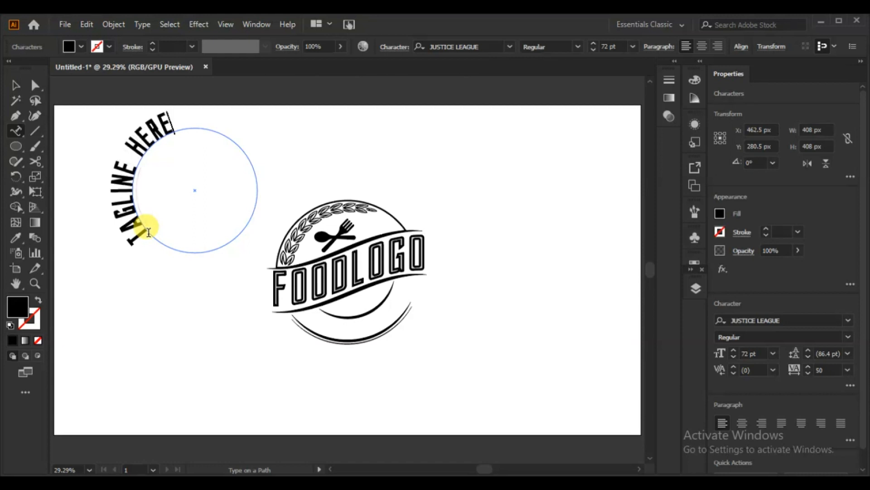
{"action": "left_click", "coordinate": [14, 86]}
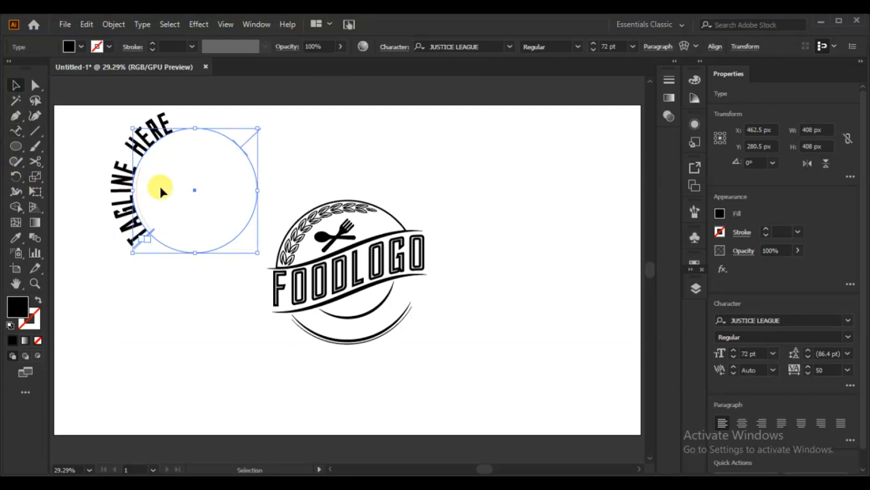
Flip the tagline to the inside of the circle's lower half and set its path alignment to Center
{"action": "left_click_drag", "start_coordinate": [251, 136], "coordinate": [243, 154]}
{"action": "left_click", "coordinate": [196, 26]}
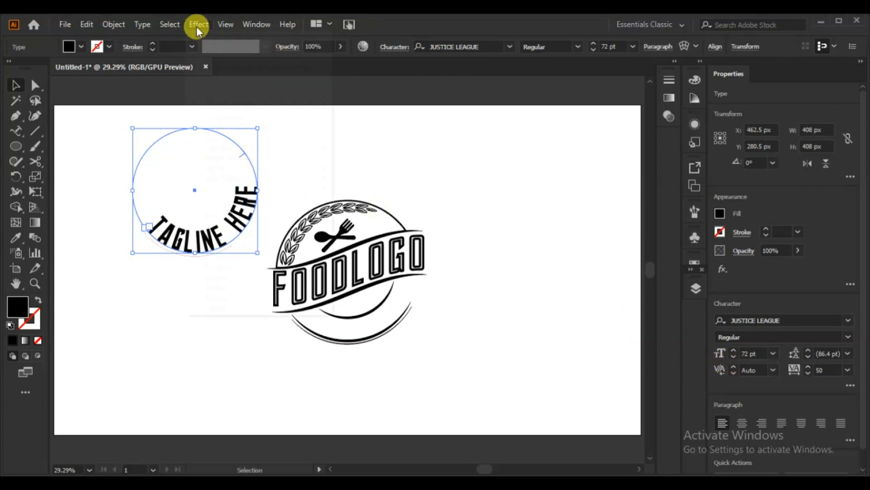
{"action": "mouse_move", "coordinate": [230, 149]}
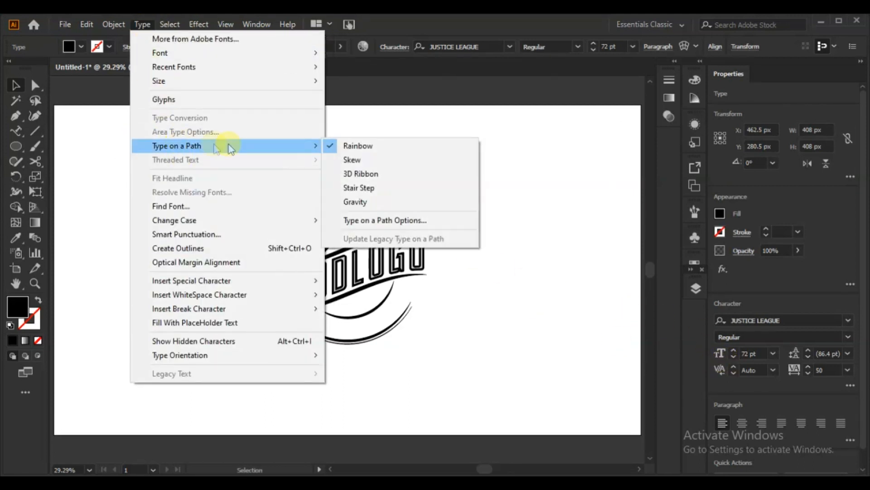
{"action": "left_click", "coordinate": [398, 219]}
{"action": "left_click", "coordinate": [451, 234]}
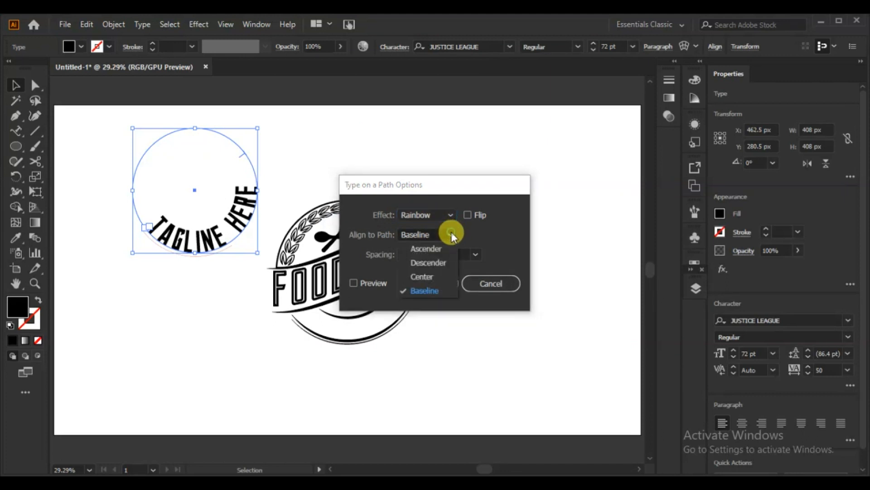
{"action": "left_click", "coordinate": [431, 276]}
{"action": "left_click", "coordinate": [363, 283]}
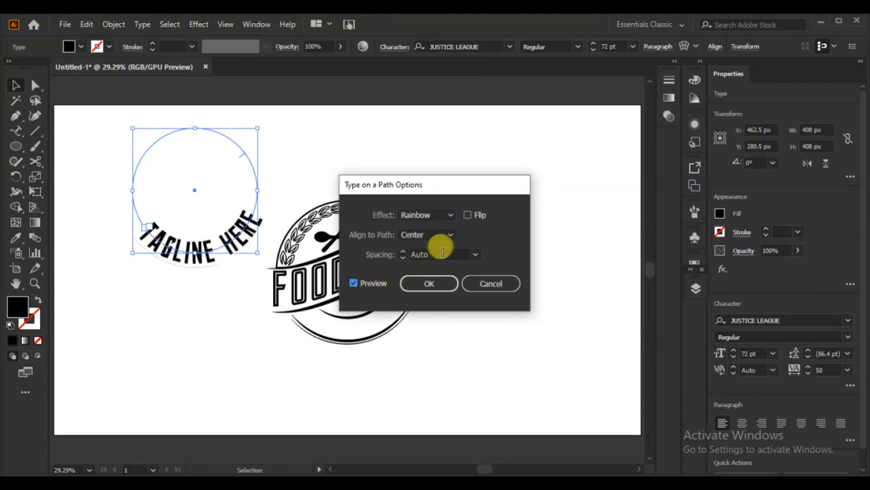
{"action": "left_click", "coordinate": [446, 282]}
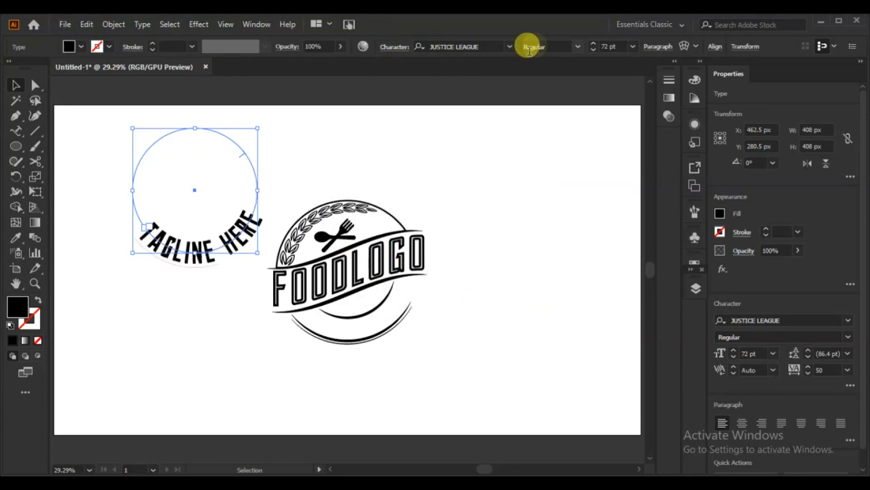
Set the tagline's font to Academy Engraved LET Plain:1.0 and capitalise its first letter
{"action": "left_click", "coordinate": [509, 46]}
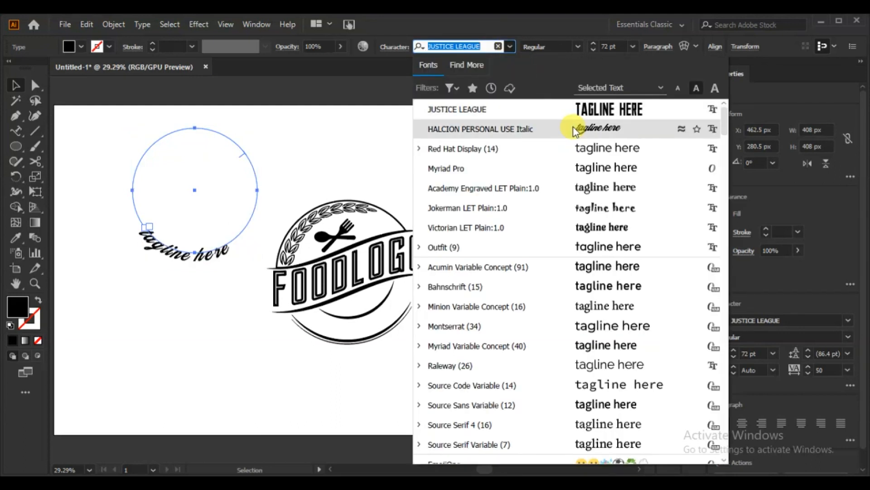
{"action": "left_click", "coordinate": [589, 189]}
{"action": "left_click", "coordinate": [15, 131]}
{"action": "left_click", "coordinate": [142, 231]}
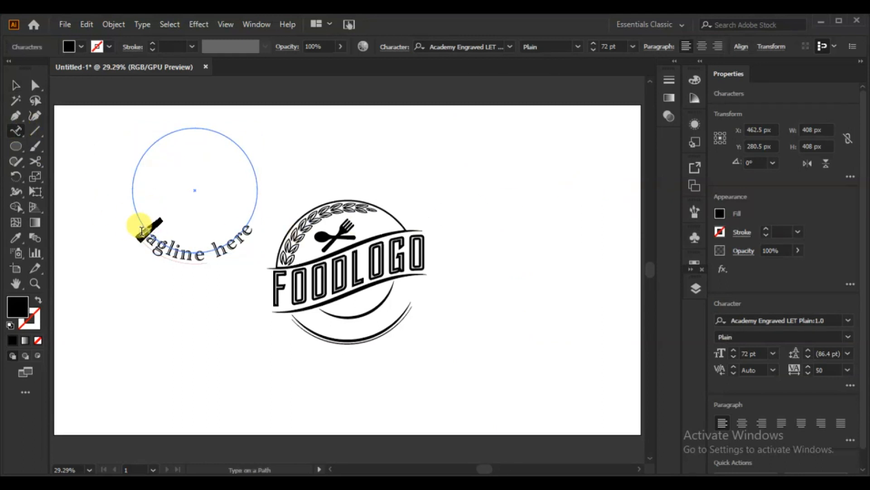
{"action": "left_click", "coordinate": [139, 232]}
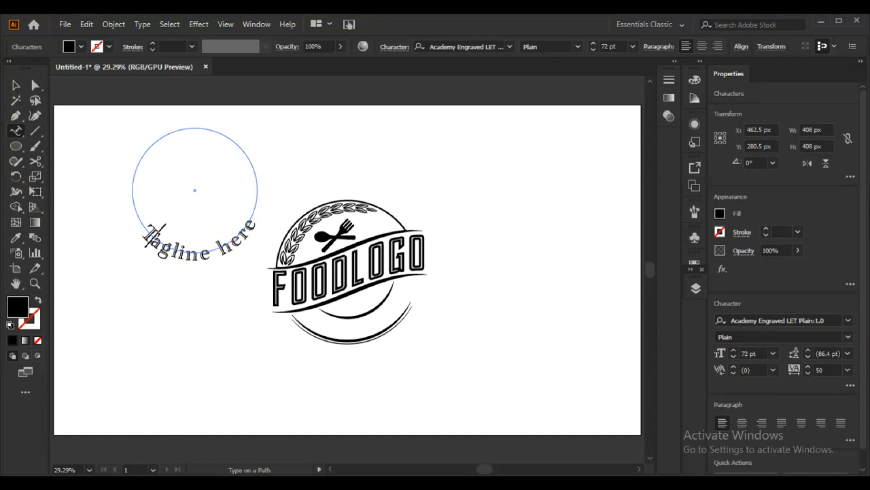
Move the tagline circle onto the badge so the text sits between the lower arcs, and rotate it about 6.5°
{"action": "left_click", "coordinate": [16, 85]}
{"action": "left_click_drag", "start_coordinate": [195, 188], "coordinate": [350, 272]}
{"action": "key", "text": "Up"}
{"action": "key", "text": "Up"}
{"action": "key", "text": "Up"}
{"action": "key", "text": "Up"}
{"action": "key", "text": "Up"}
{"action": "key", "text": "Up"}
{"action": "key", "text": "Up"}
{"action": "key", "text": "Up"}
{"action": "key", "text": "Up"}
{"action": "key", "text": "Up"}
{"action": "left_click_drag", "start_coordinate": [414, 331], "coordinate": [417, 325]}
Reduce the tagline's font size to 55 pt and turn it to about 20°, nudging it to fit between the lower arcs
{"action": "left_click", "coordinate": [733, 355]}
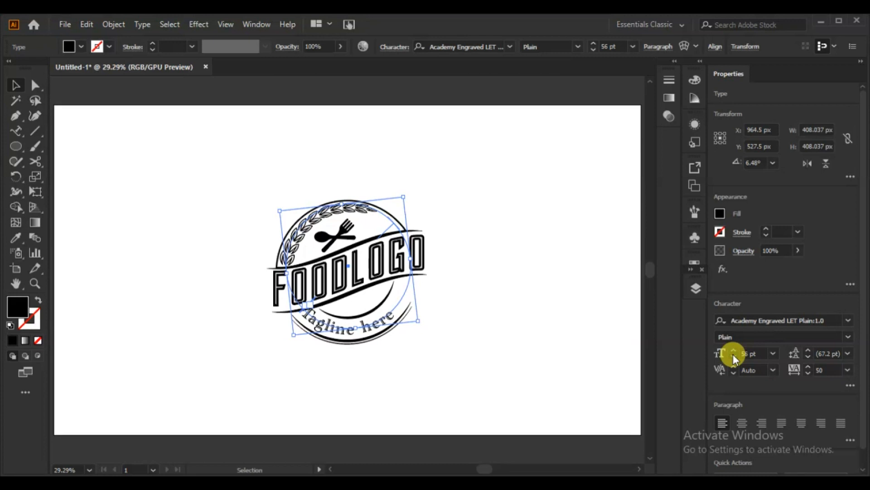
{"action": "left_click", "coordinate": [733, 354]}
{"action": "left_click_drag", "start_coordinate": [420, 319], "coordinate": [436, 305]}
{"action": "key", "text": "Down"}
{"action": "key", "text": "Down"}
{"action": "key", "text": "Left"}
{"action": "key", "text": "Left"}
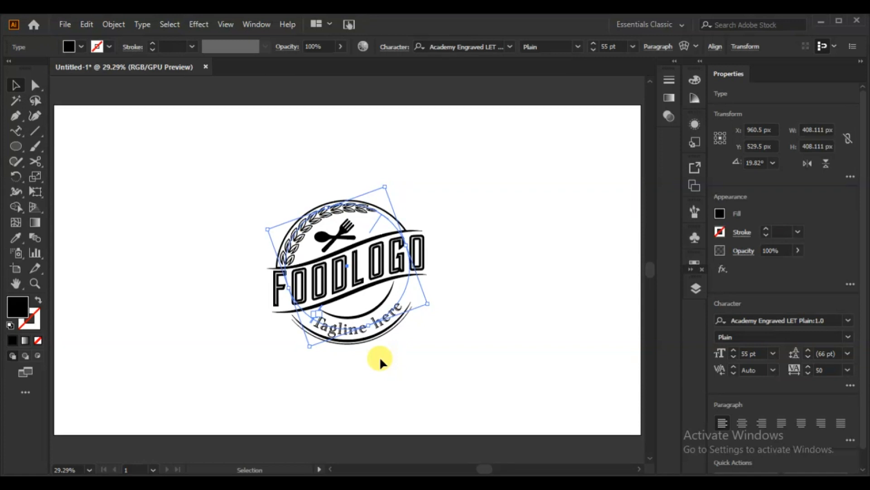
{"action": "left_click", "coordinate": [406, 354]}
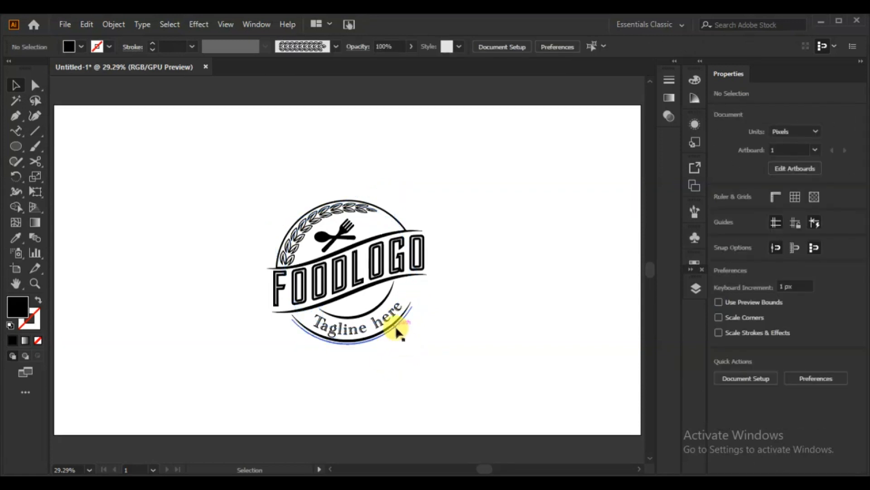
Fine-tune the tagline's rotation so it is evenly spaced within the lower arcs
{"action": "left_click", "coordinate": [390, 314]}
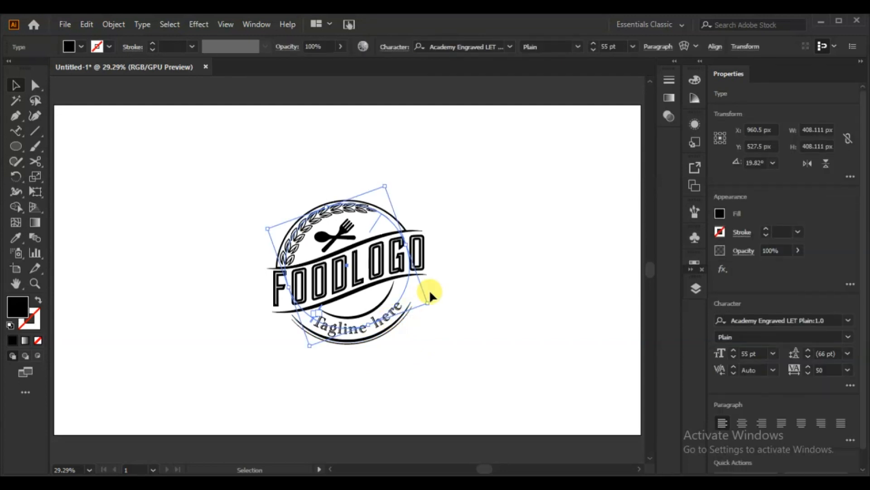
{"action": "left_click_drag", "start_coordinate": [258, 229], "coordinate": [257, 233]}
{"action": "left_click", "coordinate": [541, 310]}
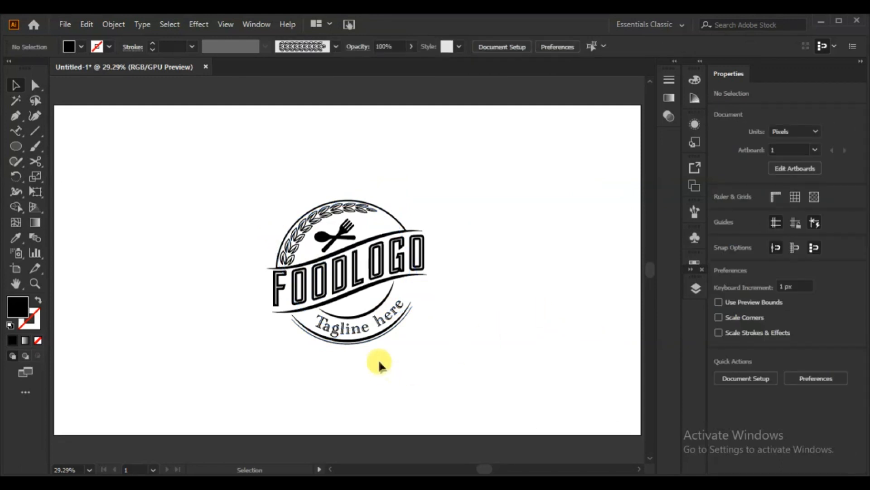
Draw a small spiral, about 88 × 110 px, on the empty area beside the badge
{"action": "left_click", "coordinate": [19, 148]}
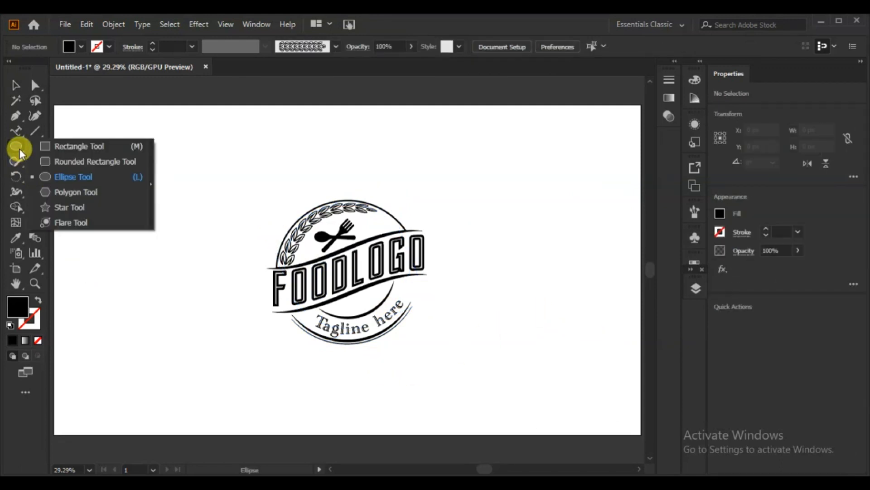
{"action": "left_click", "coordinate": [35, 131]}
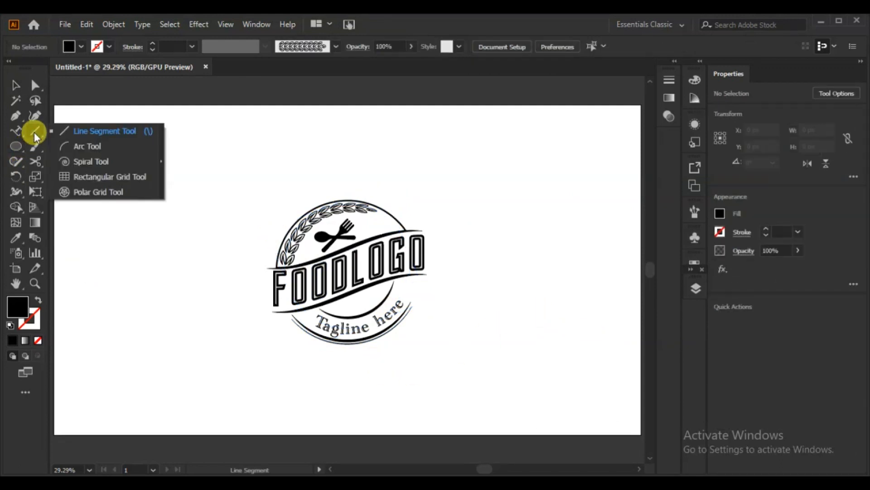
{"action": "left_click", "coordinate": [63, 161]}
{"action": "mouse_move", "coordinate": [156, 219]}
{"action": "left_mouse_down"}
{"action": "mouse_move", "coordinate": [163, 225]}
{"action": "mouse_move", "coordinate": [145, 192]}
{"action": "mouse_move", "coordinate": [137, 200]}
{"action": "mouse_move", "coordinate": [148, 200]}
{"action": "left_mouse_up"}
{"action": "left_click", "coordinate": [15, 85]}
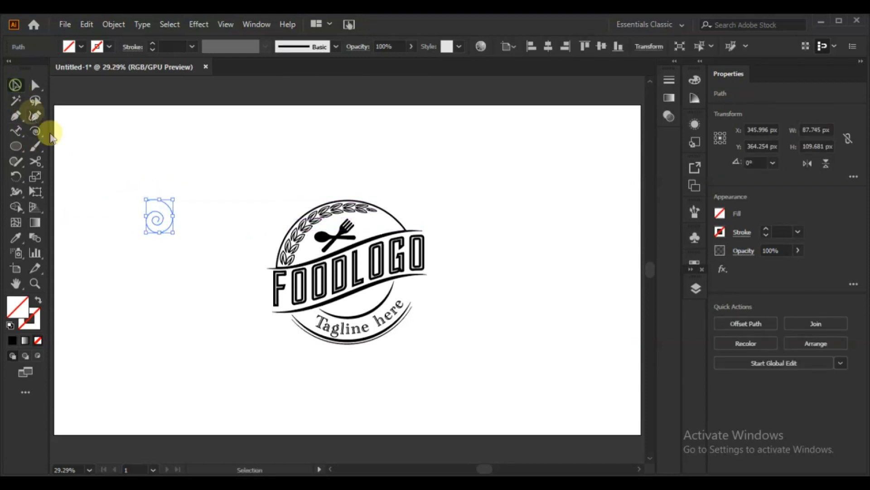
Give the spiral a 10 pt stroke with the elliptical width profile tapering at both ends
{"action": "left_click", "coordinate": [765, 230]}
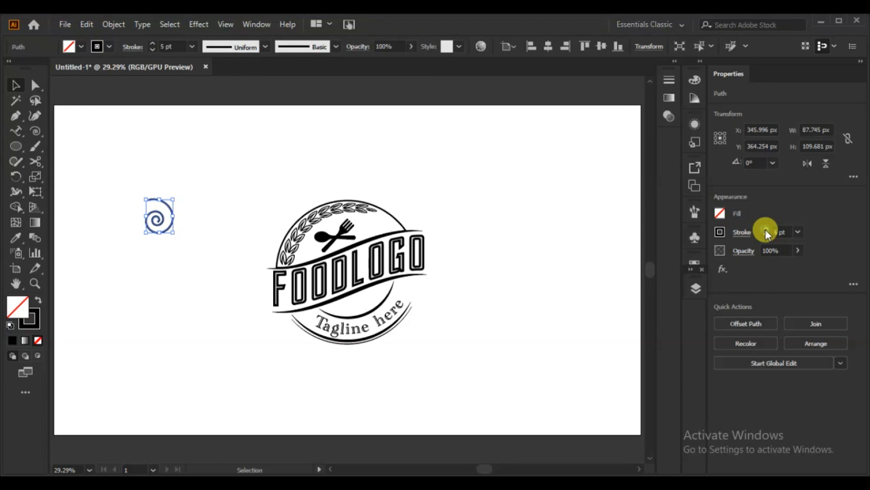
{"action": "left_click", "coordinate": [265, 47]}
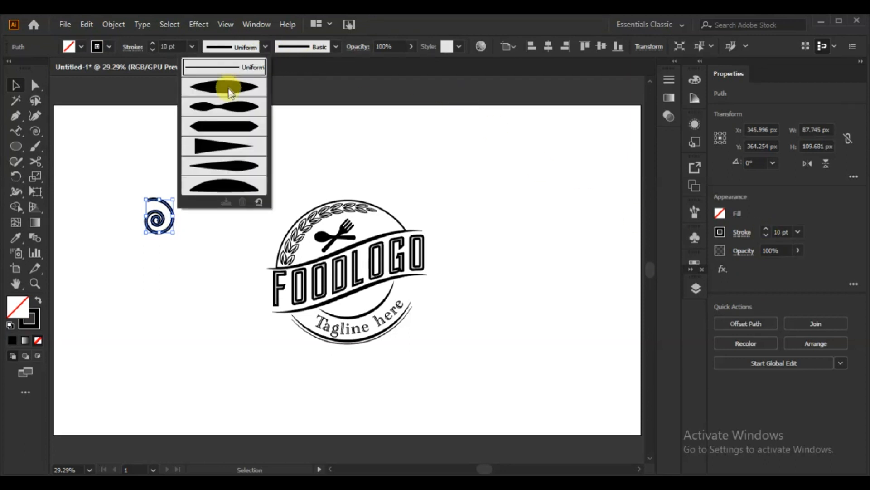
{"action": "left_click", "coordinate": [229, 144]}
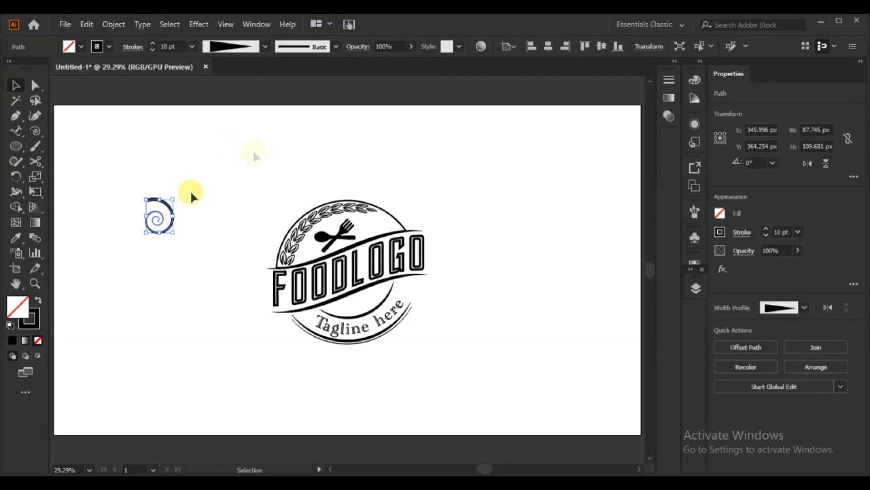
{"action": "left_click", "coordinate": [265, 47]}
{"action": "left_click", "coordinate": [230, 91]}
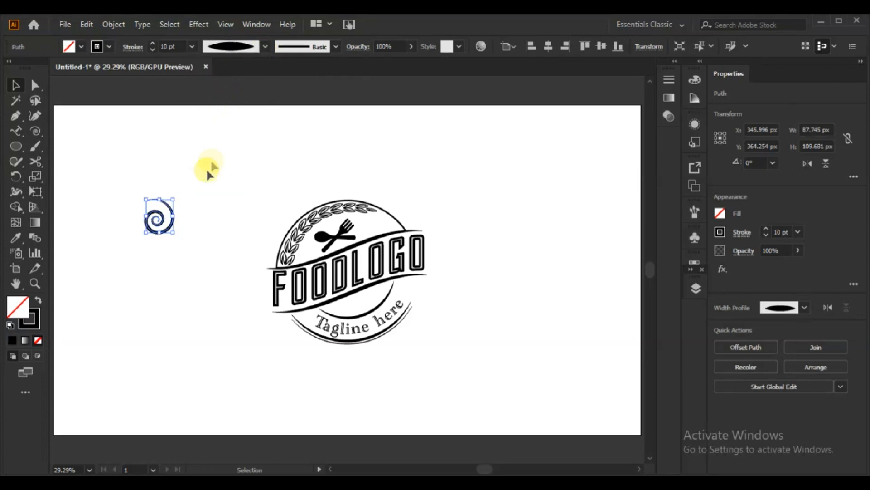
{"action": "left_click", "coordinate": [125, 269]}
Move the spiral to the right end of the lower banner curve and merge its expanded outline with the curve using Shape Builder
{"action": "left_click_drag", "start_coordinate": [155, 217], "coordinate": [416, 293]}
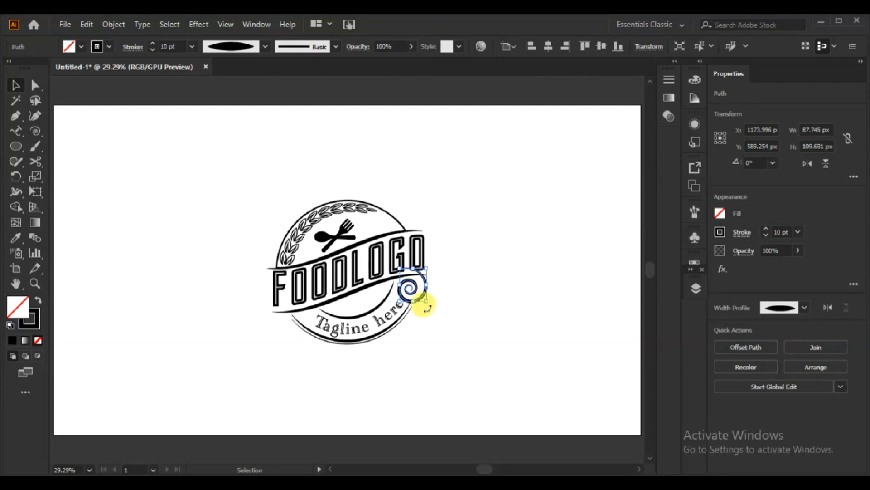
{"action": "key", "text": "ctrl+a"}
{"action": "key", "text": "ctrl+plus"}
{"action": "key", "text": "ctrl+plus"}
{"action": "key", "text": "ctrl+plus"}
{"action": "key", "text": "ctrl+plus"}
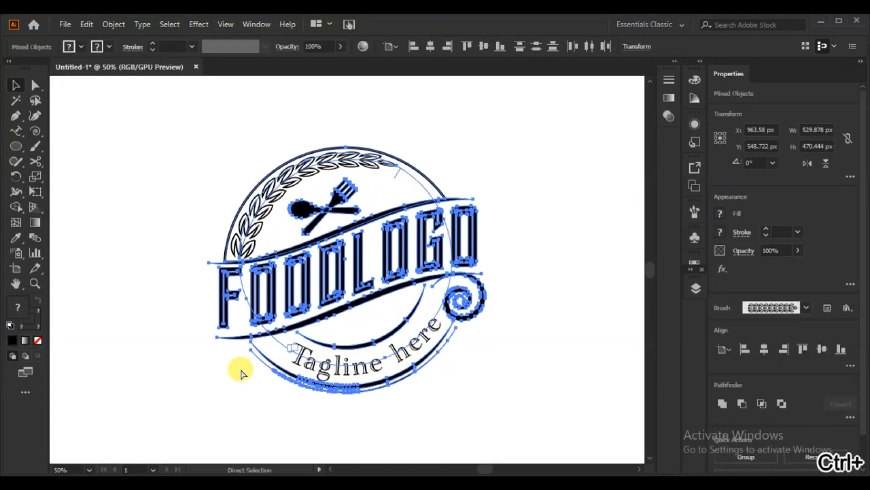
{"action": "key", "text": "v"}
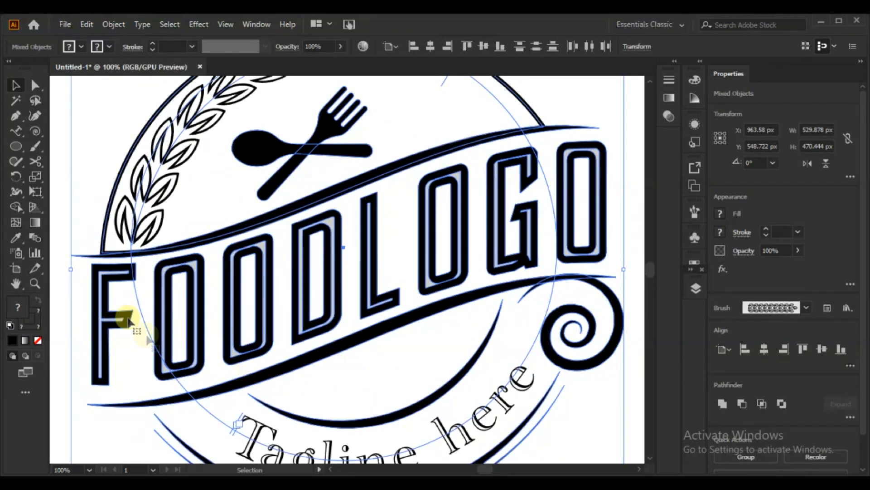
{"action": "left_click", "coordinate": [17, 208]}
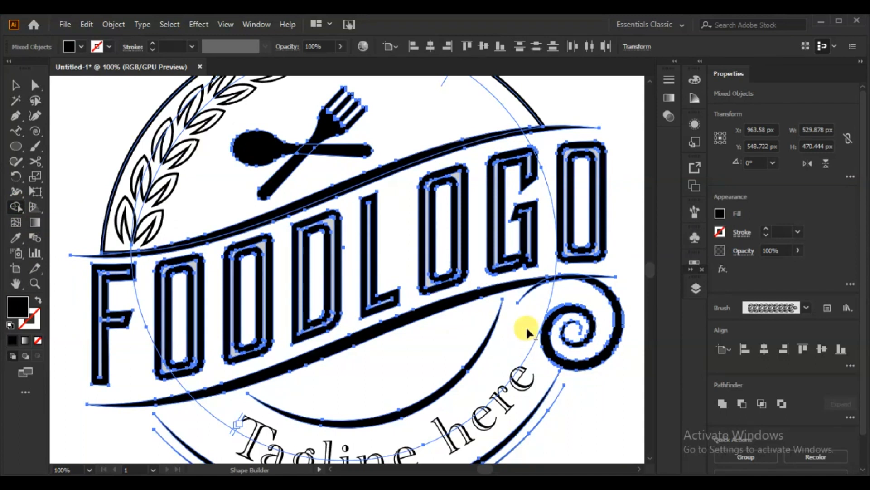
{"action": "left_click", "coordinate": [546, 285]}
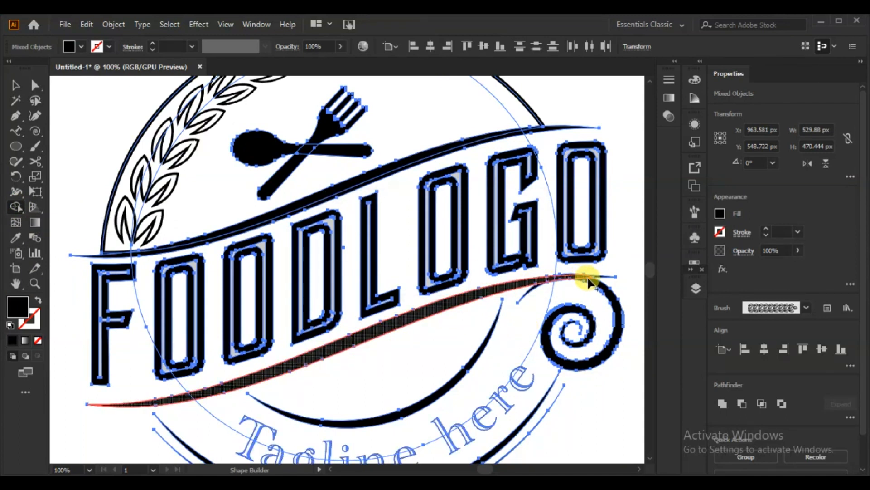
{"action": "left_click", "coordinate": [14, 85]}
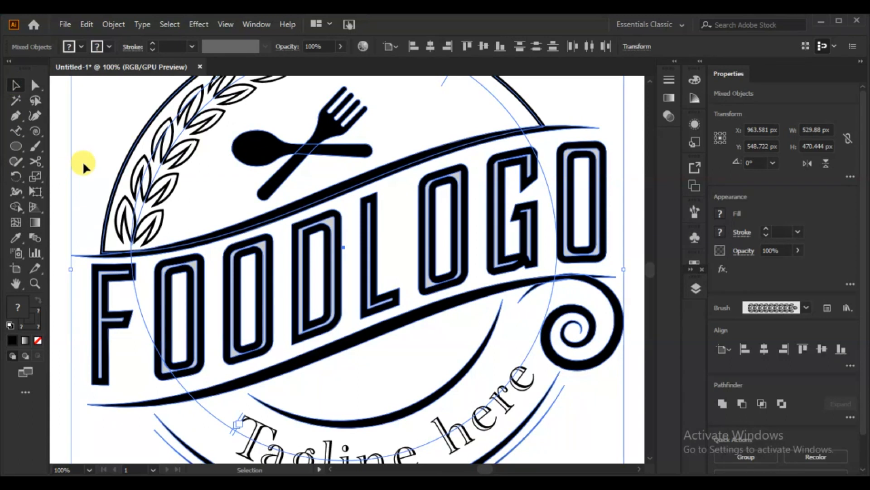
Delete the leftover tail pieces around the joint of the lower banner curve and the spiral
{"action": "left_click", "coordinate": [69, 163]}
{"action": "left_click", "coordinate": [610, 273]}
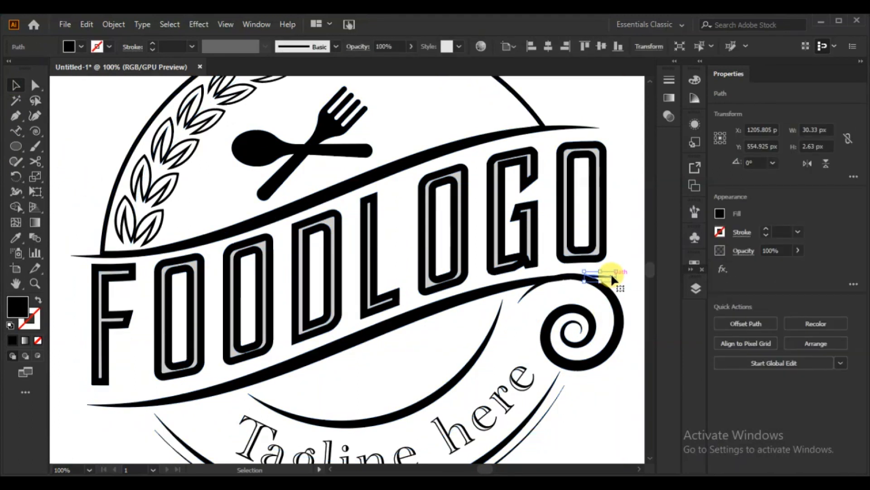
{"action": "key", "text": "ctrl+shift+a"}
{"action": "left_click_drag", "start_coordinate": [535, 283], "coordinate": [539, 290]}
{"action": "key", "text": "Delete"}
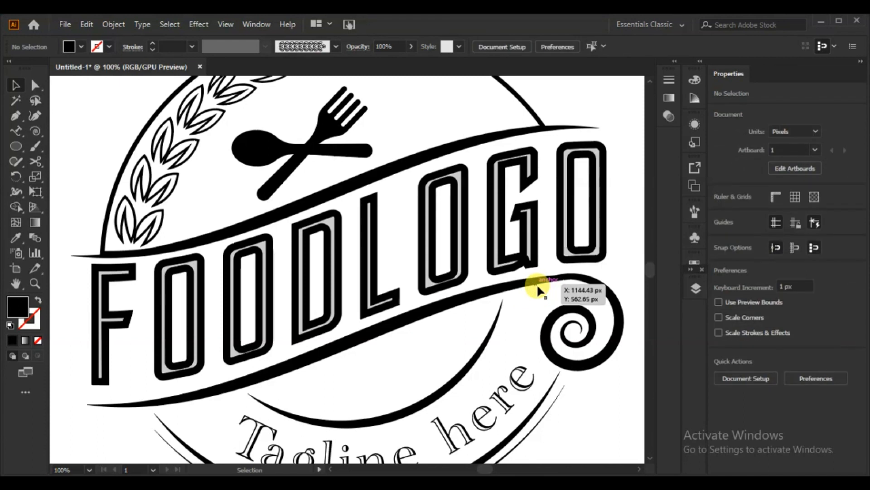
{"action": "left_click", "coordinate": [571, 273]}
{"action": "key", "text": "Delete"}
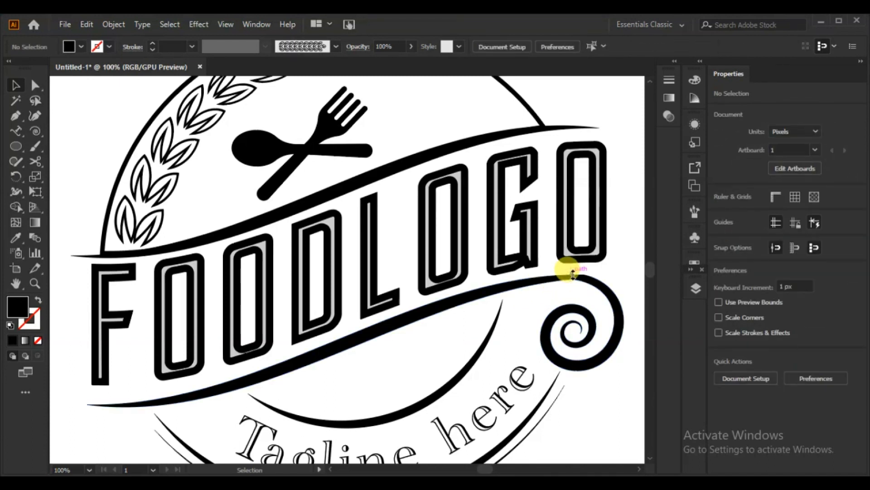
Smooth the outline where the lower banner curve flows into the spiral, using the Smooth tool
{"action": "left_click", "coordinate": [403, 324]}
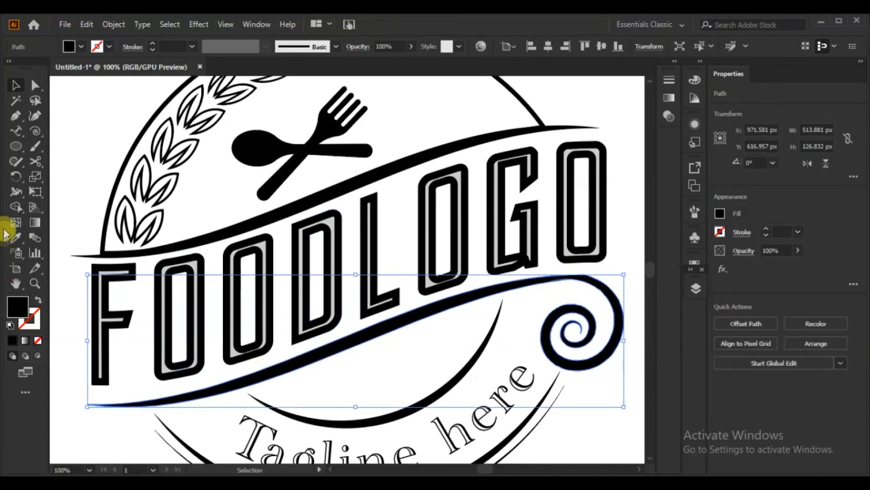
{"action": "left_click", "coordinate": [18, 161]}
{"action": "left_click_drag", "start_coordinate": [19, 164], "coordinate": [59, 190]}
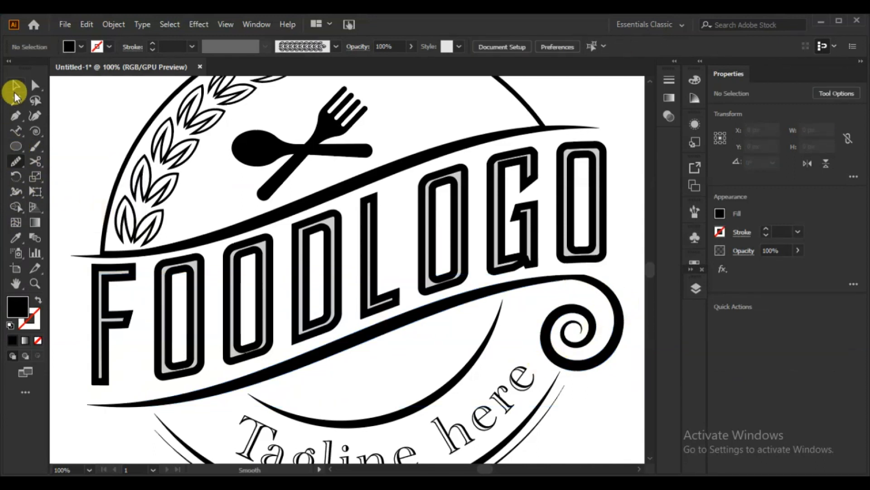
{"action": "left_click", "coordinate": [15, 91]}
{"action": "left_click", "coordinate": [515, 290]}
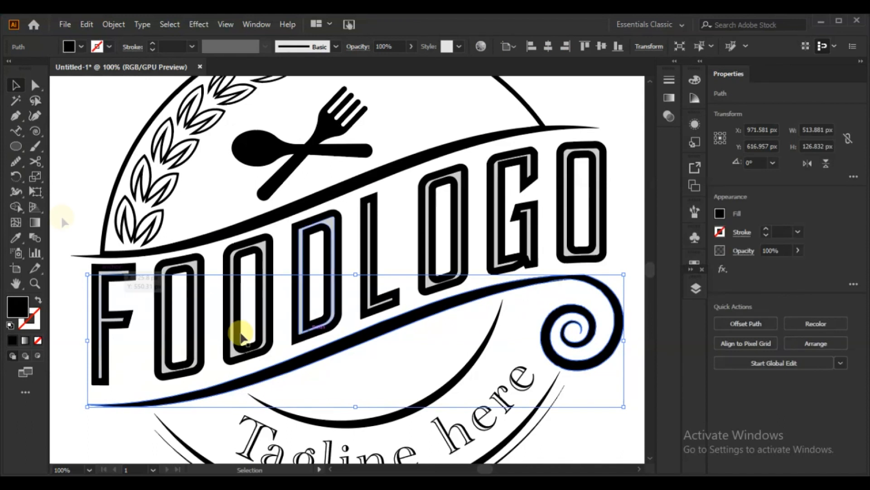
{"action": "left_click", "coordinate": [15, 164]}
{"action": "mouse_move", "coordinate": [579, 311]}
{"action": "left_mouse_down"}
{"action": "mouse_move", "coordinate": [597, 292]}
{"action": "mouse_move", "coordinate": [590, 283]}
{"action": "mouse_move", "coordinate": [534, 282]}
{"action": "mouse_move", "coordinate": [542, 273]}
{"action": "mouse_move", "coordinate": [535, 277]}
{"action": "mouse_move", "coordinate": [596, 278]}
{"action": "mouse_move", "coordinate": [578, 272]}
{"action": "mouse_move", "coordinate": [455, 295]}
{"action": "mouse_move", "coordinate": [491, 293]}
{"action": "mouse_move", "coordinate": [508, 278]}
{"action": "mouse_move", "coordinate": [490, 286]}
{"action": "mouse_move", "coordinate": [563, 275]}
{"action": "mouse_move", "coordinate": [607, 284]}
{"action": "left_mouse_up"}
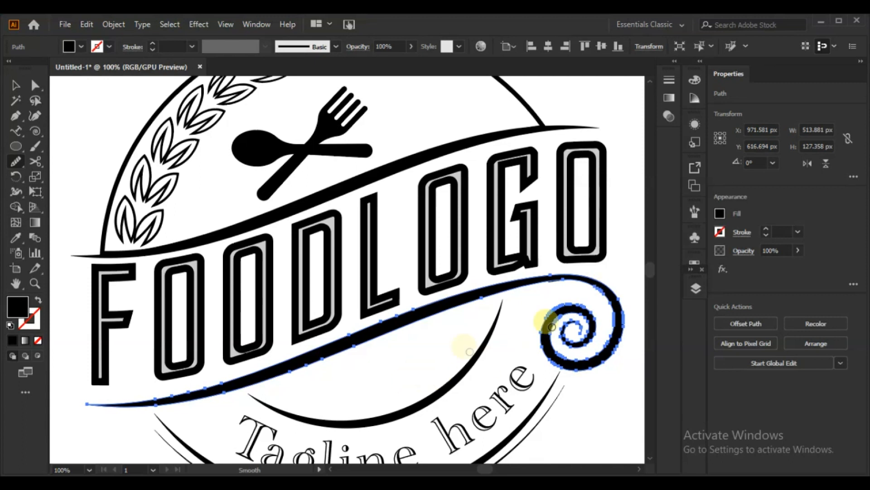
{"action": "left_click", "coordinate": [15, 84]}
Clear any stray fragment at the joint between the lower banner curve and the spiral, keeping the tagline
{"action": "left_click", "coordinate": [550, 295]}
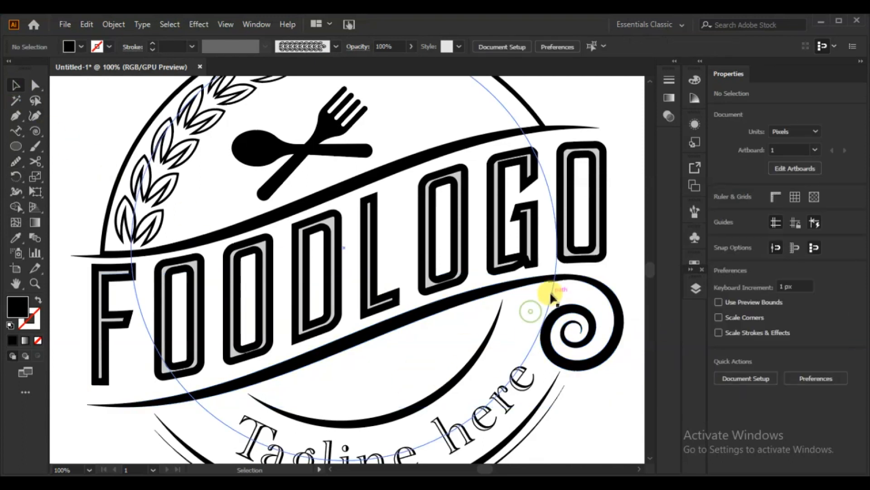
{"action": "left_click", "coordinate": [557, 282]}
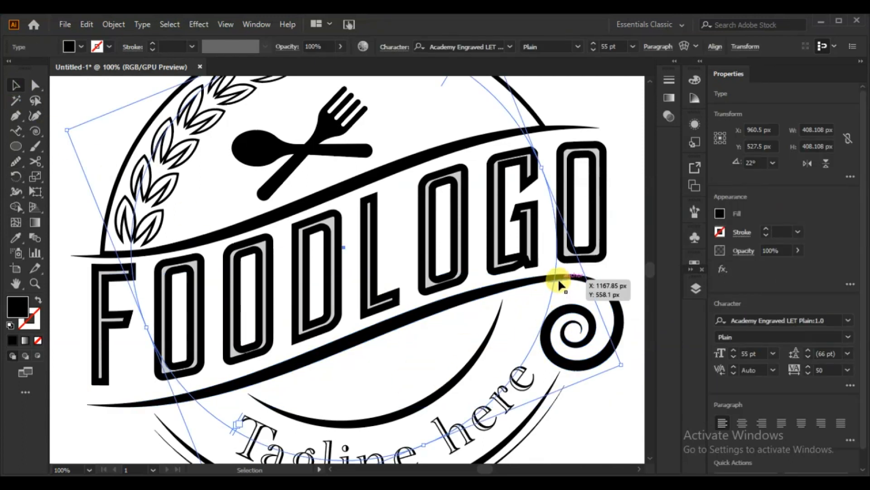
{"action": "left_click", "coordinate": [559, 281]}
{"action": "key", "text": "Delete"}
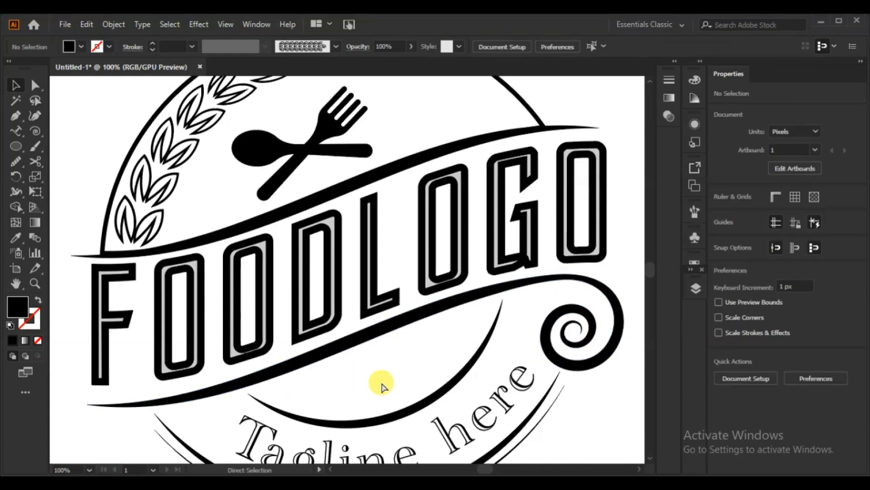
{"action": "key", "text": "ctrl+0"}
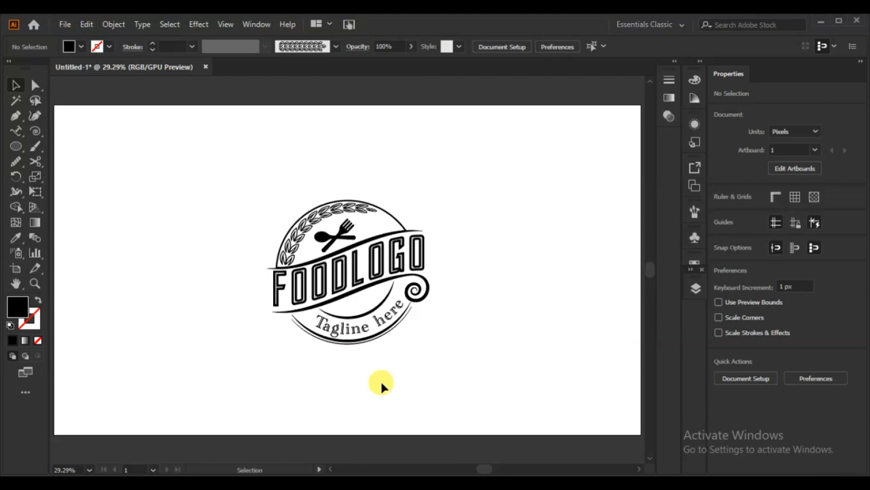
Nudge the badge's upper circle arc slightly upward
{"action": "left_click", "coordinate": [350, 247]}
{"action": "key", "text": "Up"}
{"action": "key", "text": "Up"}
{"action": "key", "text": "Up"}
{"action": "key", "text": "Up"}
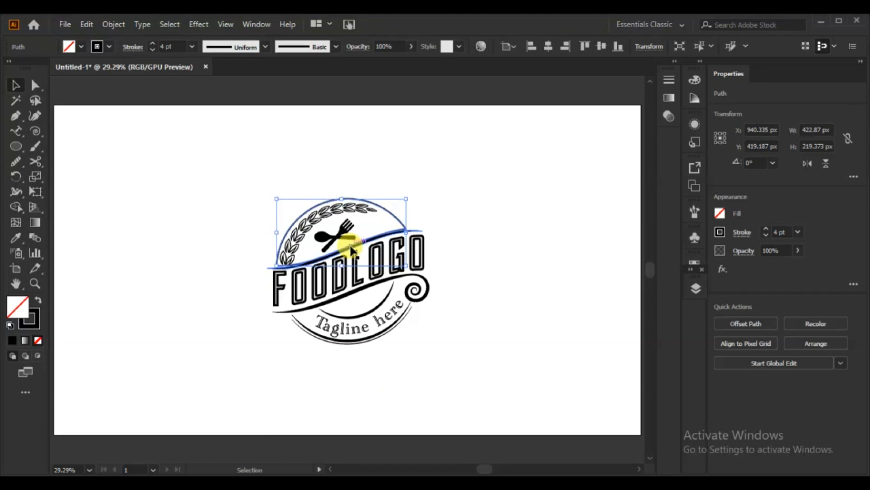
{"action": "left_click", "coordinate": [496, 296]}
Nudge the upper banner curve slightly upward to widen the gap above the FOODLOGO lettering
{"action": "left_click", "coordinate": [414, 233]}
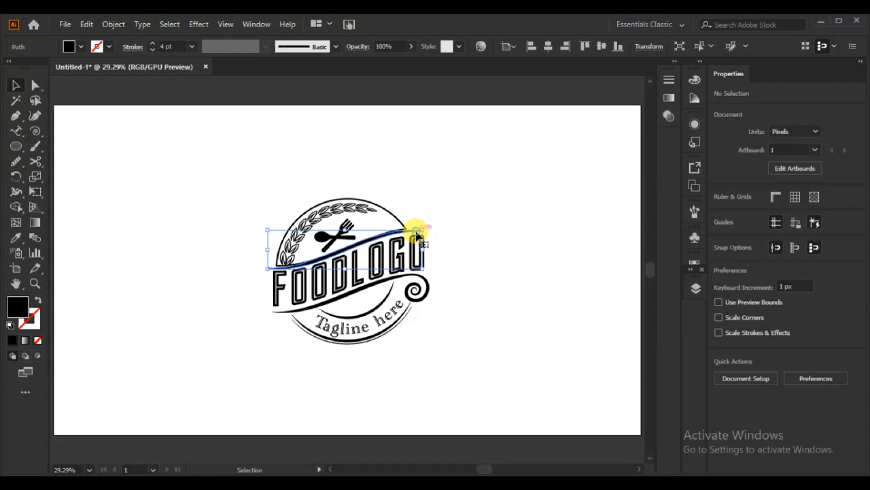
{"action": "key", "text": "Up"}
{"action": "key", "text": "Up"}
{"action": "key", "text": "Up"}
{"action": "key", "text": "Up"}
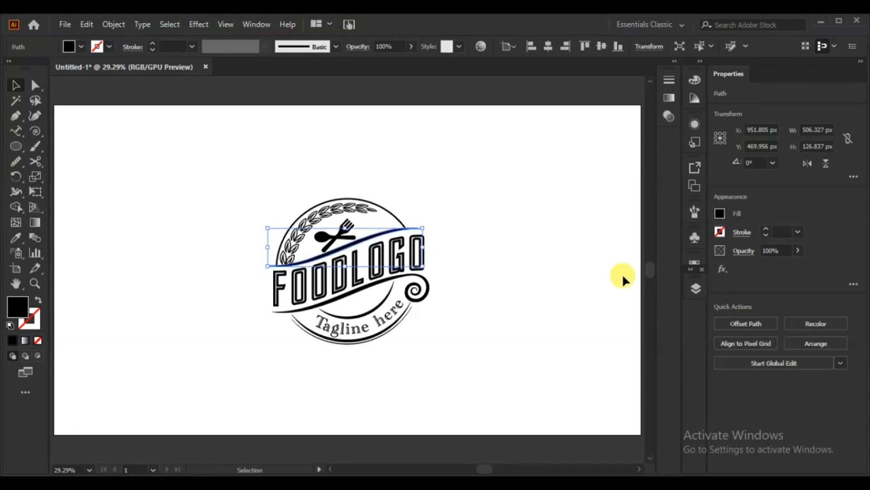
{"action": "key", "text": "Up"}
{"action": "key", "text": "Up"}
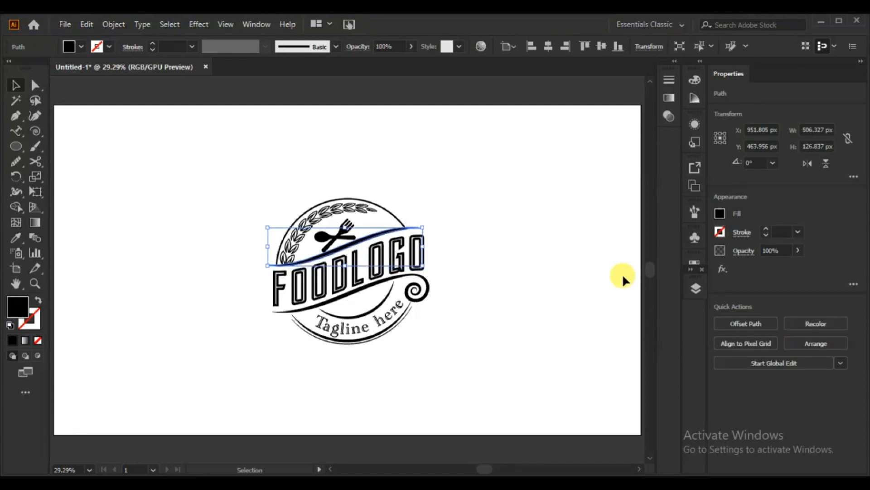
{"action": "left_click", "coordinate": [496, 295]}
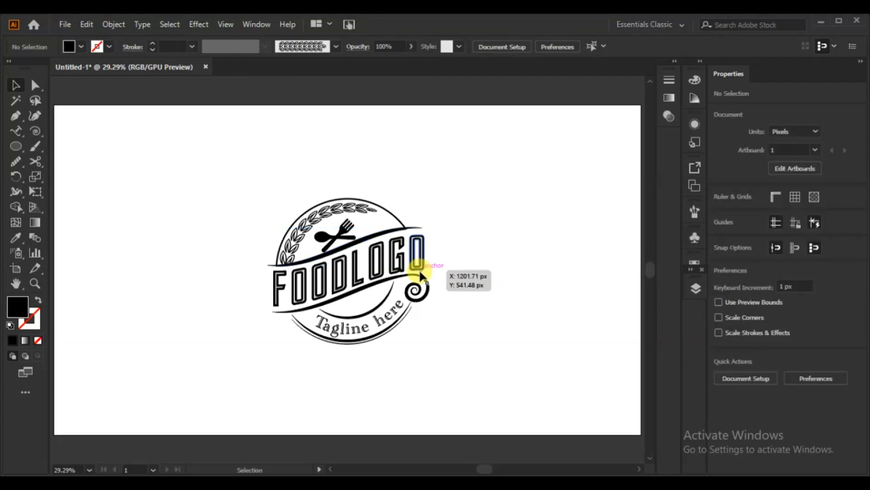
Select the lower banner curve with its spiral, the lower arcs and the tagline, and nudge them slightly downward together
{"action": "left_click_drag", "start_coordinate": [452, 278], "coordinate": [387, 341]}
{"action": "left_click", "coordinate": [501, 307]}
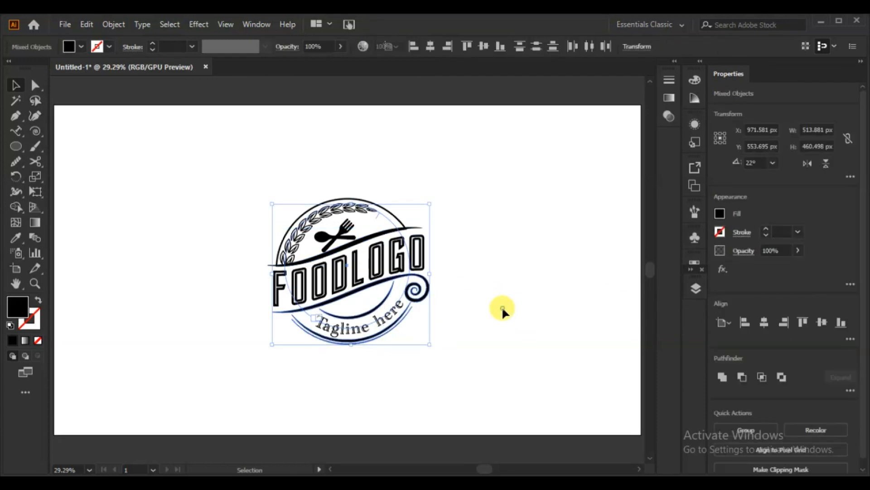
{"action": "left_click", "coordinate": [347, 295]}
{"action": "left_click_drag", "start_coordinate": [395, 360], "coordinate": [353, 312]}
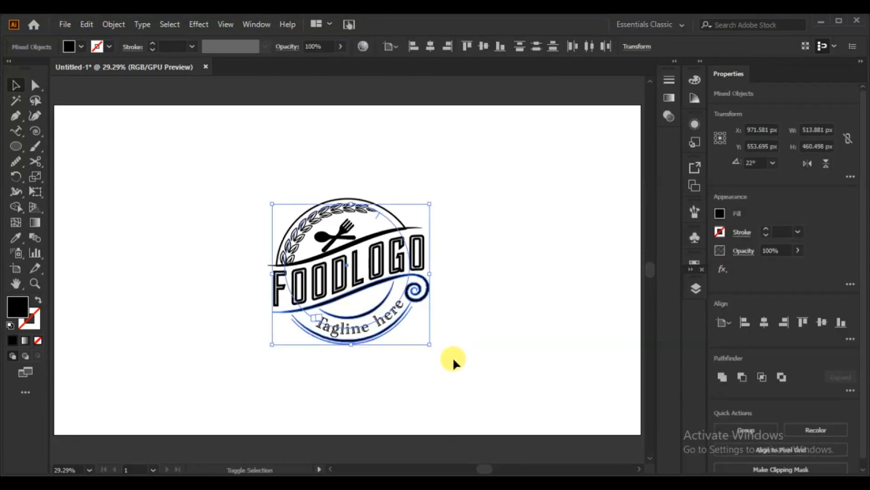
{"action": "key", "text": "Down"}
{"action": "key", "text": "Down"}
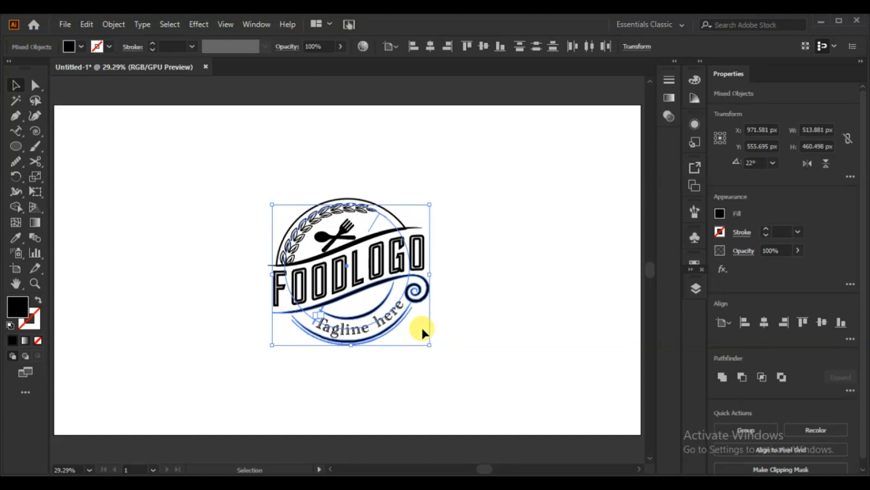
{"action": "left_click", "coordinate": [543, 334]}
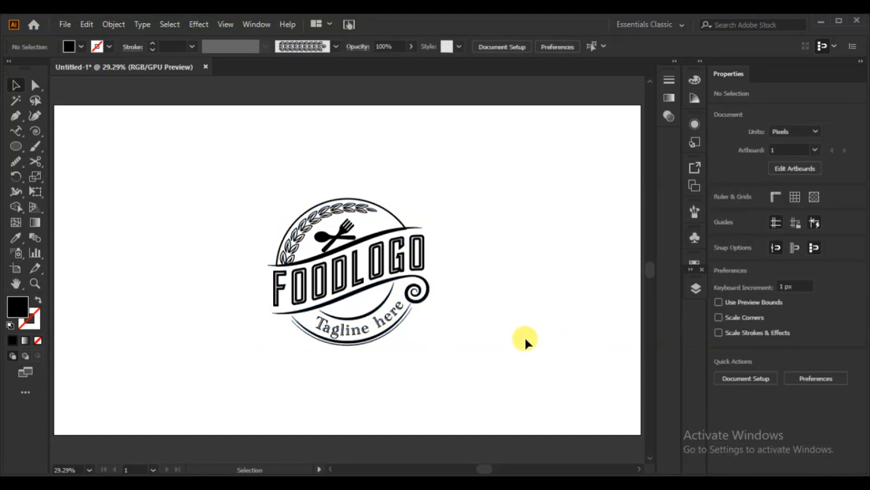
Nudge the leaf branch slightly upward inside the upper arc
{"action": "left_click", "coordinate": [302, 236]}
{"action": "key", "text": "Up"}
{"action": "key", "text": "Up"}
{"action": "key", "text": "Up"}
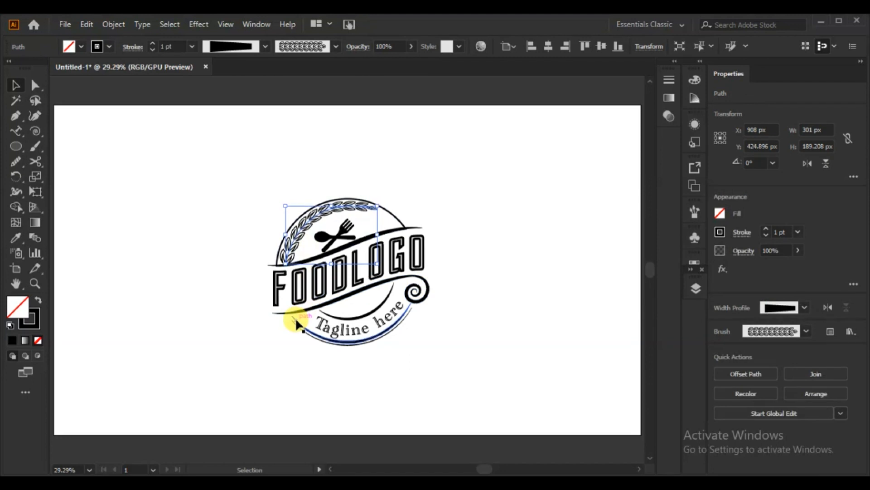
{"action": "left_click", "coordinate": [570, 231]}
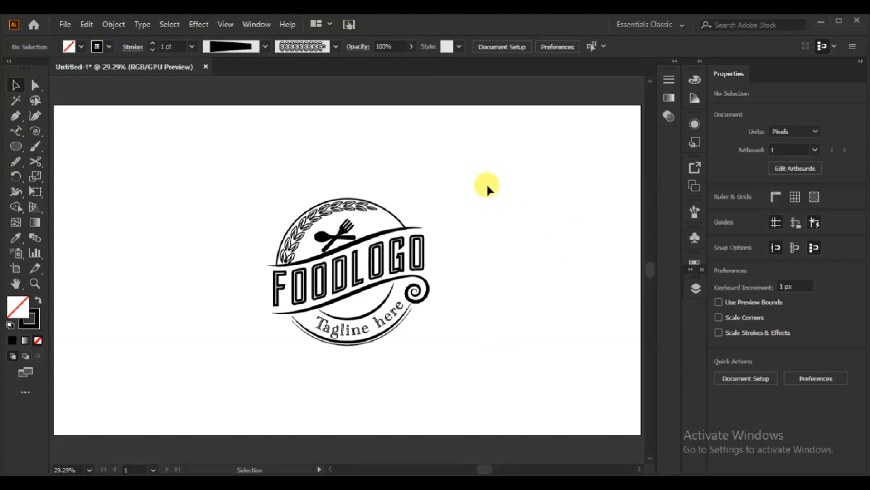
Scale the whole badge up evenly around its centre to about 723 px wide, deselect it, and swap the fill and stroke colours
{"action": "left_click_drag", "start_coordinate": [487, 188], "coordinate": [239, 376]}
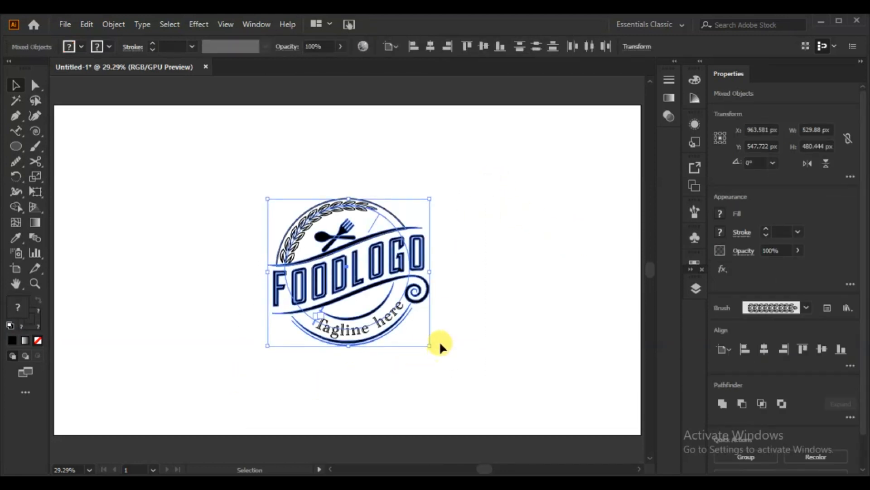
{"action": "left_click_drag", "start_coordinate": [426, 343], "coordinate": [459, 372]}
{"action": "left_click", "coordinate": [510, 374]}
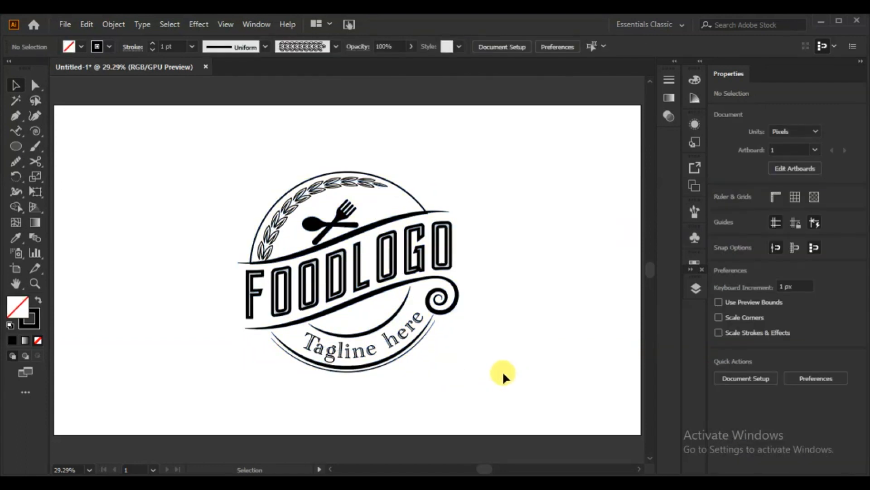
{"action": "key", "text": "shift+x"}
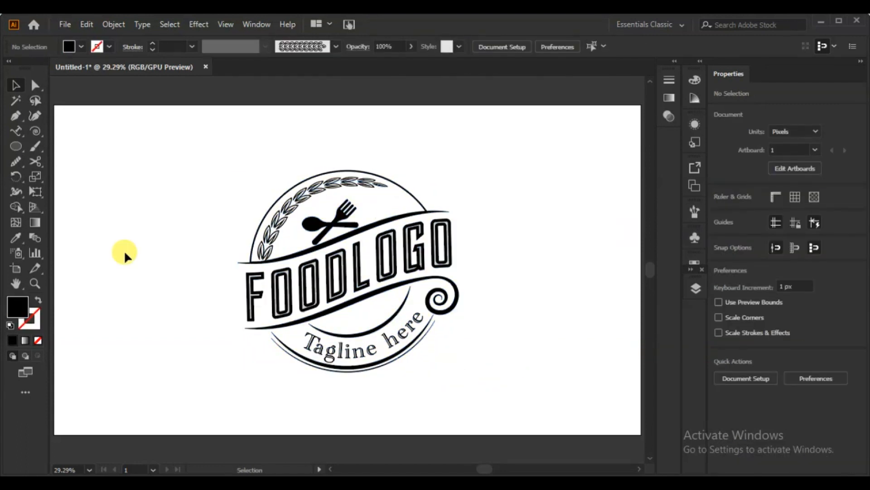
Fill the upper circle arc, both banner curves with the spiral, the inner lower arc and the thick lower arc with orange FBB03B
{"action": "left_click", "coordinate": [252, 225]}
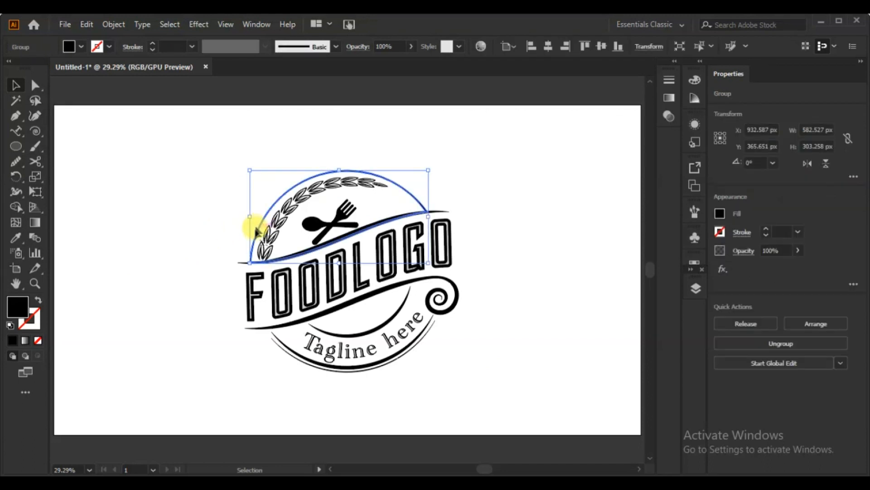
{"action": "left_click", "coordinate": [444, 211], "text": "shift"}
{"action": "left_click", "coordinate": [448, 293], "text": "shift"}
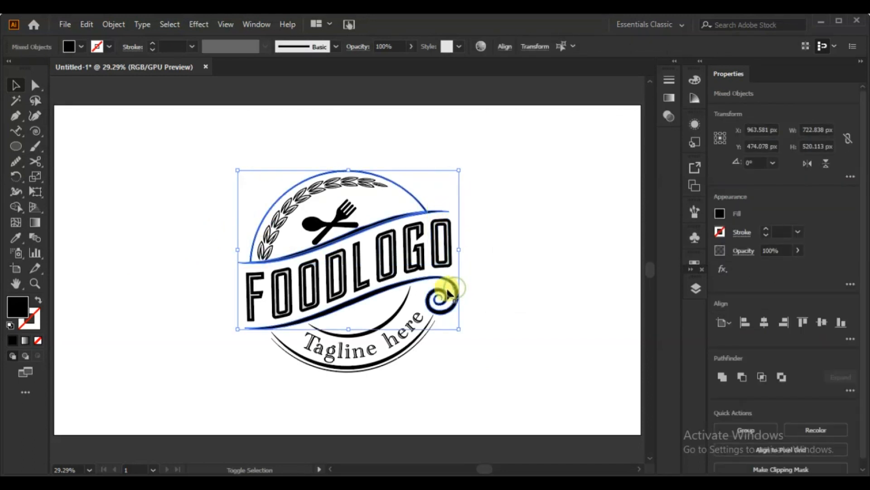
{"action": "left_click", "coordinate": [408, 291], "text": "shift"}
{"action": "left_click", "coordinate": [425, 327], "text": "shift"}
{"action": "left_click", "coordinate": [80, 46]}
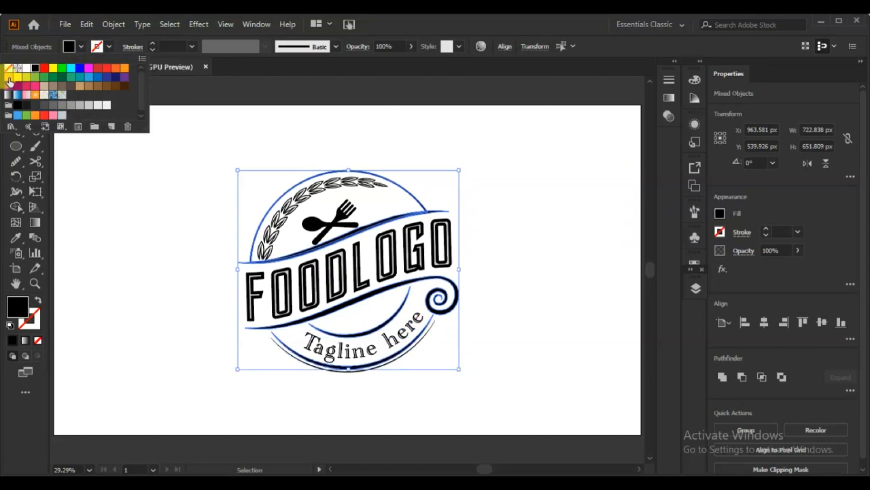
{"action": "left_click", "coordinate": [9, 79]}
Adjust the selected curves' fill colour to R 239, G 172, B 15 (EFAC0F)
{"action": "left_click", "coordinate": [720, 213]}
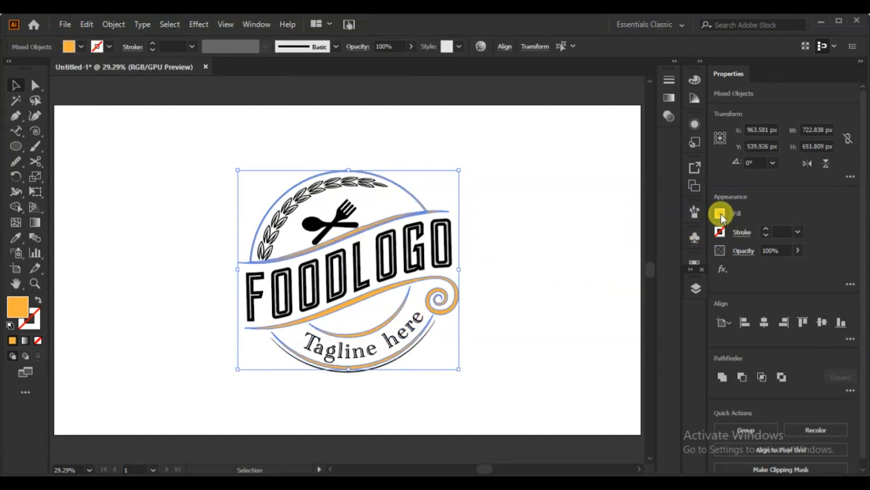
{"action": "left_click", "coordinate": [660, 238]}
{"action": "left_click", "coordinate": [666, 284]}
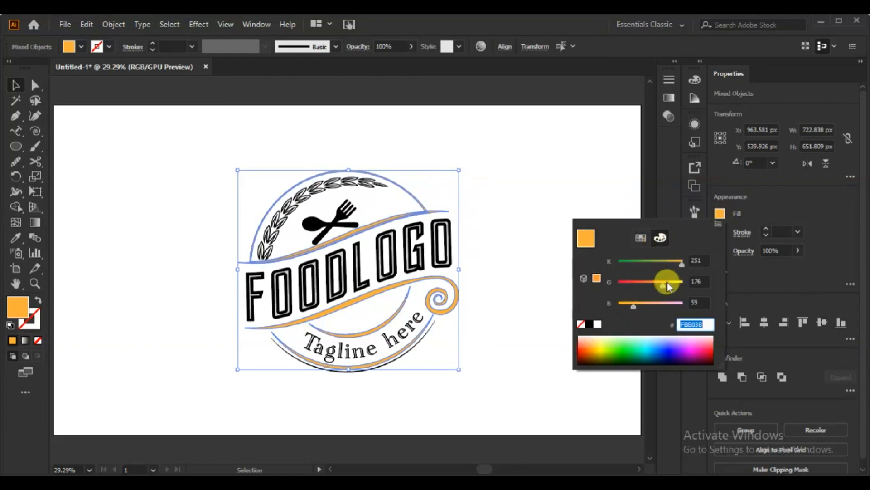
{"action": "mouse_move", "coordinate": [680, 264]}
{"action": "left_mouse_down"}
{"action": "mouse_move", "coordinate": [666, 262]}
{"action": "mouse_move", "coordinate": [676, 264]}
{"action": "mouse_move", "coordinate": [661, 286]}
{"action": "mouse_move", "coordinate": [678, 265]}
{"action": "left_mouse_up"}
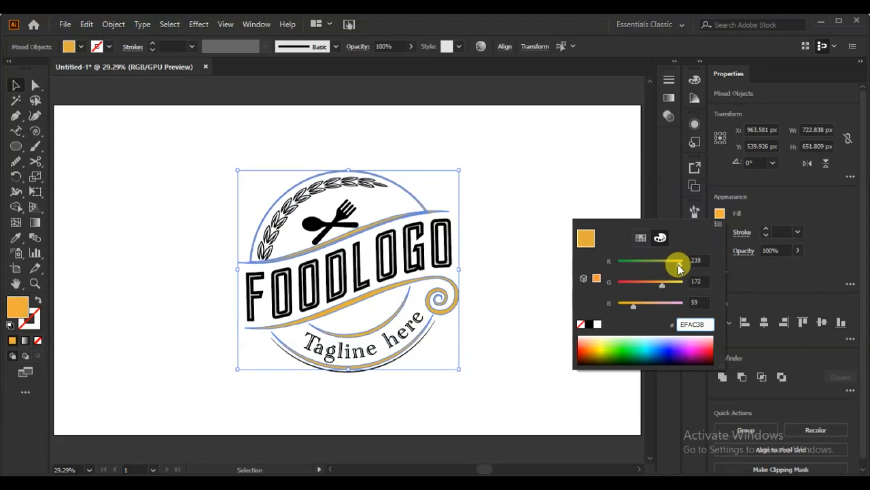
{"action": "mouse_move", "coordinate": [635, 306]}
{"action": "left_mouse_down"}
{"action": "mouse_move", "coordinate": [614, 307]}
{"action": "mouse_move", "coordinate": [624, 310]}
{"action": "left_mouse_up"}
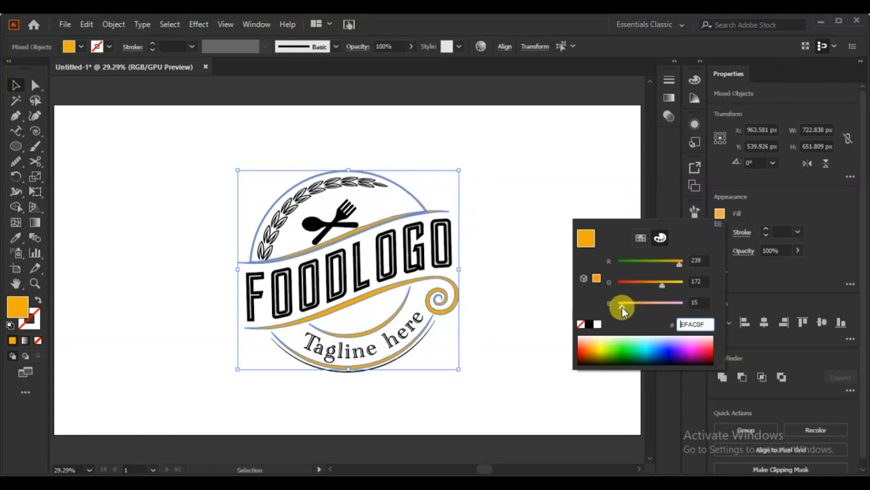
{"action": "left_click", "coordinate": [16, 85]}
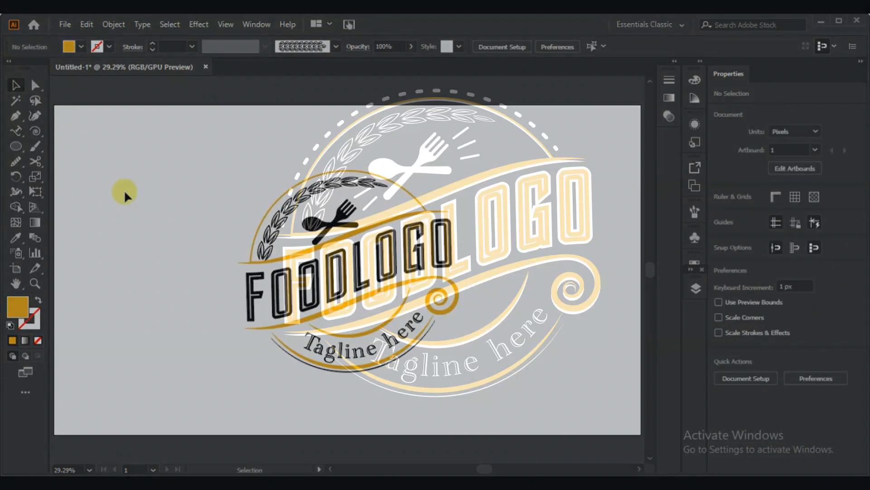